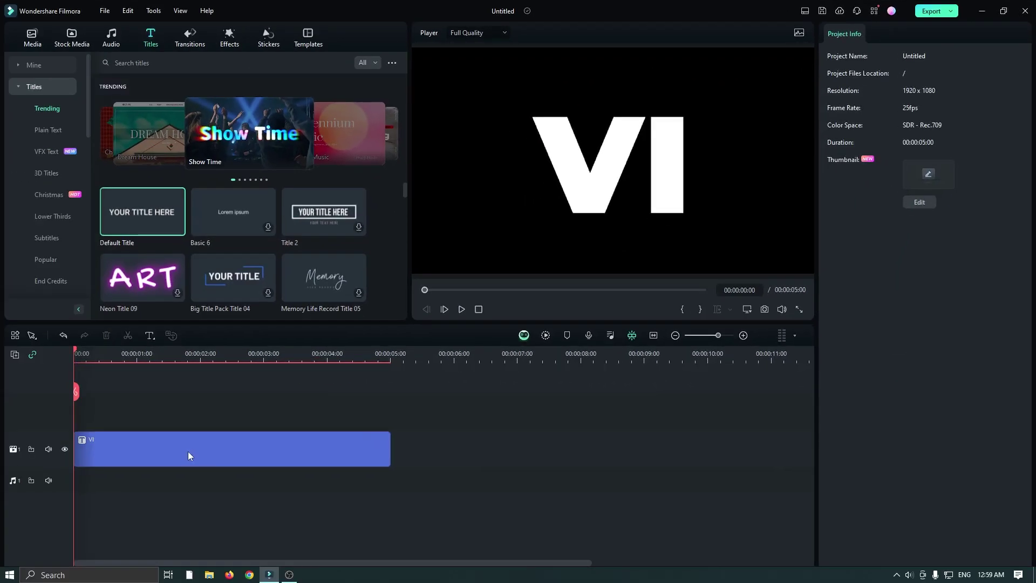
Make the VI title a compound clip named '1st Text' and stack two more copies on new tracks
right_click(188, 451)
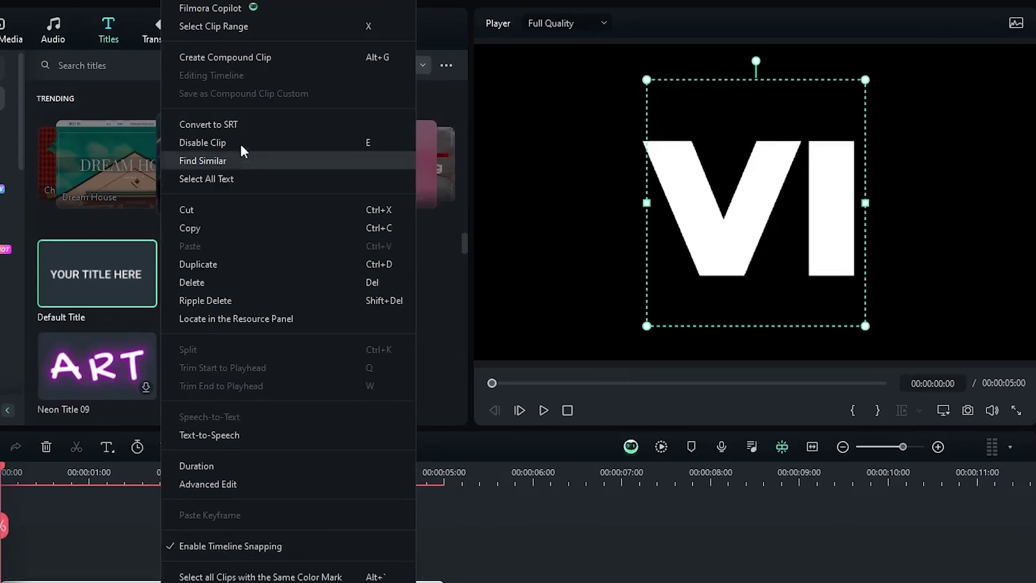
left_click(237, 58)
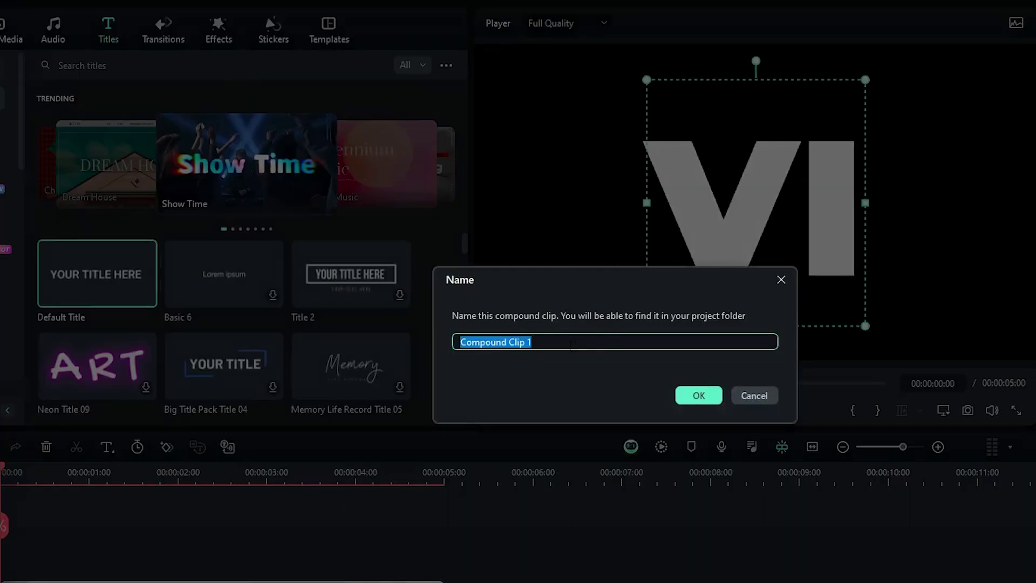
type("1st Text")
key("Return")
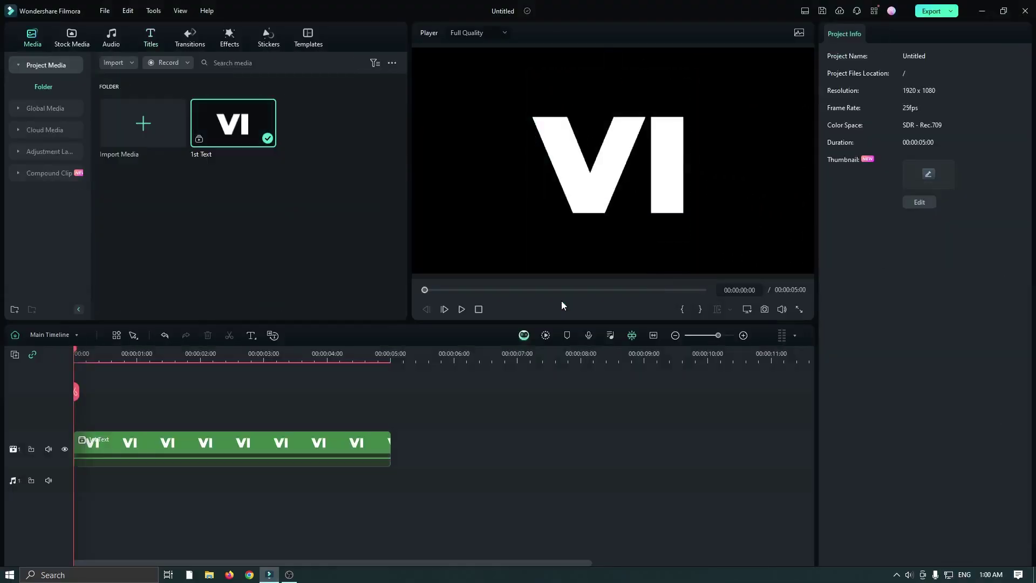
left_click_drag(216, 129, 79, 393)
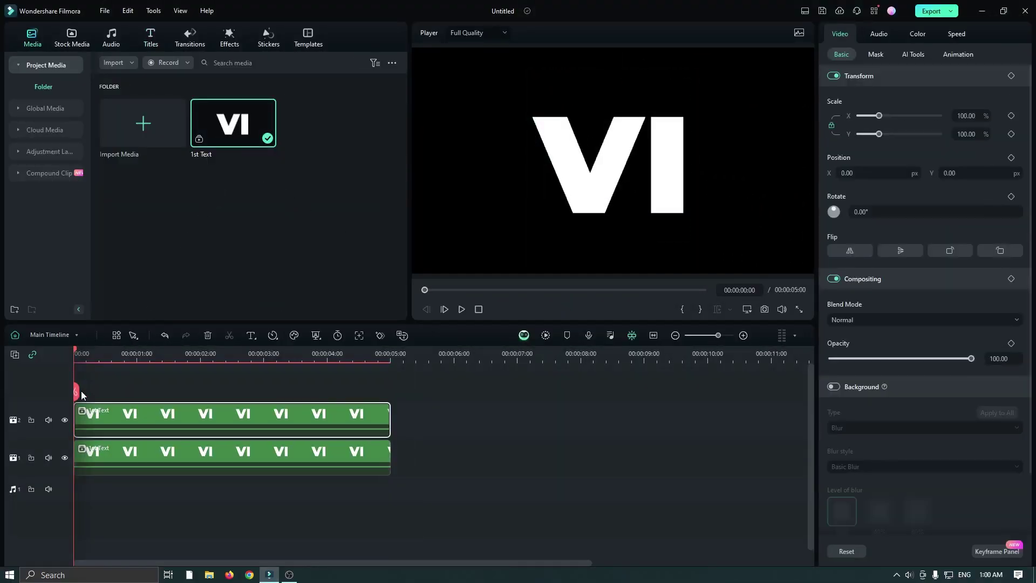
left_click_drag(227, 132, 76, 393)
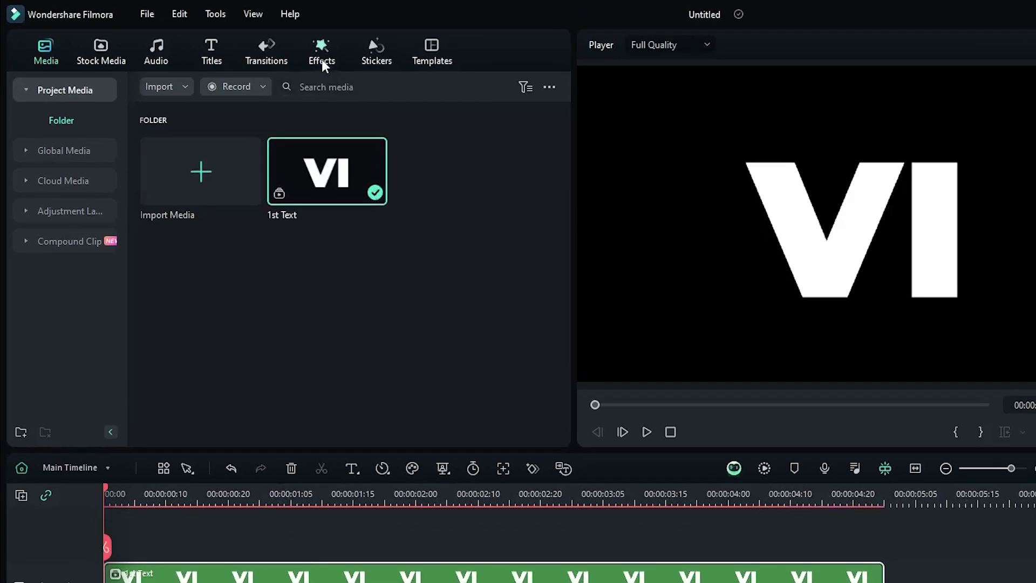
Apply BCC Gels from Boris FX > Grads and Tints to the 1st Text clip on track 3
left_click(229, 44)
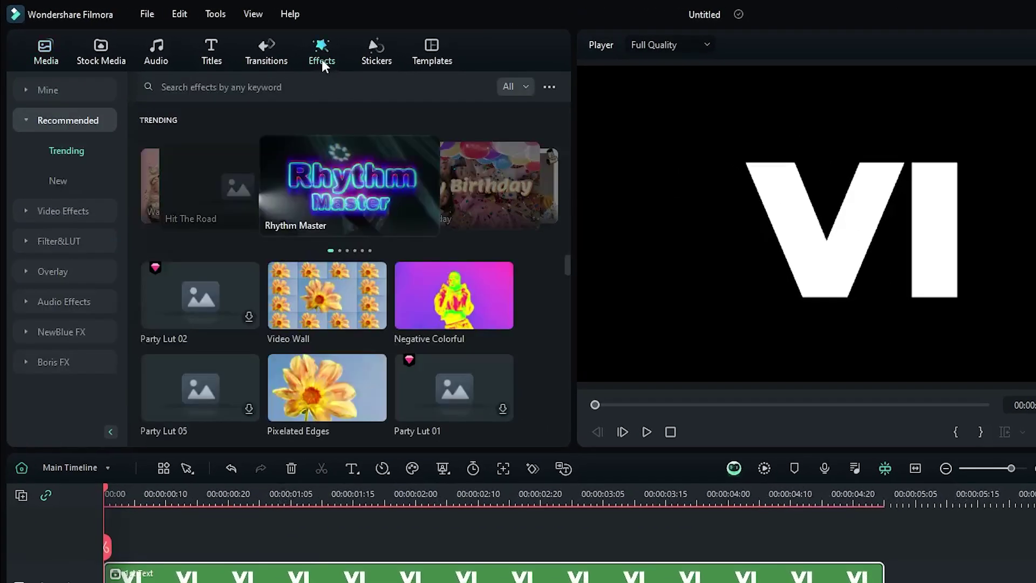
left_click(61, 365)
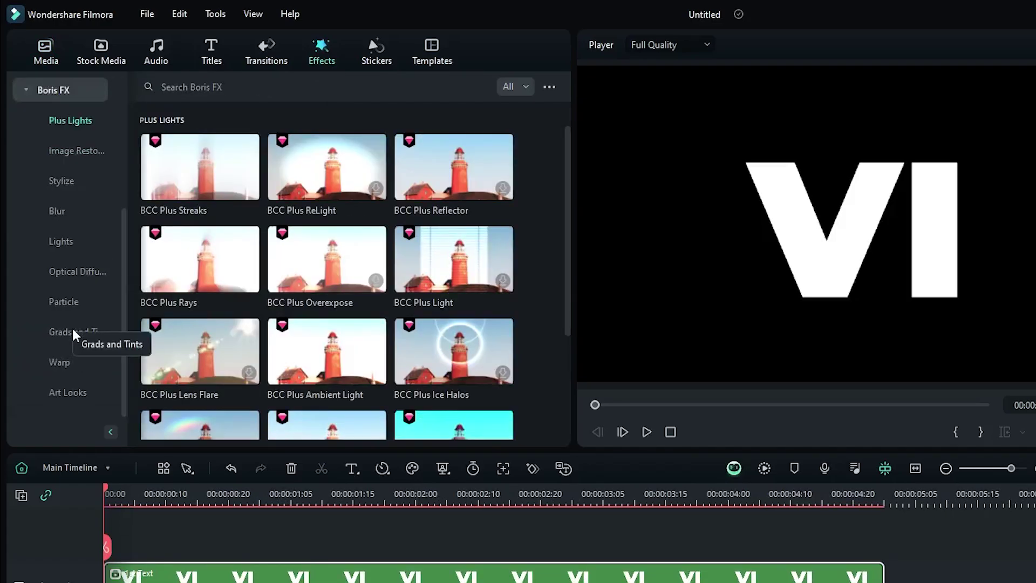
left_click(72, 331)
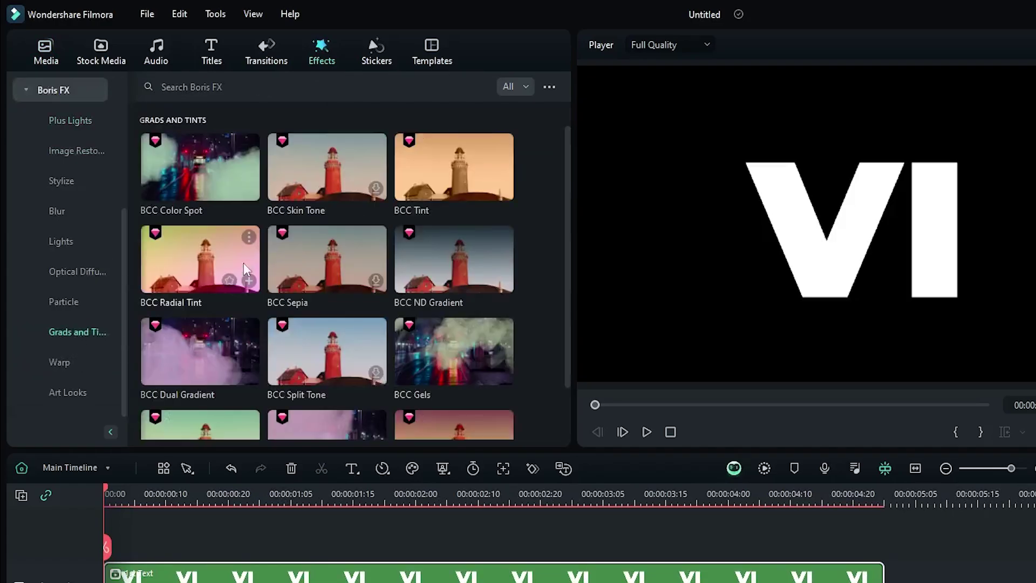
left_click_drag(441, 349, 237, 544)
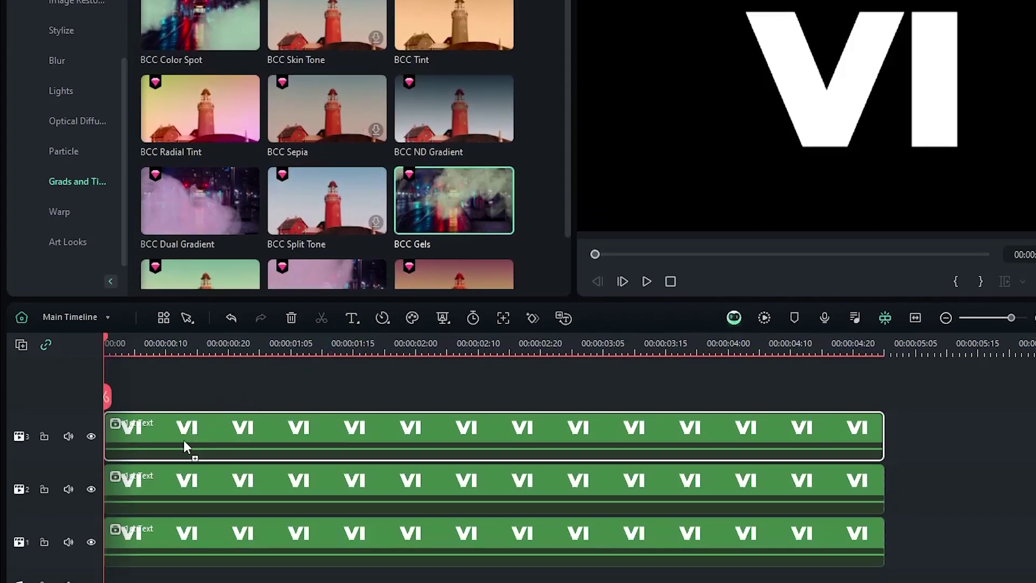
left_click_drag(184, 446, 185, 447)
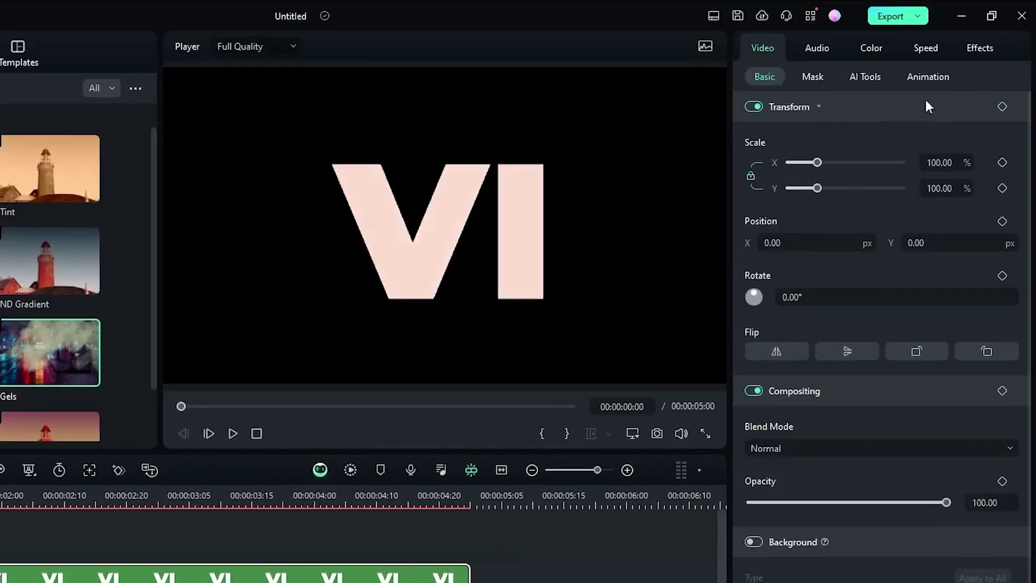
Set the BCC Gels colour to black and Preserve Highlights to 0
left_click(979, 48)
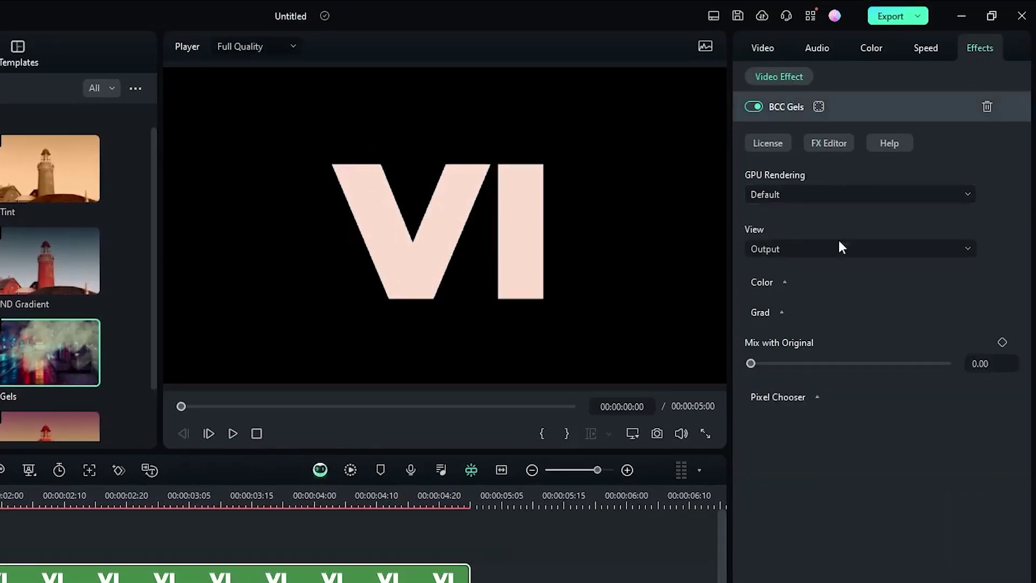
left_click(781, 283)
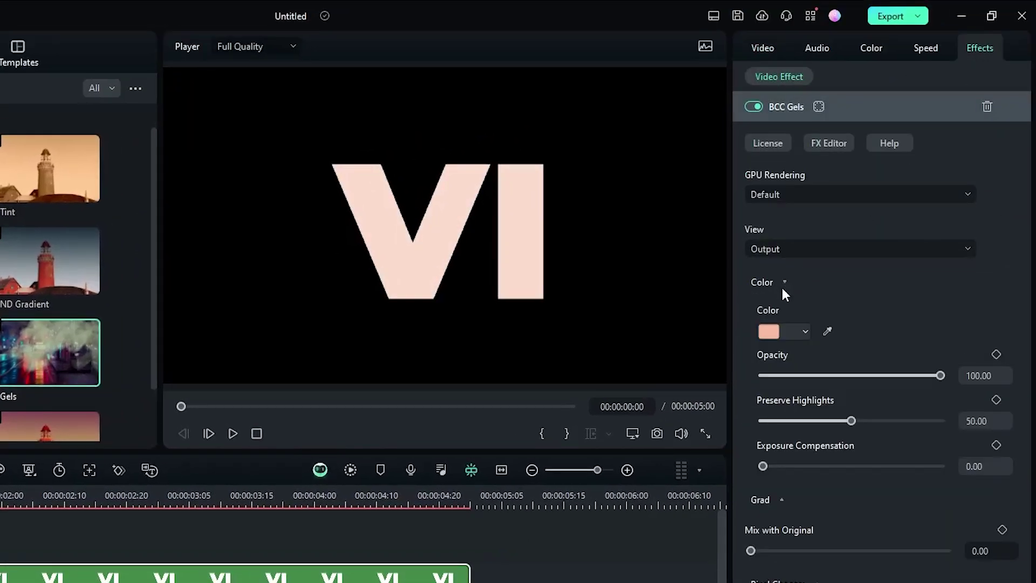
left_click(775, 335)
left_click(766, 431)
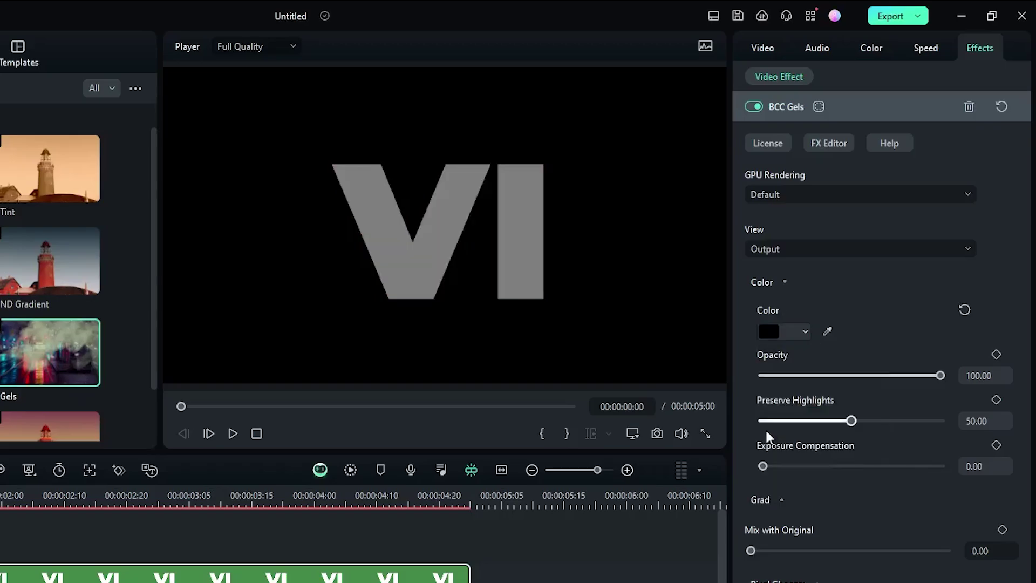
left_click_drag(852, 422, 735, 419)
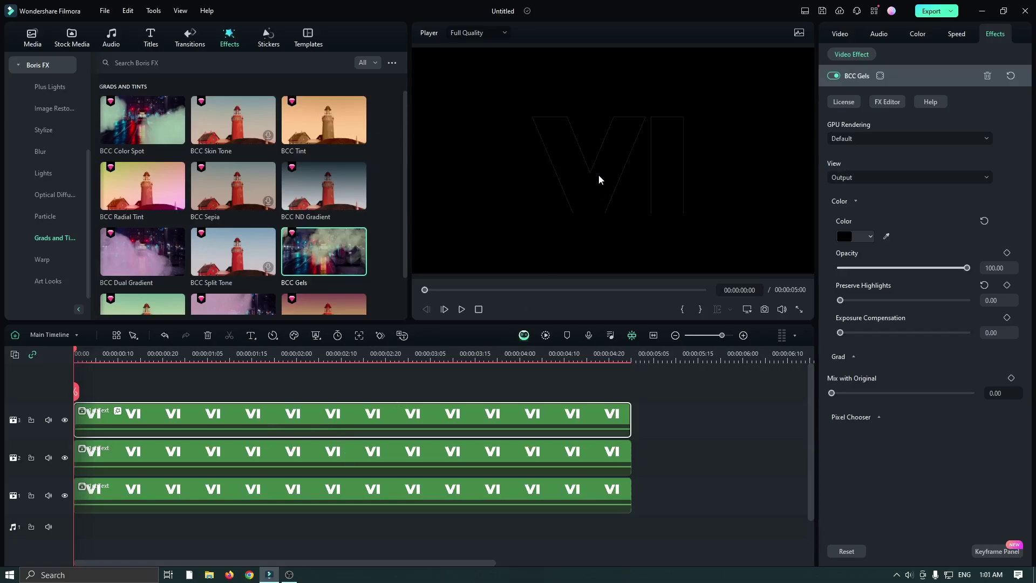
Hide track 3 and apply BCC Plus Glow from Plus Lights to the track 2 VI clip
left_click(64, 420)
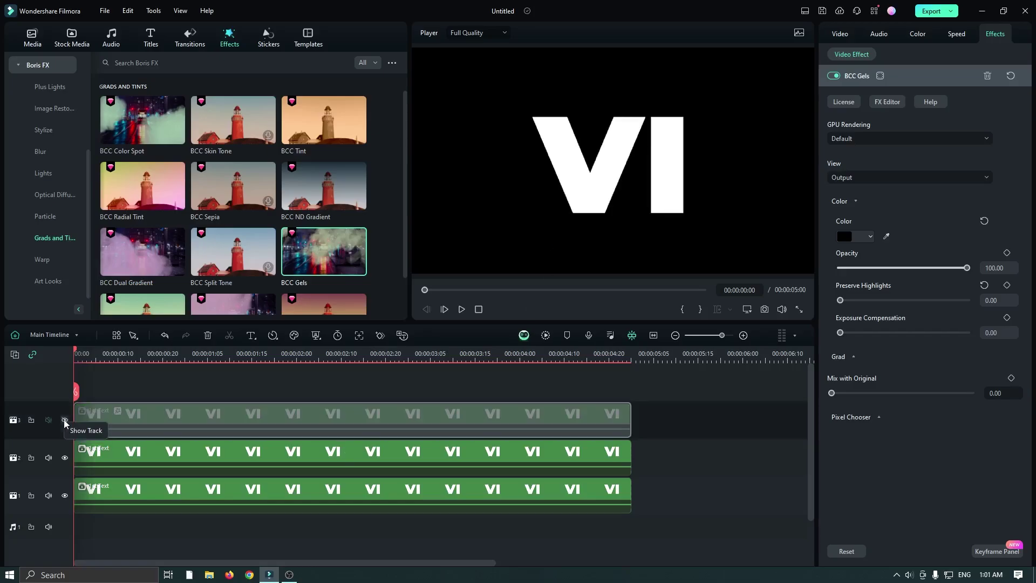
left_click(146, 458)
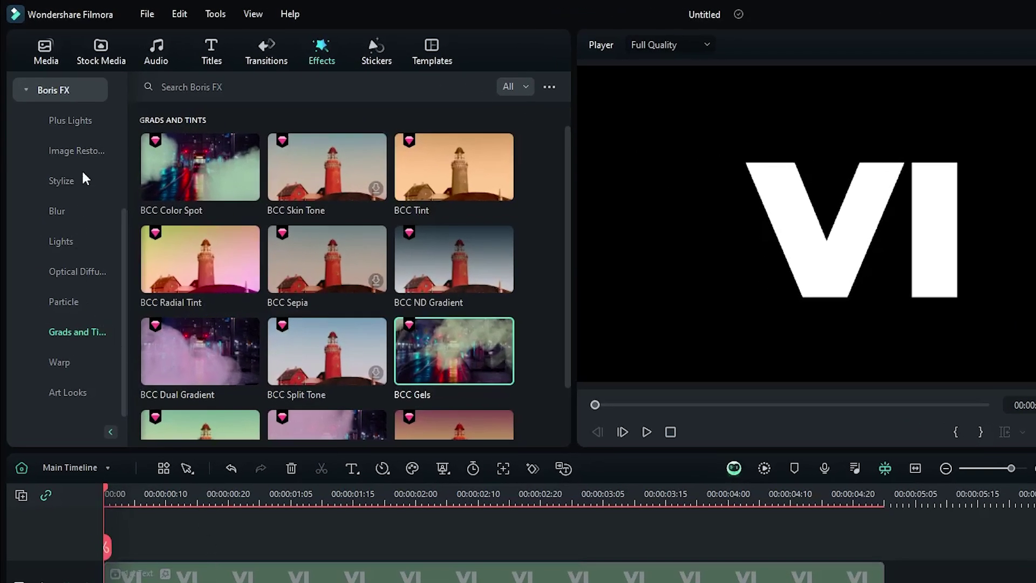
left_click(69, 120)
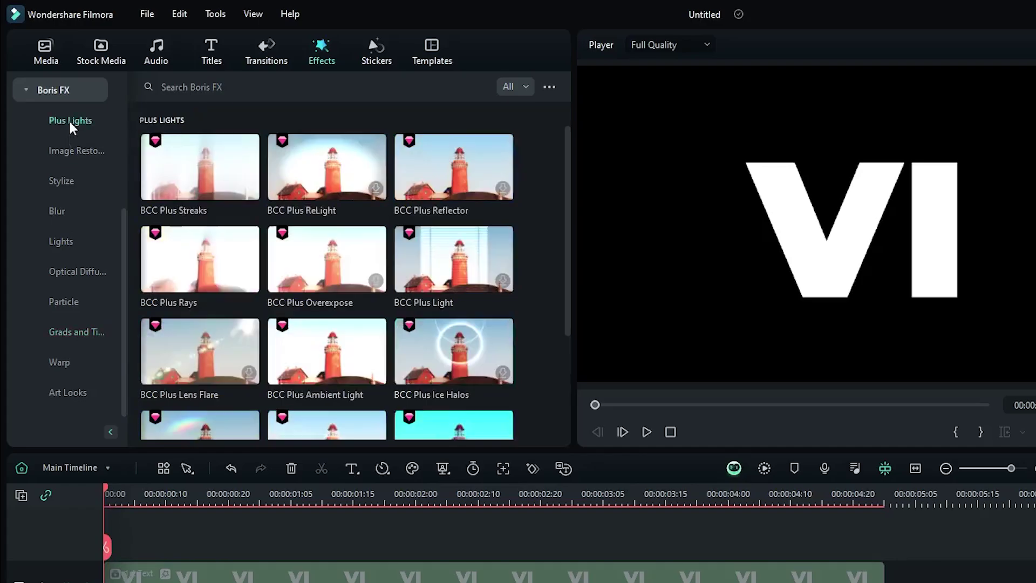
scroll(323, 399, "down", 3)
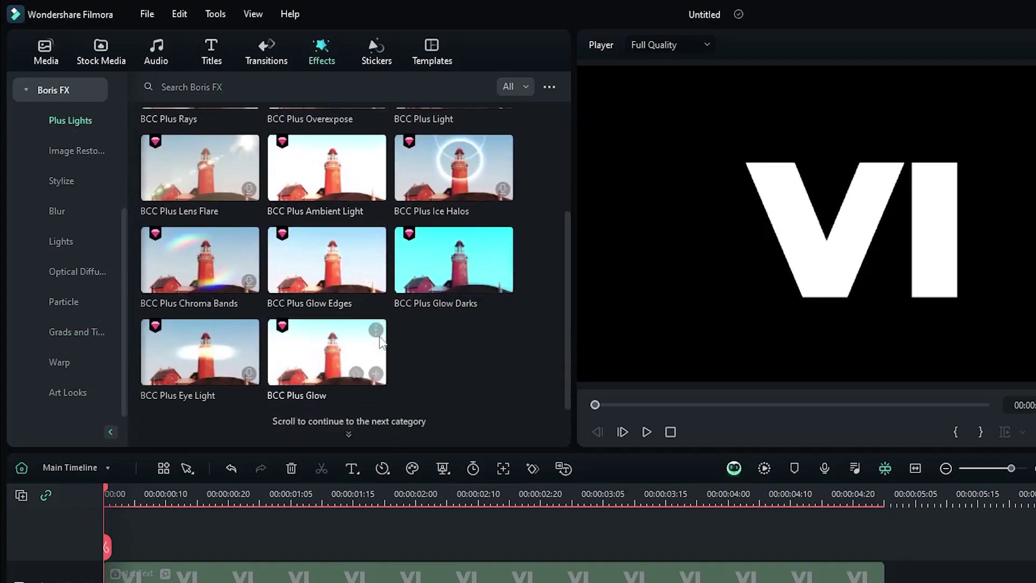
mouse_move(329, 359)
left_mouse_down()
mouse_move(248, 499)
mouse_move(169, 582)
left_mouse_up()
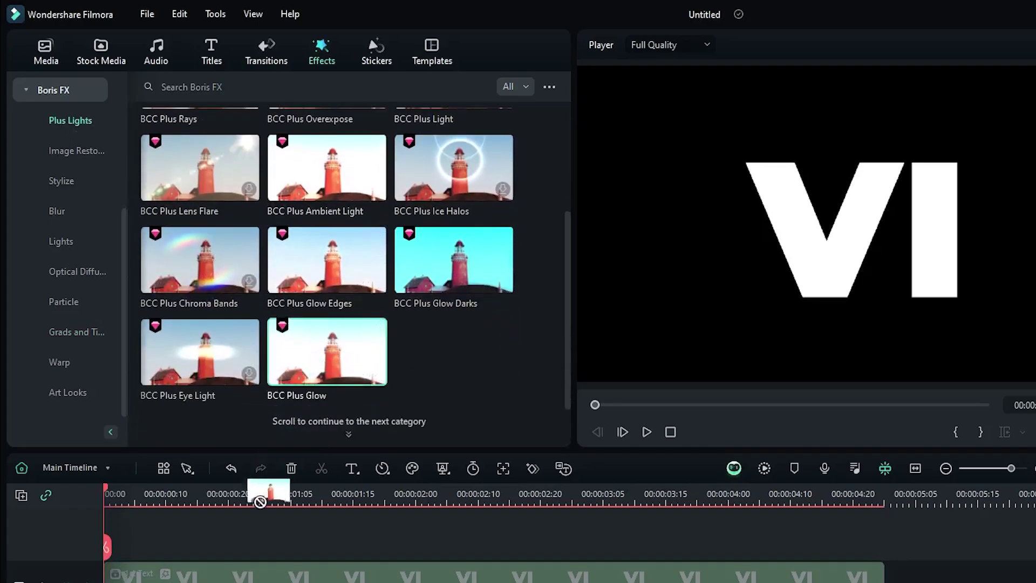
left_click_drag(168, 479, 167, 476)
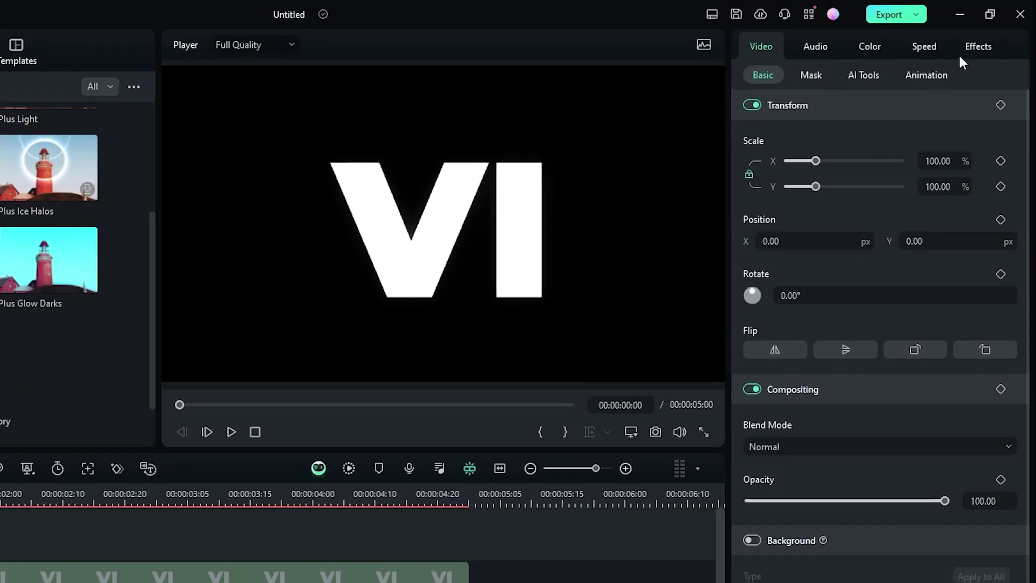
Set the glow Brightness to 136.20, Blur X 86.80 and Blur Y 93.20, then hide track 2
left_click(972, 48)
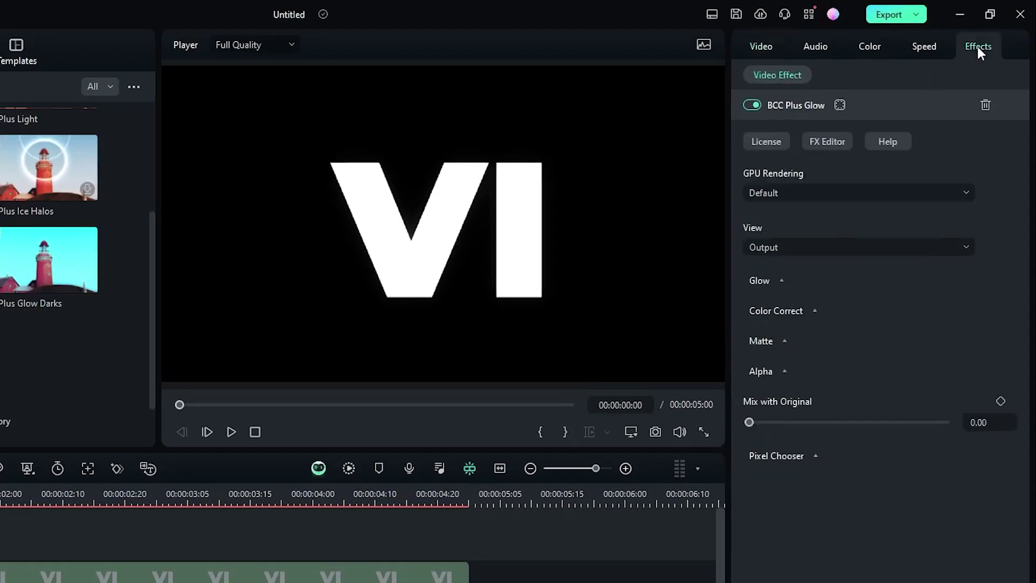
left_click(781, 281)
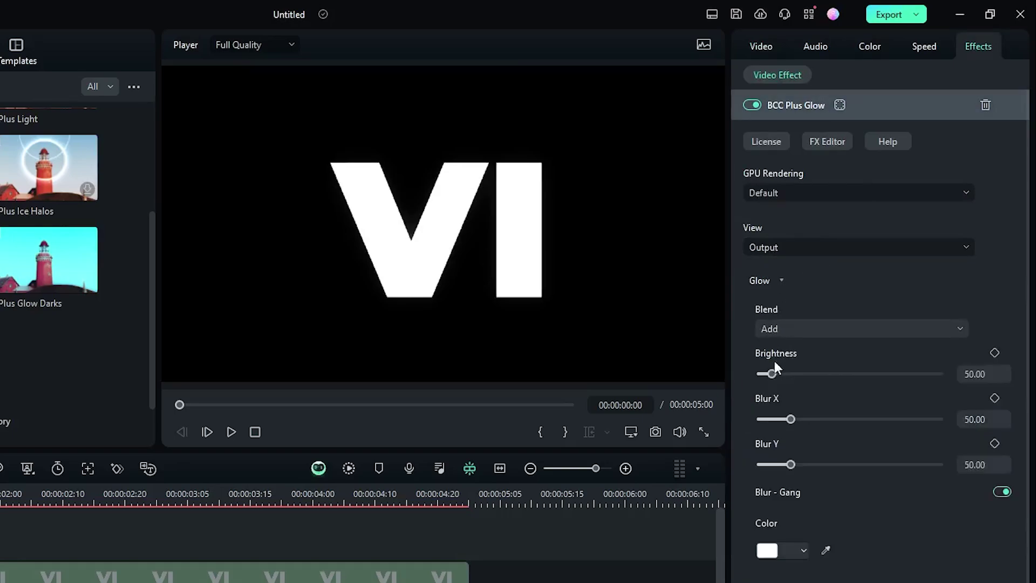
left_click_drag(770, 375, 792, 374)
left_click_drag(791, 416, 803, 419)
left_click_drag(791, 464, 815, 464)
left_click_drag(802, 419, 813, 419)
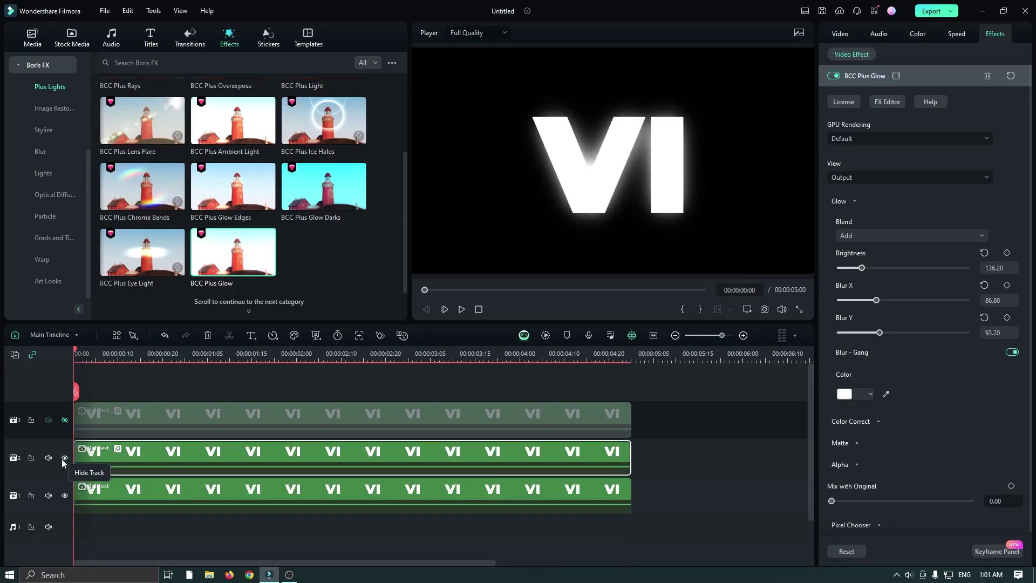
left_click(64, 458)
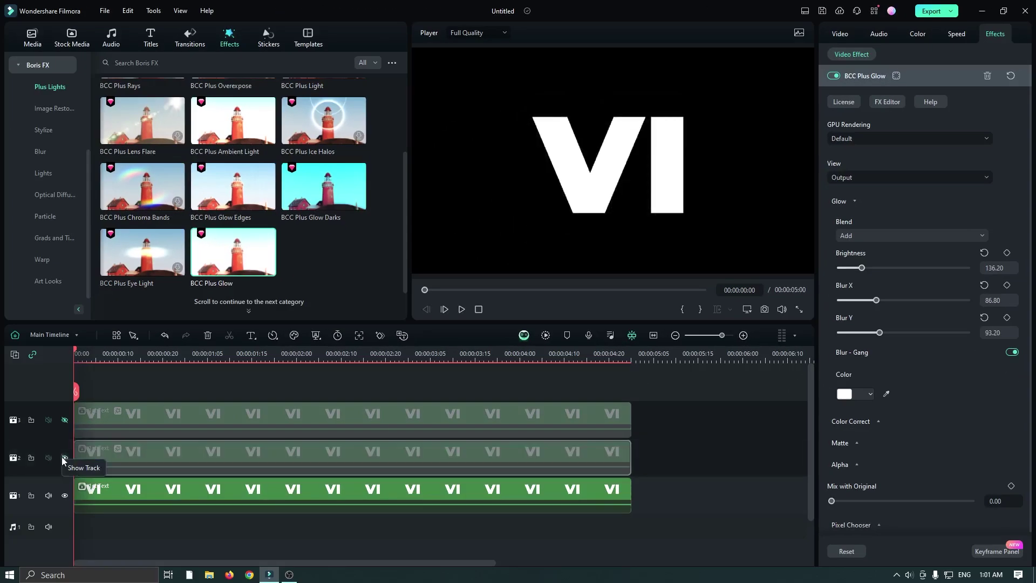
left_click(167, 496)
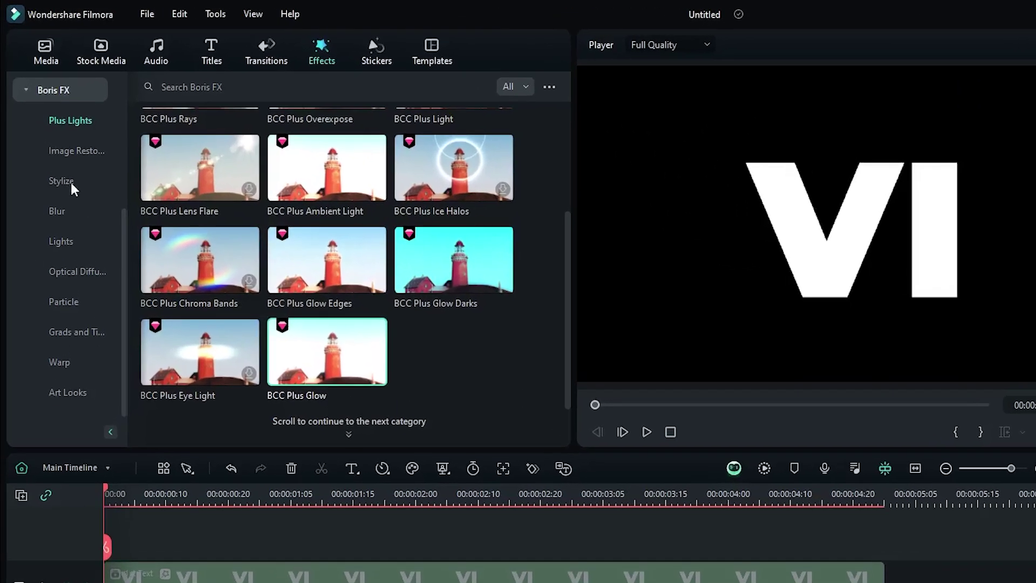
Apply Gradient Tint from NewBlue FX > NewBlue Filters to the track 1 VI clip
scroll(59, 162, "up", 3)
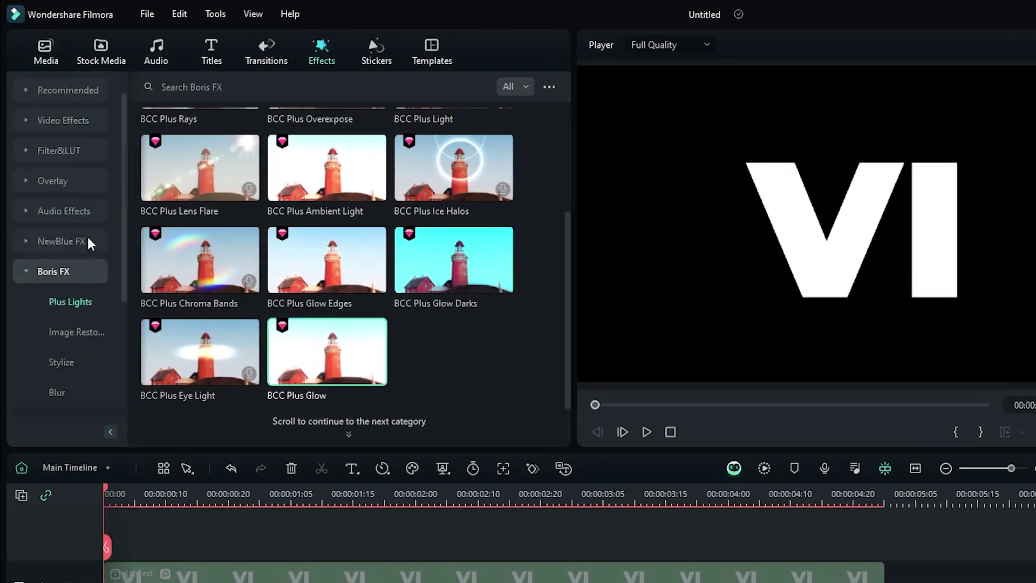
left_click(58, 243)
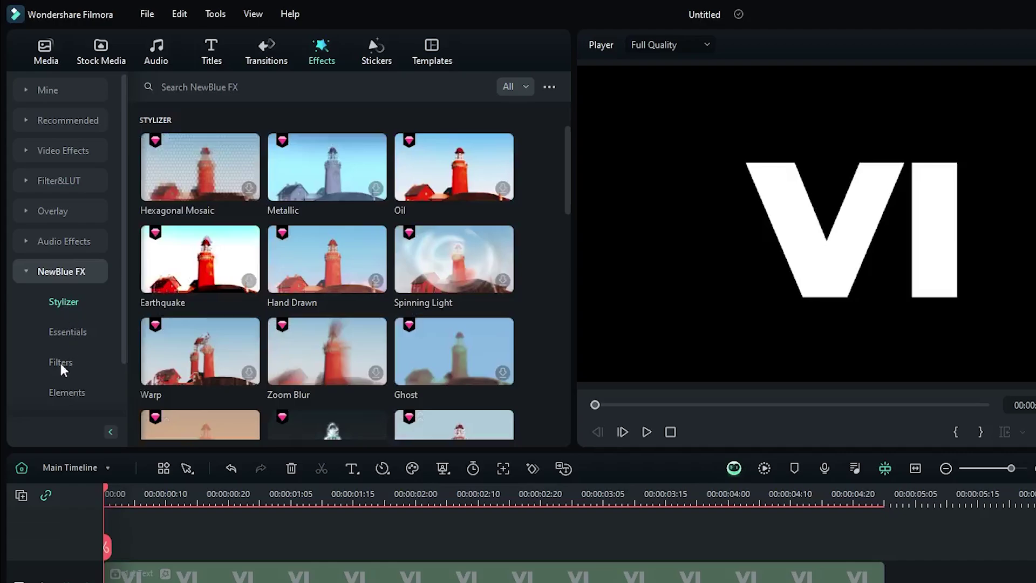
left_click(61, 369)
scroll(252, 286, "down", 5)
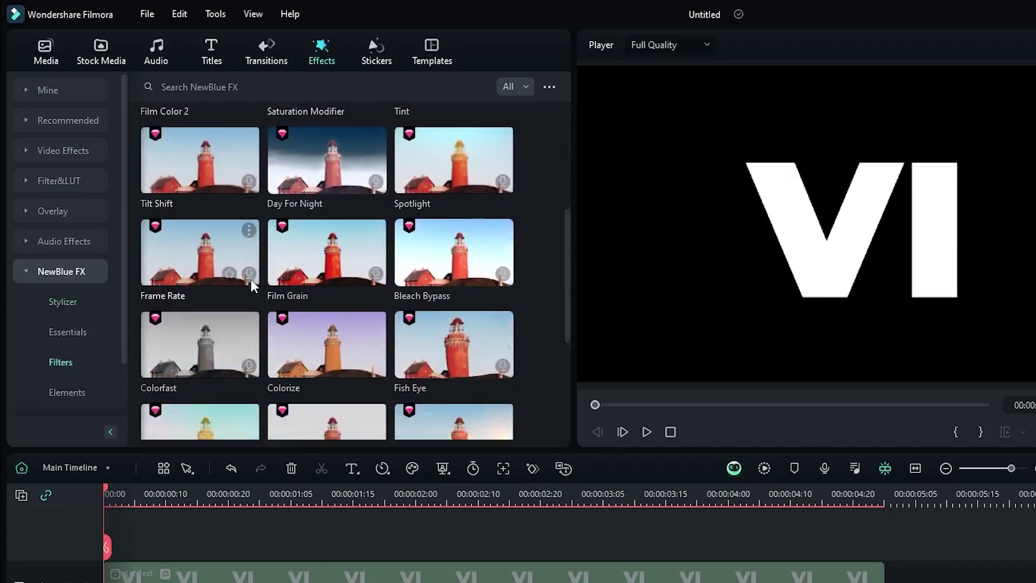
scroll(252, 286, "down", 4)
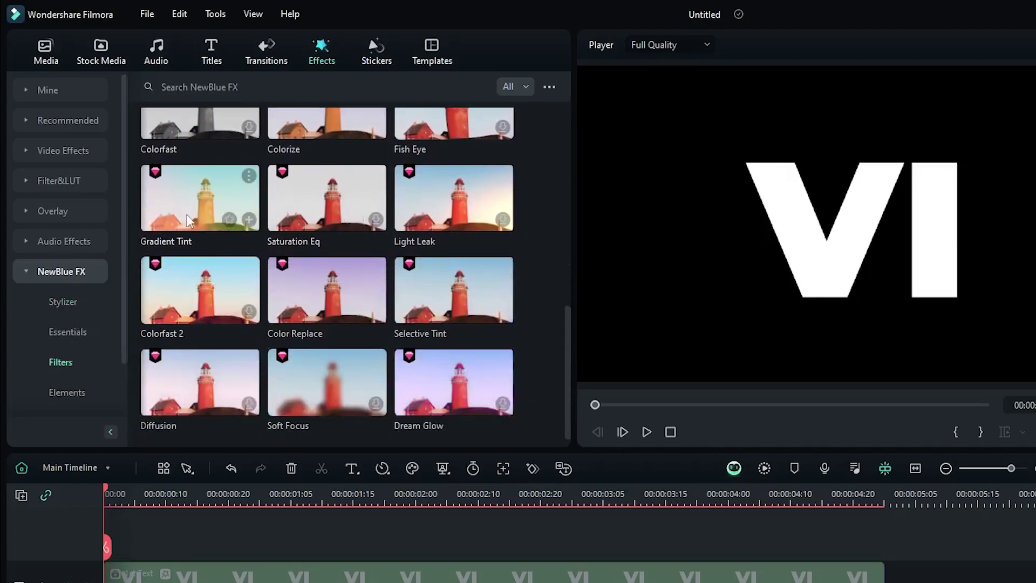
left_click_drag(189, 220, 335, 515)
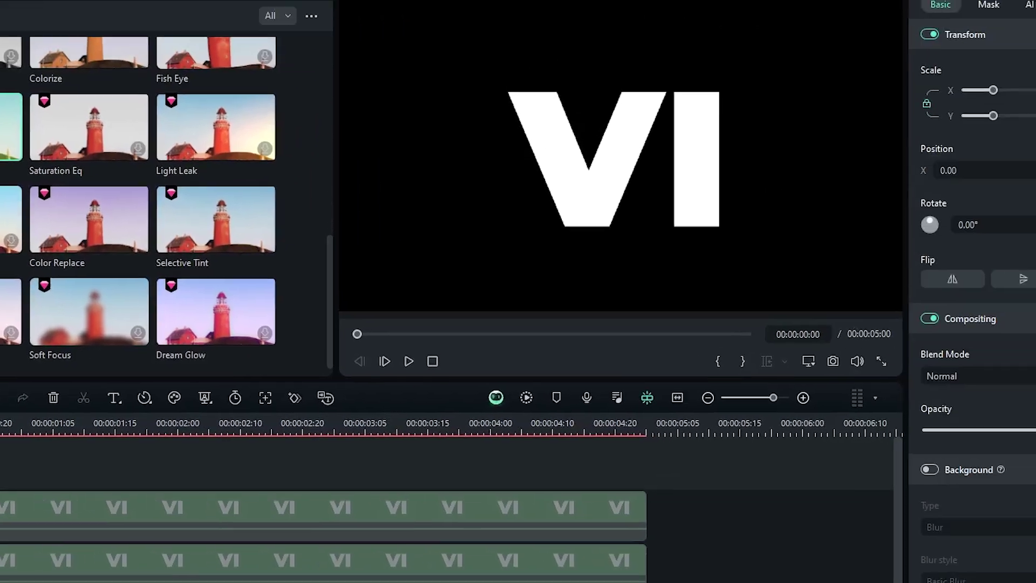
Set the first tint to magenta with Blend 100 and Mask 17.40
left_click(1035, 0)
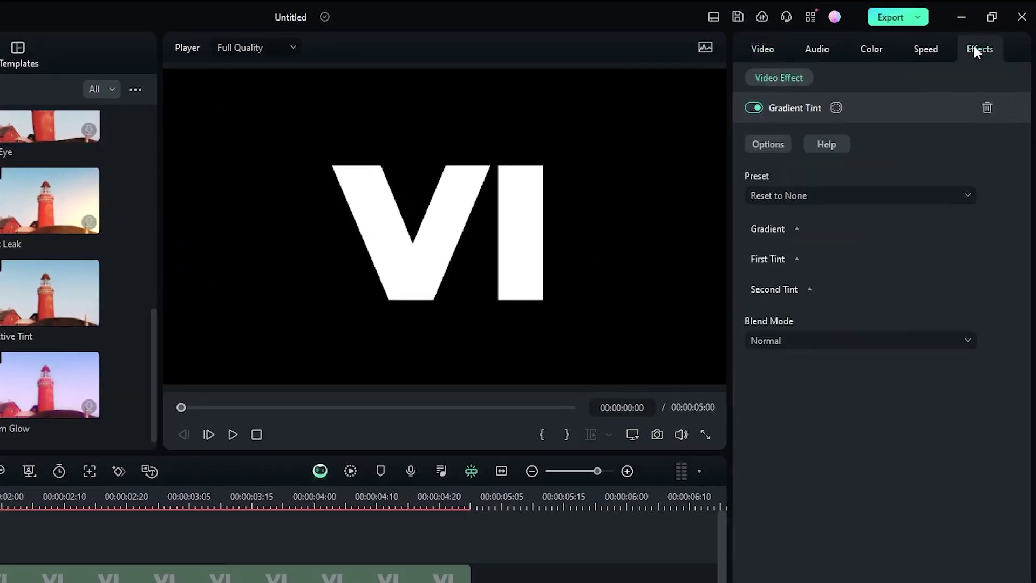
left_click(798, 259)
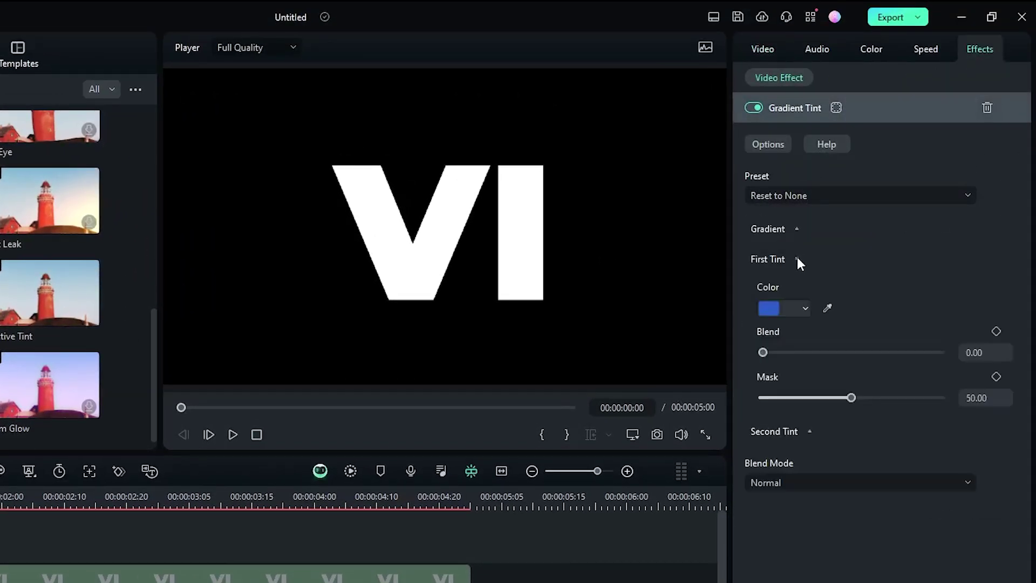
left_click(773, 308)
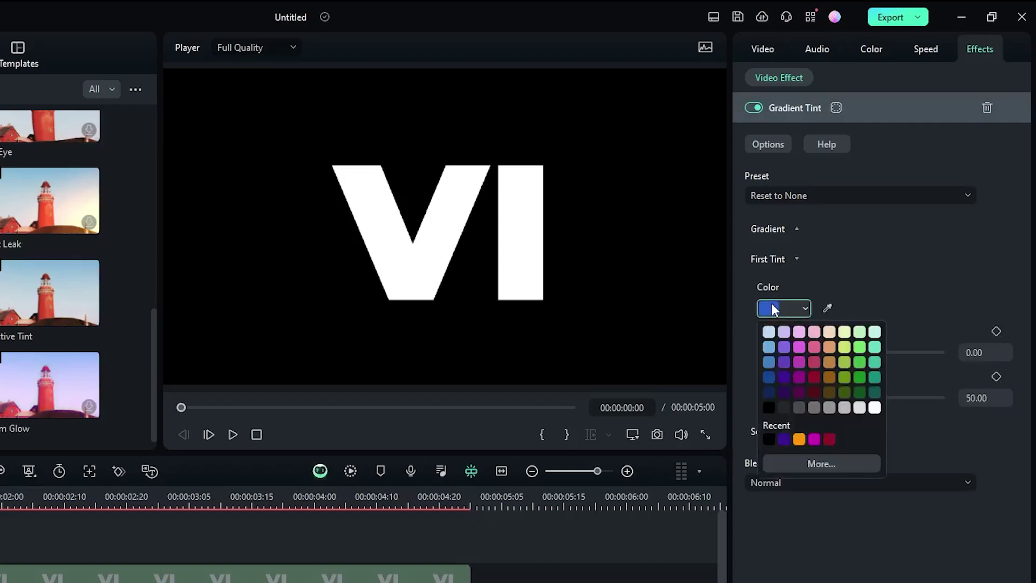
left_click(816, 442)
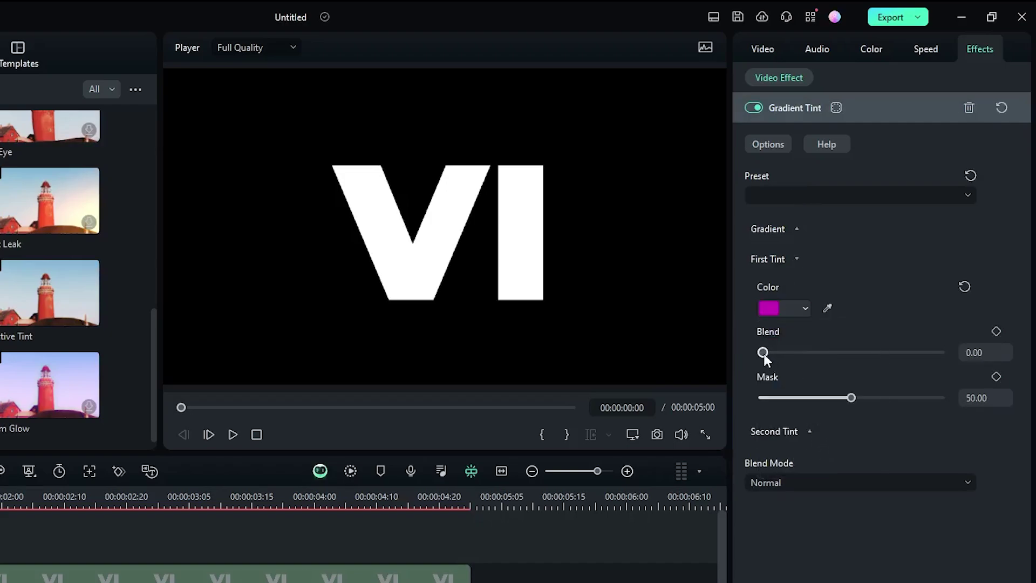
left_click_drag(763, 353, 953, 351)
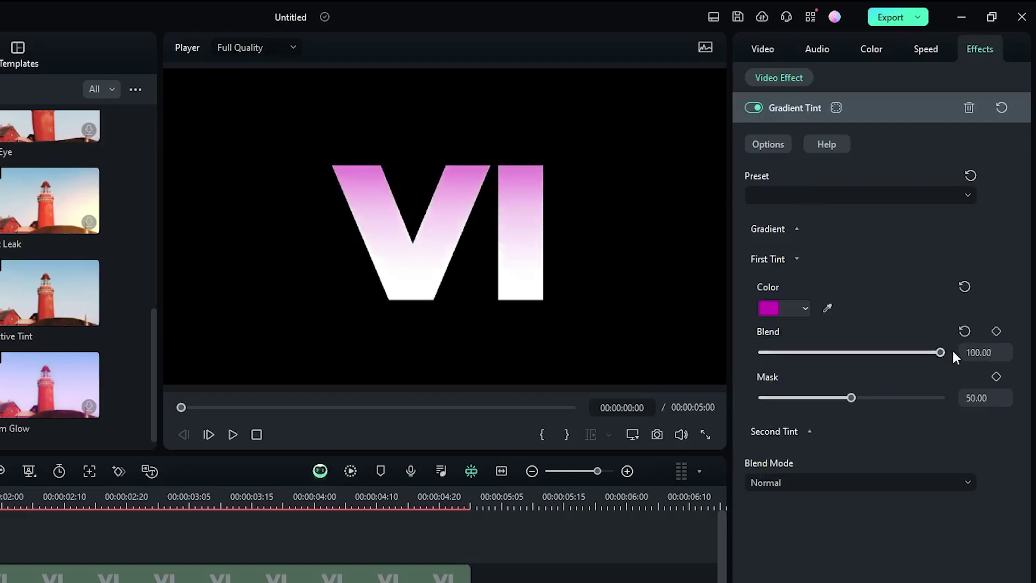
left_click_drag(854, 398, 794, 398)
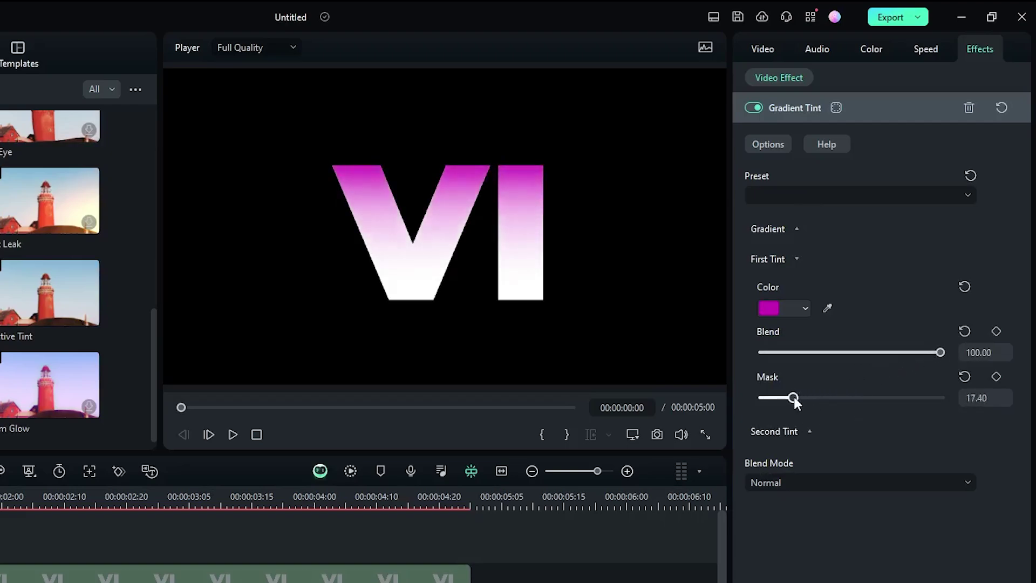
Set the second tint to orange with Blend 100 and Mask lowered to 24.30
left_click(811, 431)
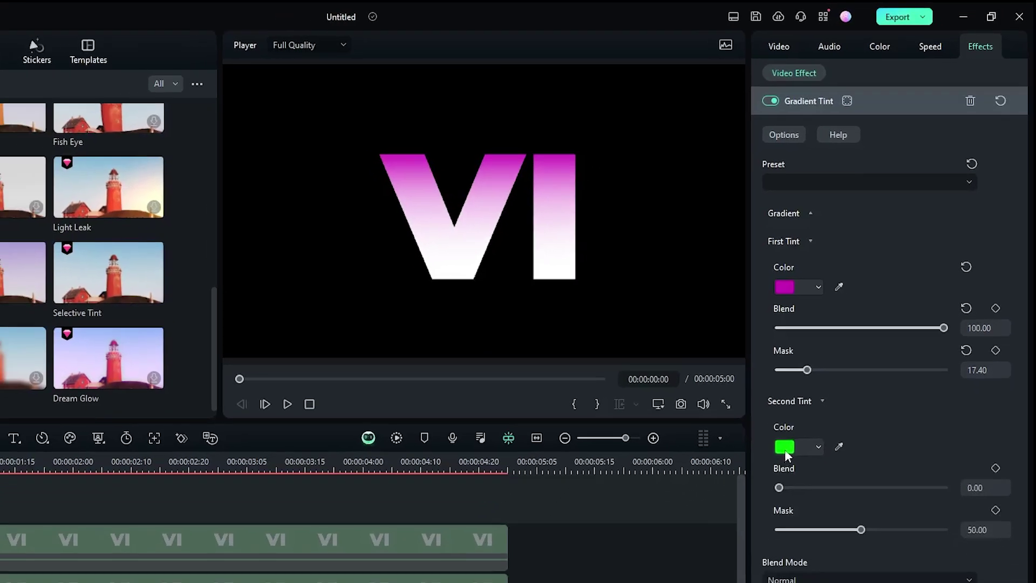
left_click(785, 448)
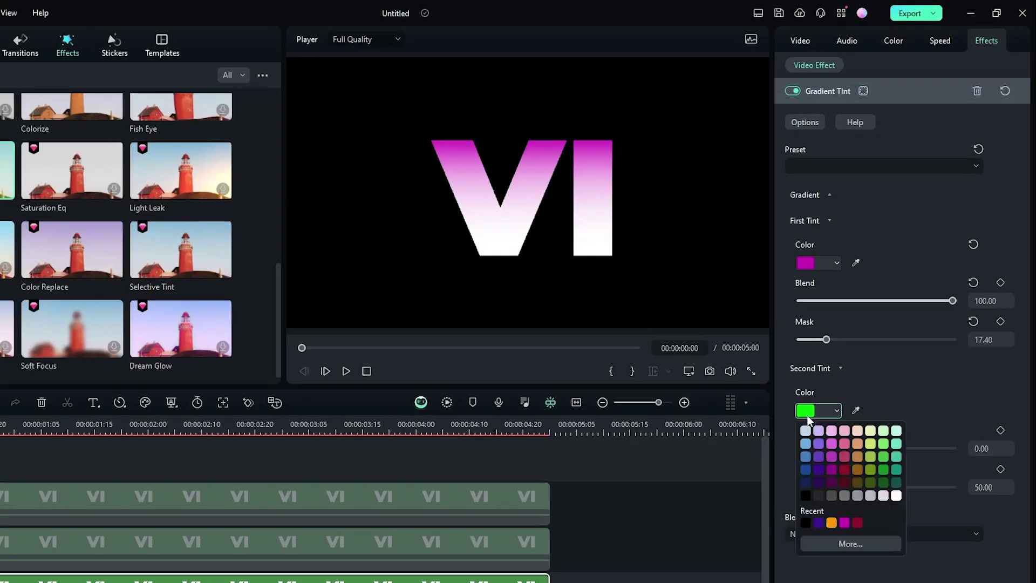
left_click(834, 522)
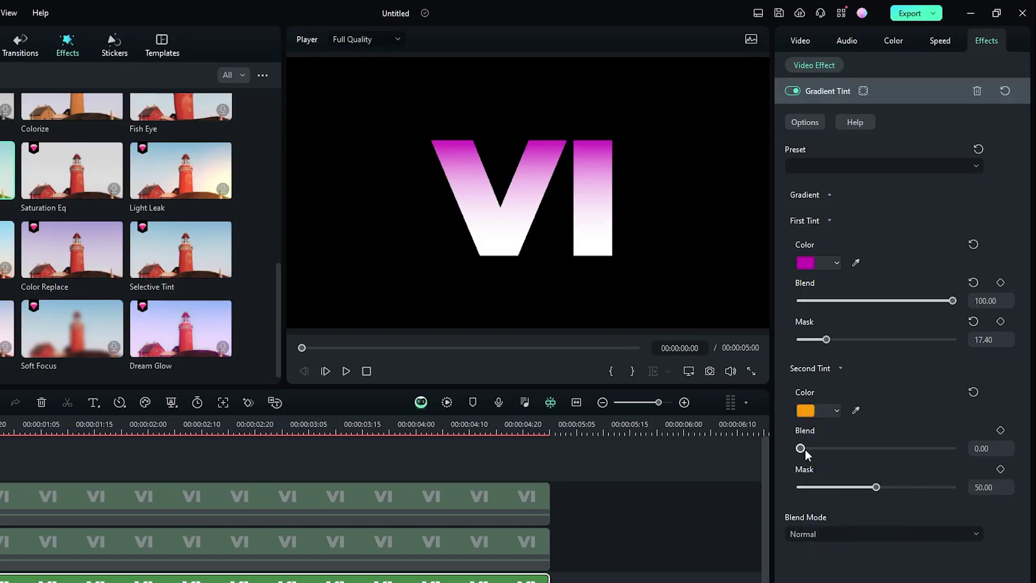
left_click_drag(800, 449, 953, 449)
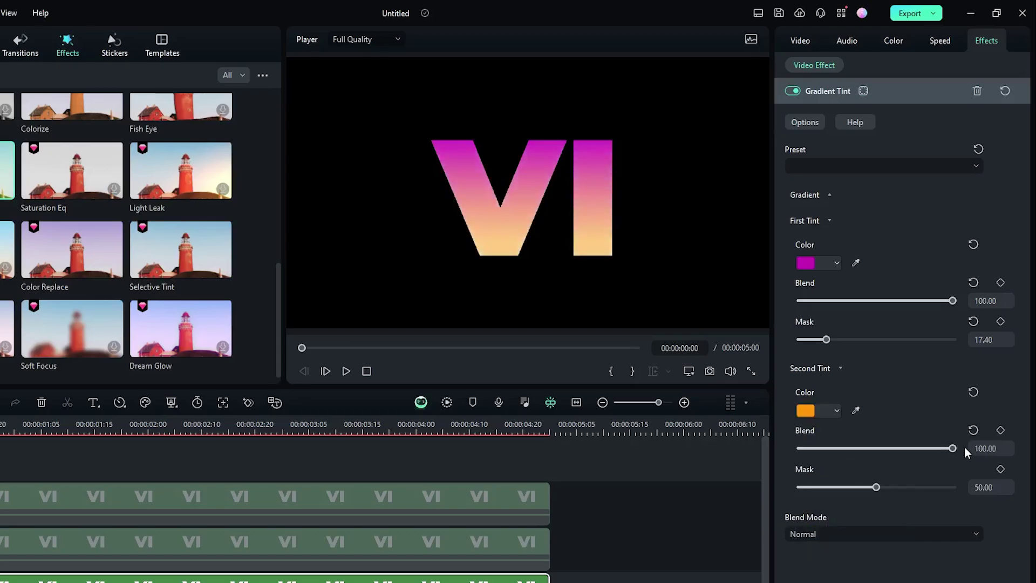
left_click_drag(875, 487, 837, 489)
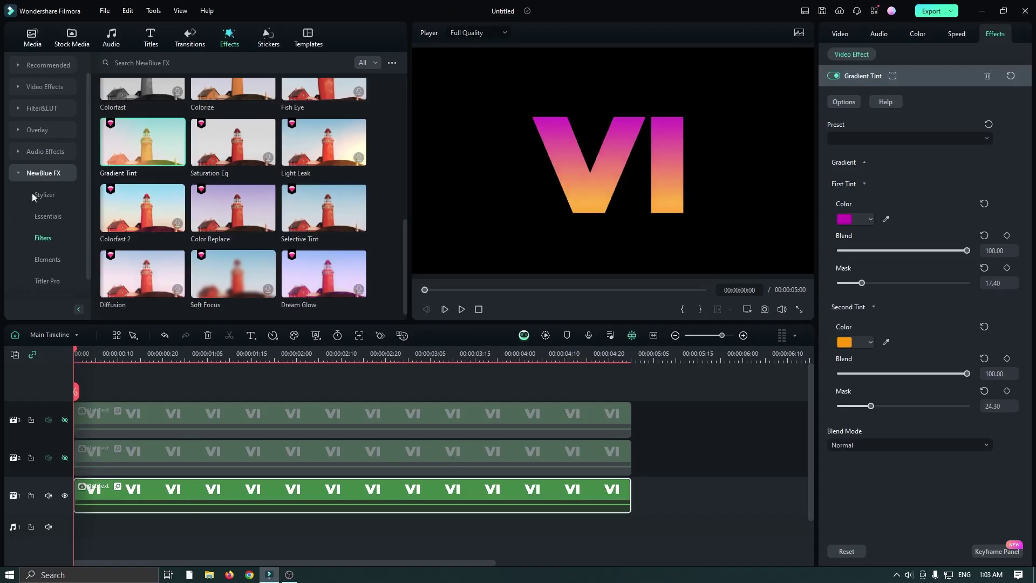
Apply BCC Plus Rays from Boris FX > Plus Lights to the gradient VI clip
left_click(43, 172)
left_click(46, 215)
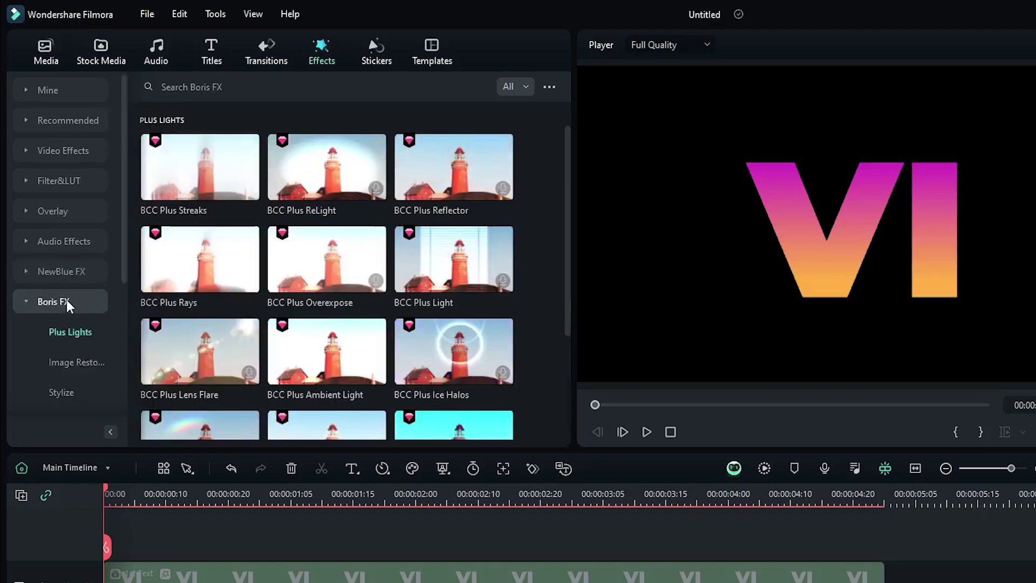
left_click_drag(182, 287, 161, 516)
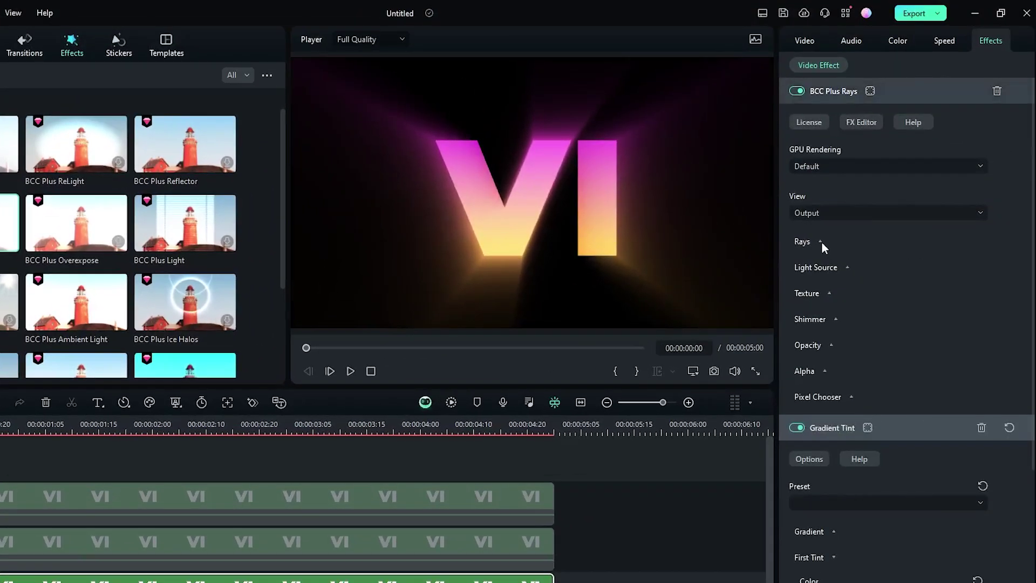
Set the rays Length to 37.90 and Brightness to 131.90, then unhide tracks 2 and 3
left_click(820, 242)
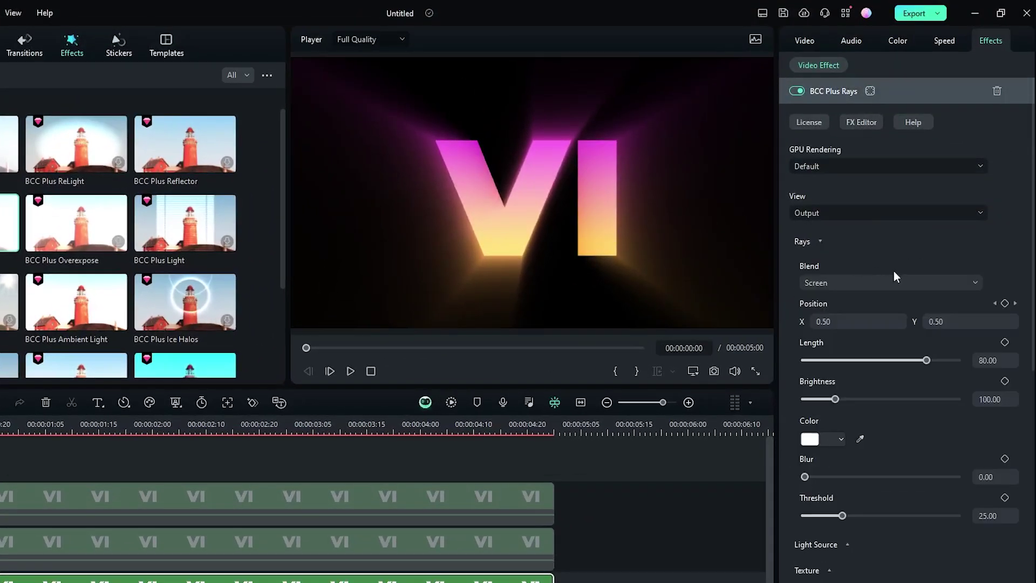
left_click_drag(926, 360, 863, 362)
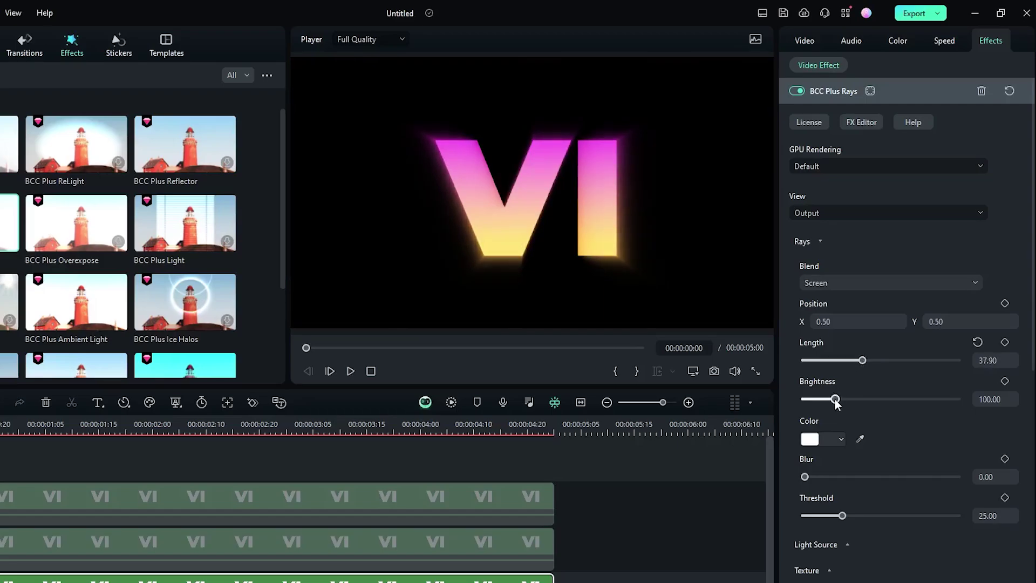
left_click_drag(835, 399, 845, 403)
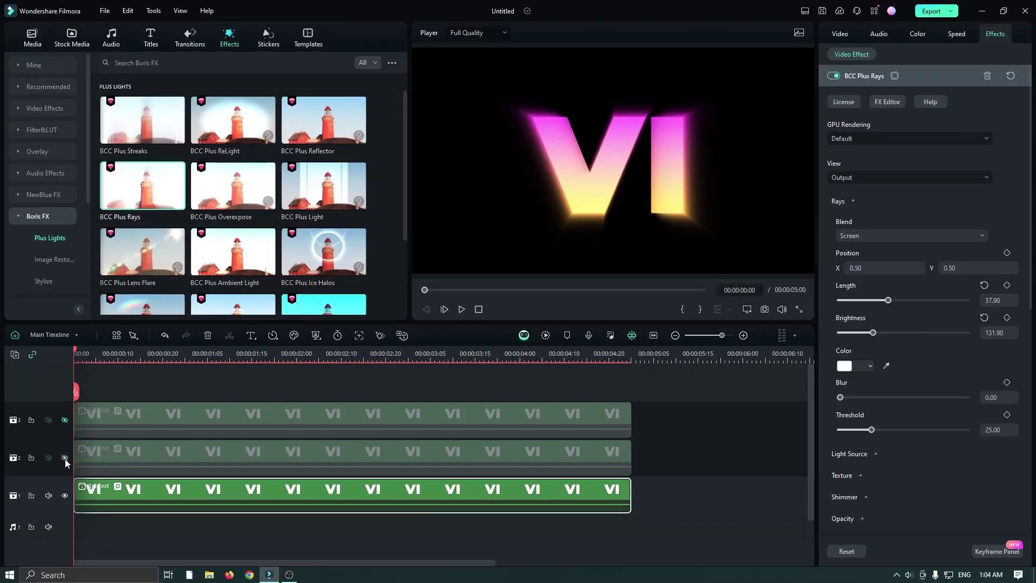
left_click(65, 458)
left_click(65, 420)
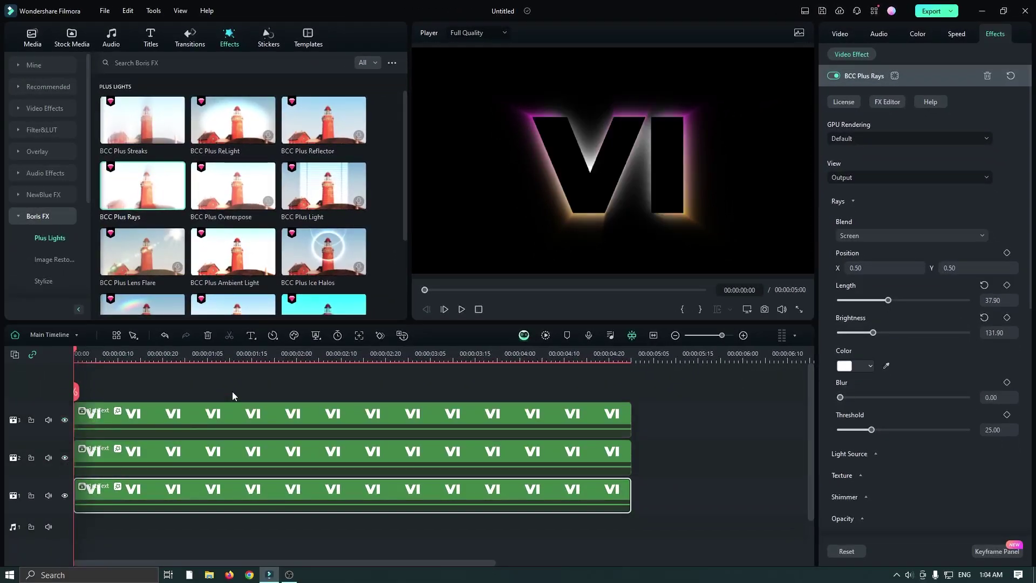
Zoom into the timeline and hide track 1, leaving the black VI with its glow layers
scroll(184, 360, "up", 2)
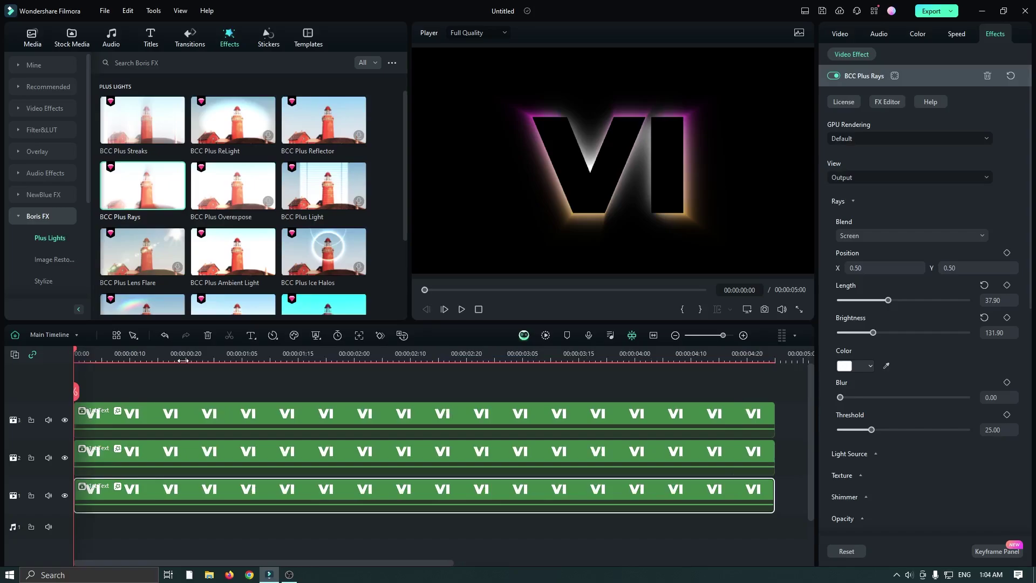
scroll(184, 360, "up", 1)
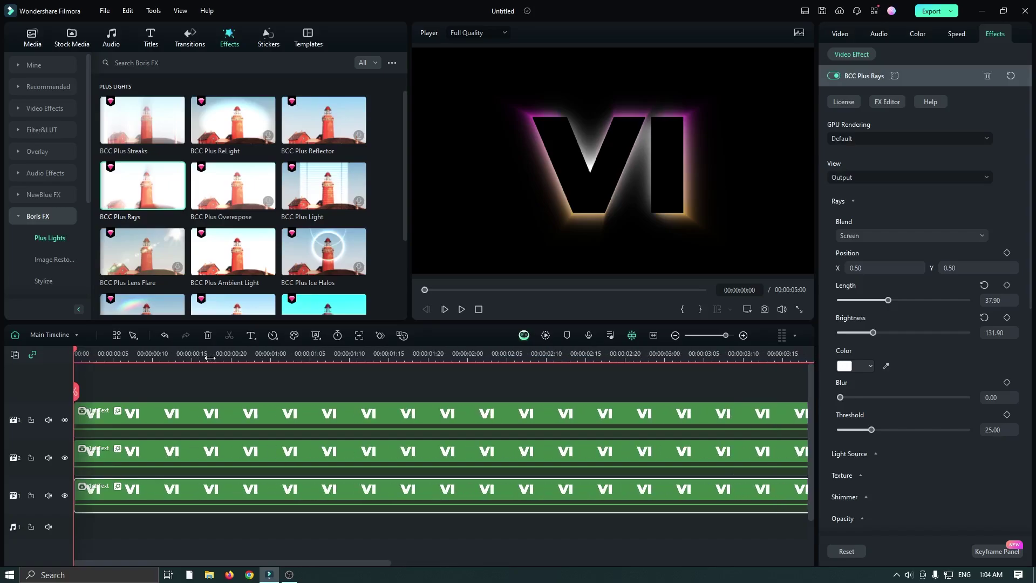
left_click(65, 495)
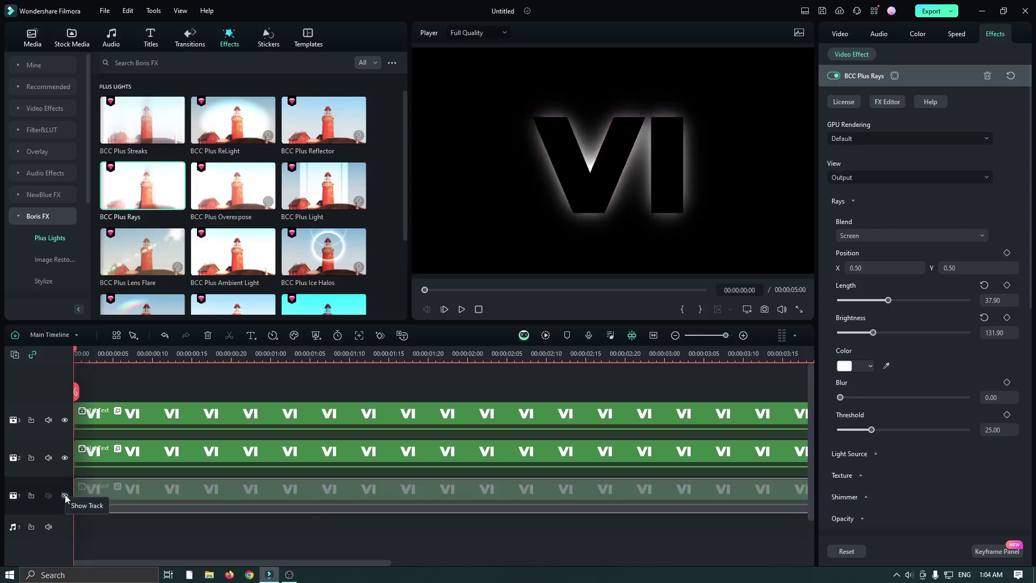
Add a Linear mask to the glowing VI clip on track 2
left_click(122, 458)
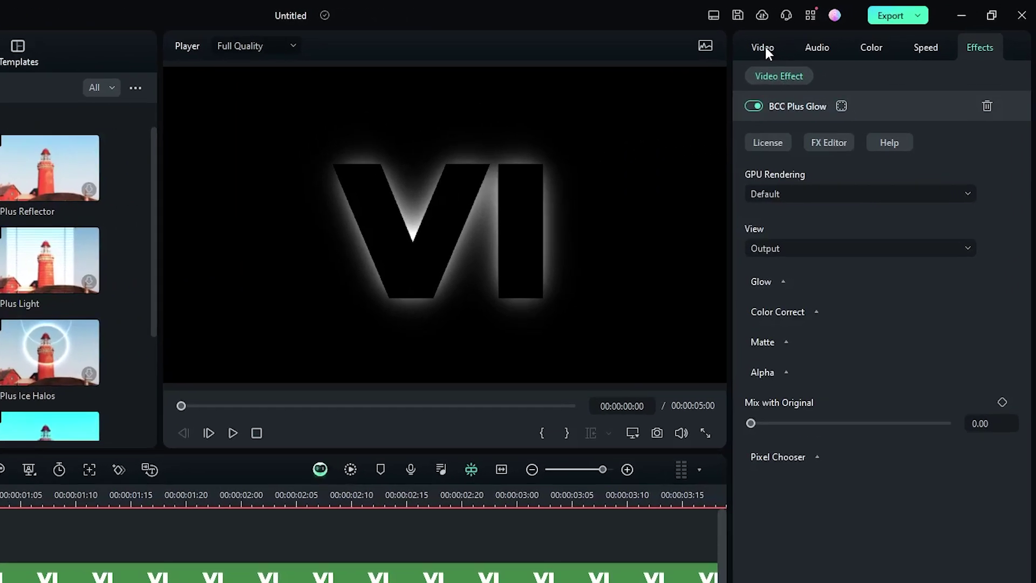
left_click(766, 47)
left_click(816, 76)
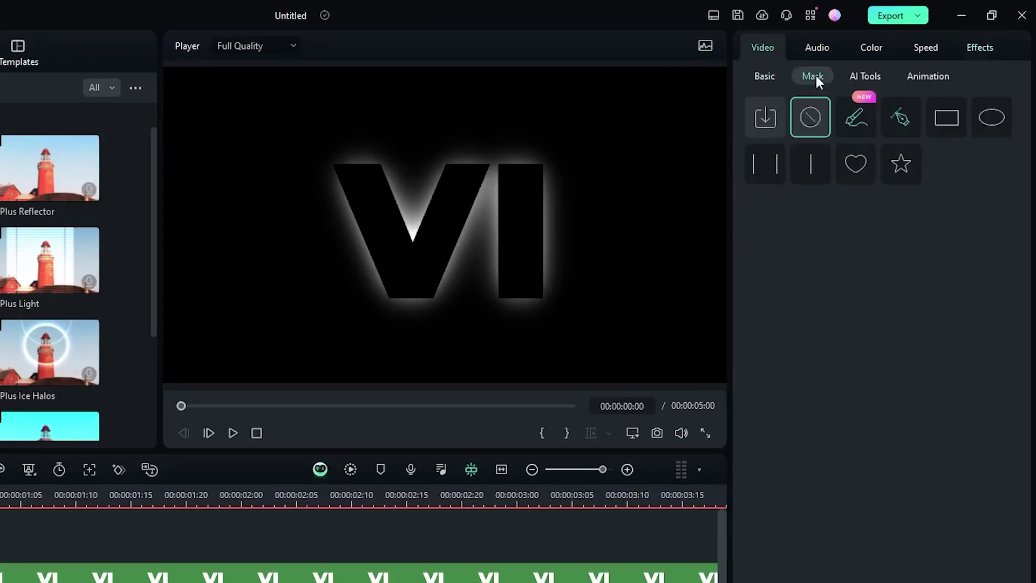
left_click(799, 157)
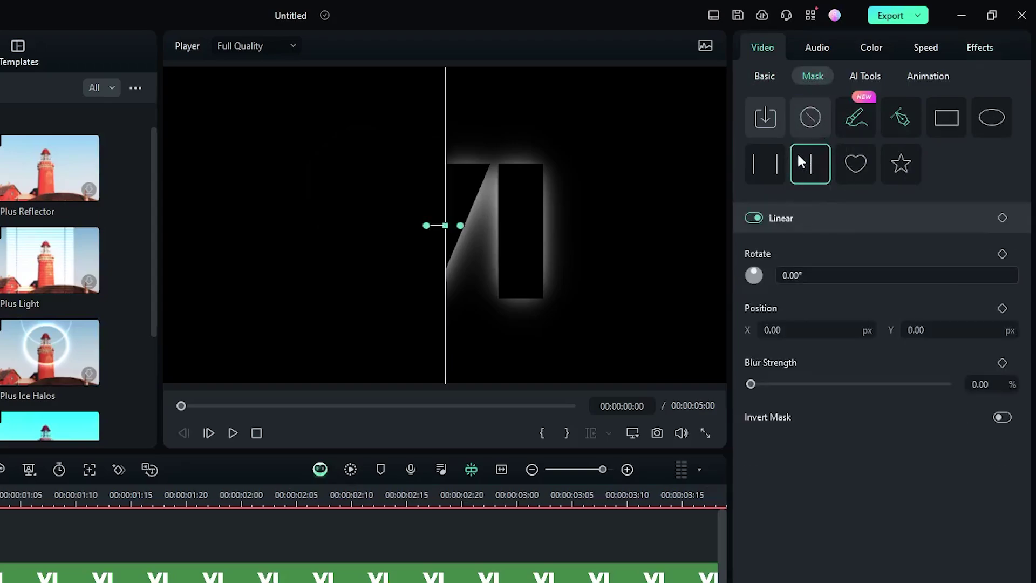
Set the mask rotation to -90 and Position Y to 500, and keyframe the position
left_click(808, 275)
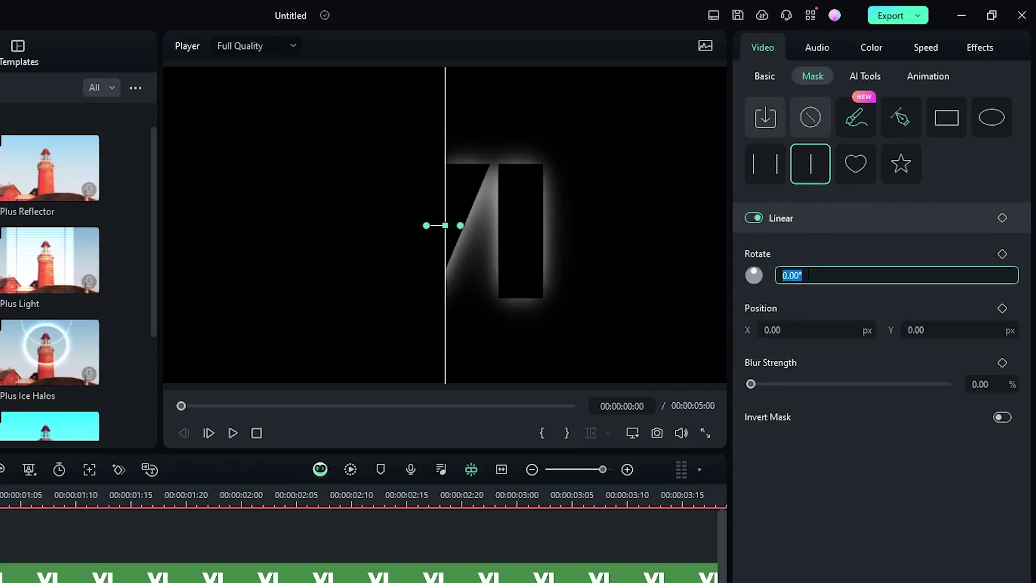
type("-90")
key("Return")
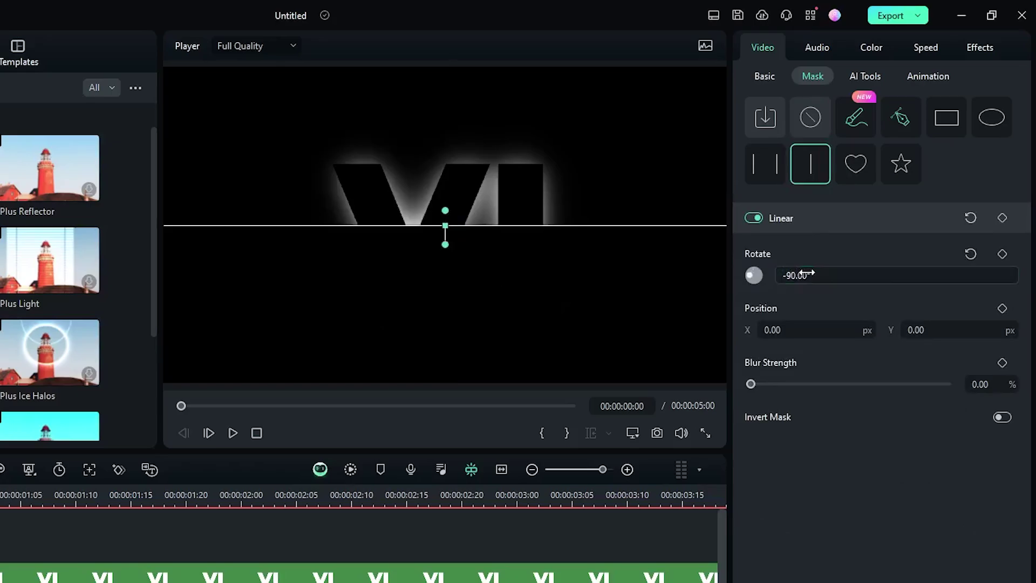
left_click(926, 331)
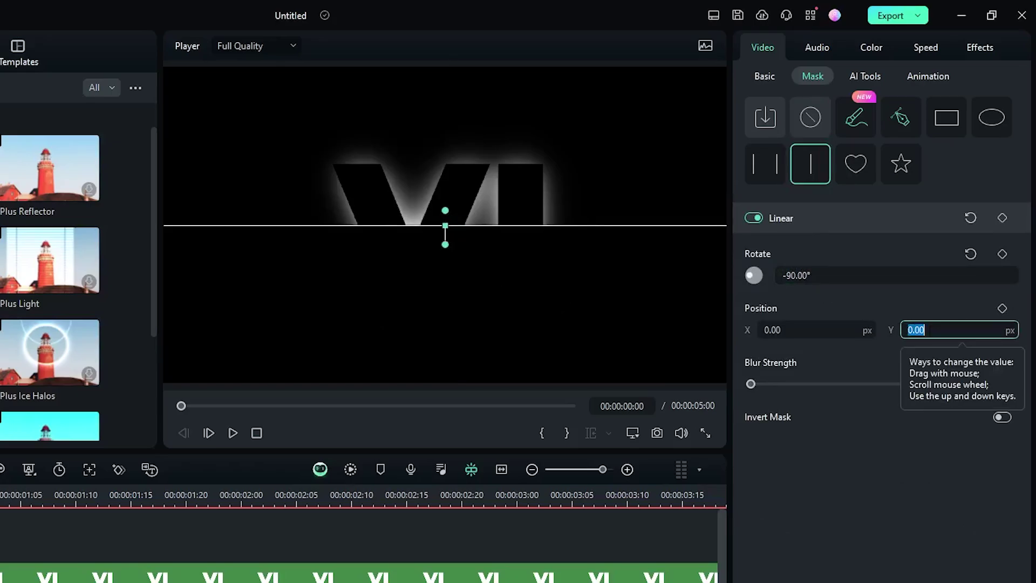
type("500")
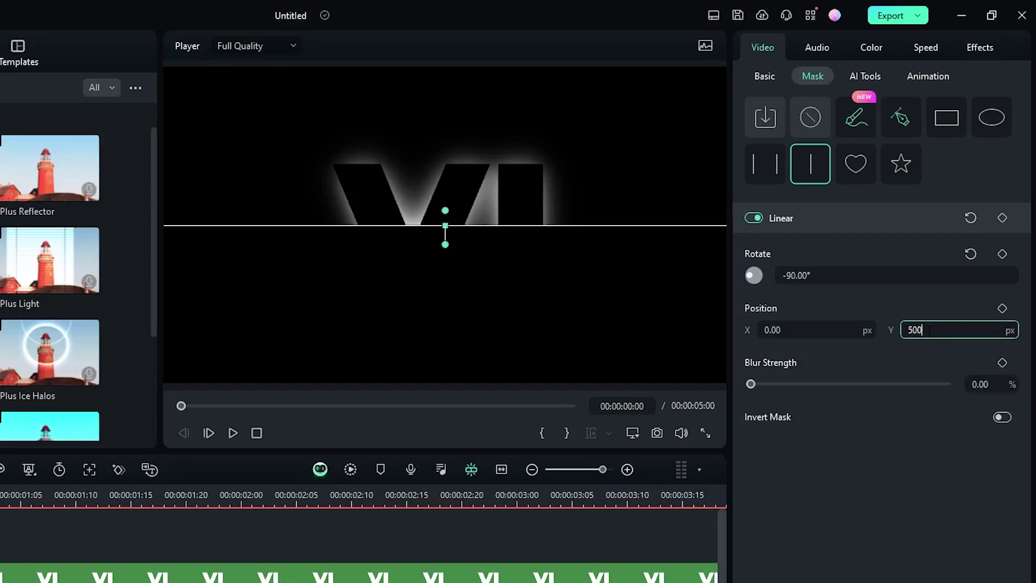
key("Return")
left_click(1003, 308)
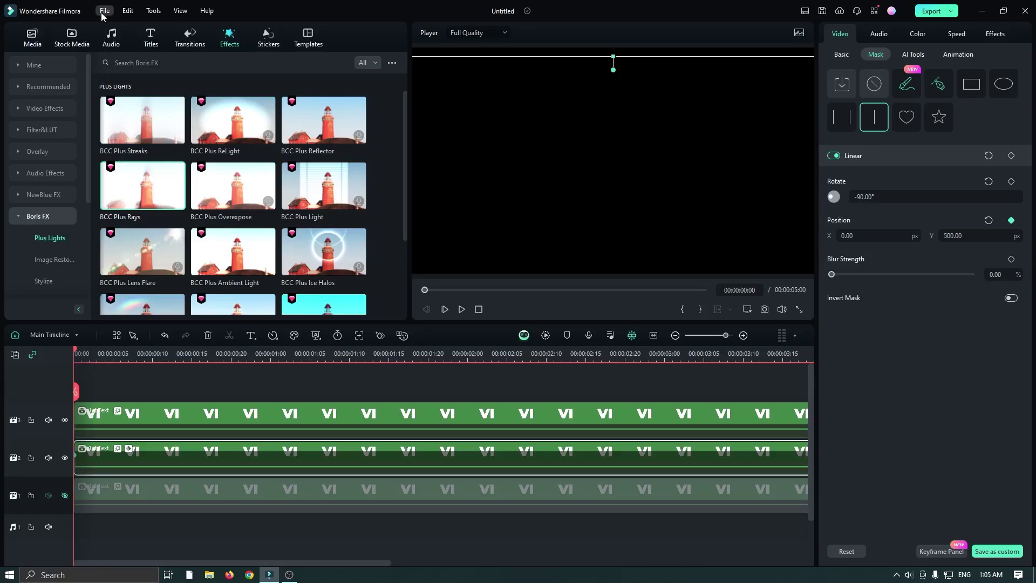
Set the project frame rate to 60 fps in Project Settings
left_click(103, 11)
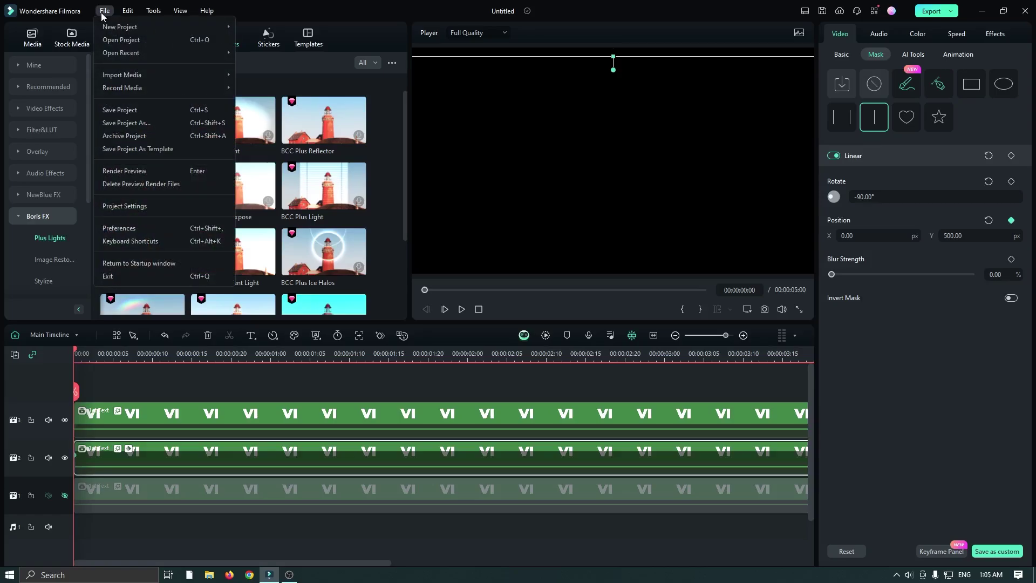
left_click(126, 206)
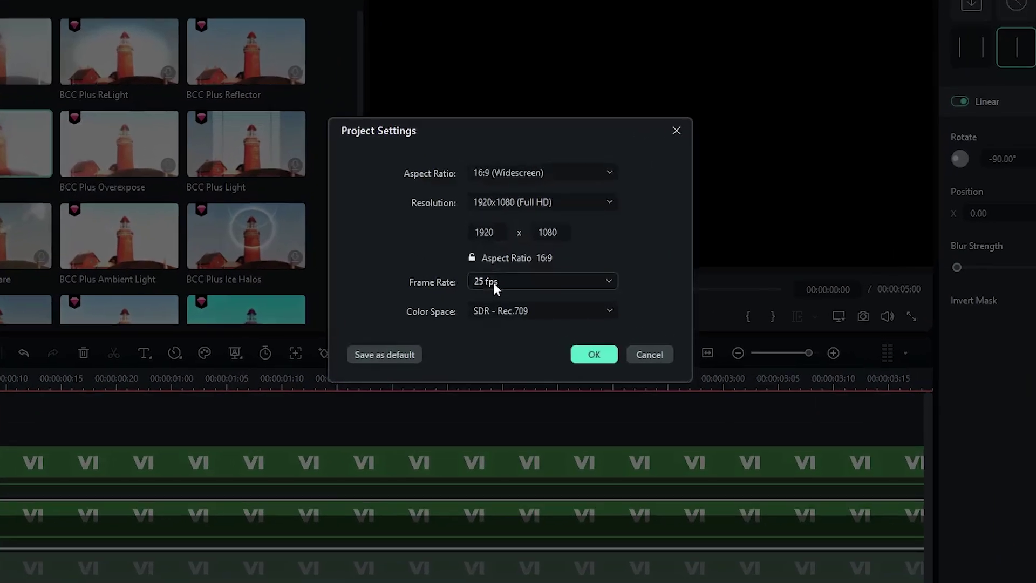
left_click(493, 283)
left_click(510, 478)
left_click(594, 355)
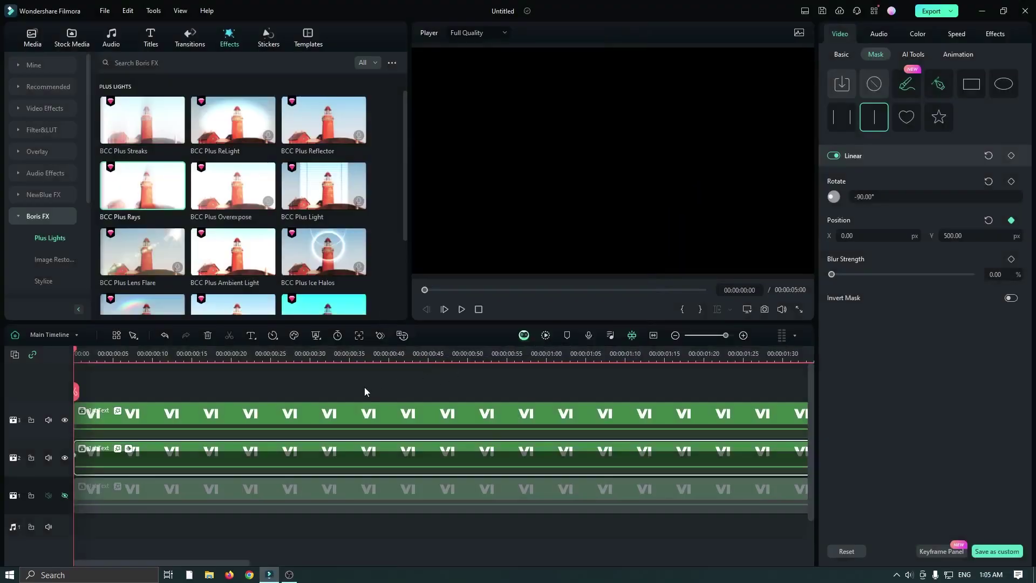
At 00:00:02:00, keyframe the glowing VI mask's Y position to -500
scroll(507, 357, "down", 3)
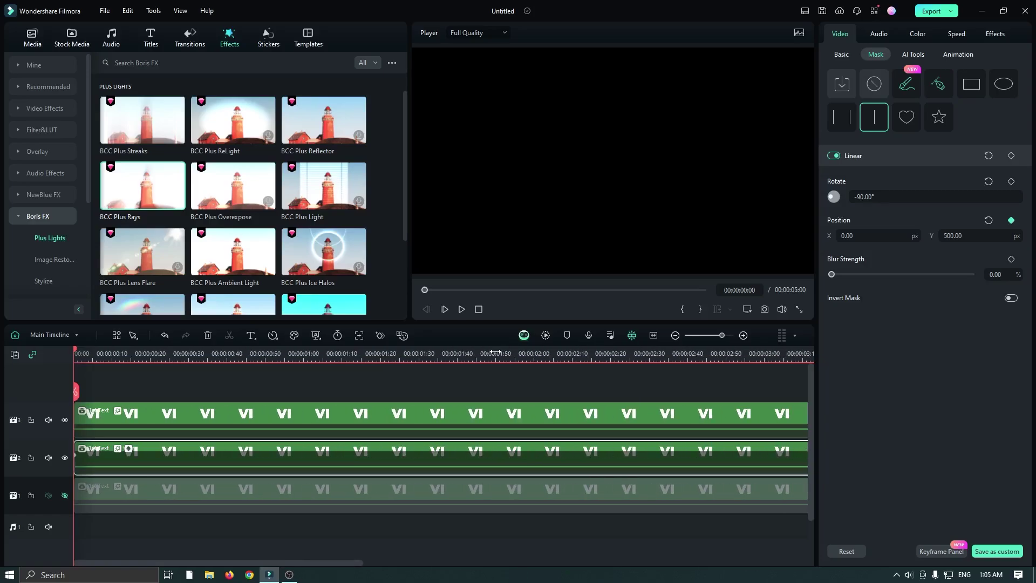
left_click(534, 354)
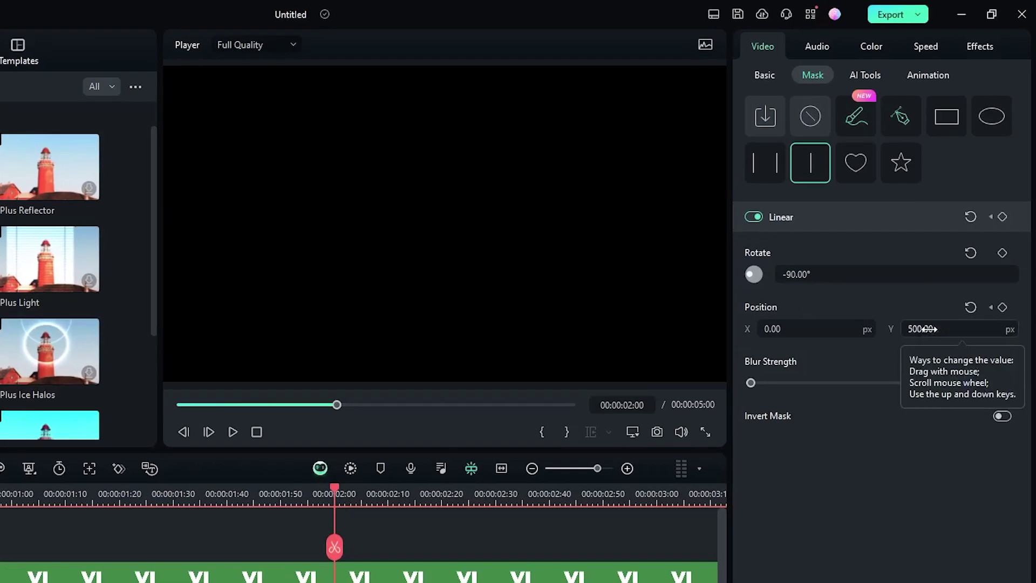
left_click(956, 235)
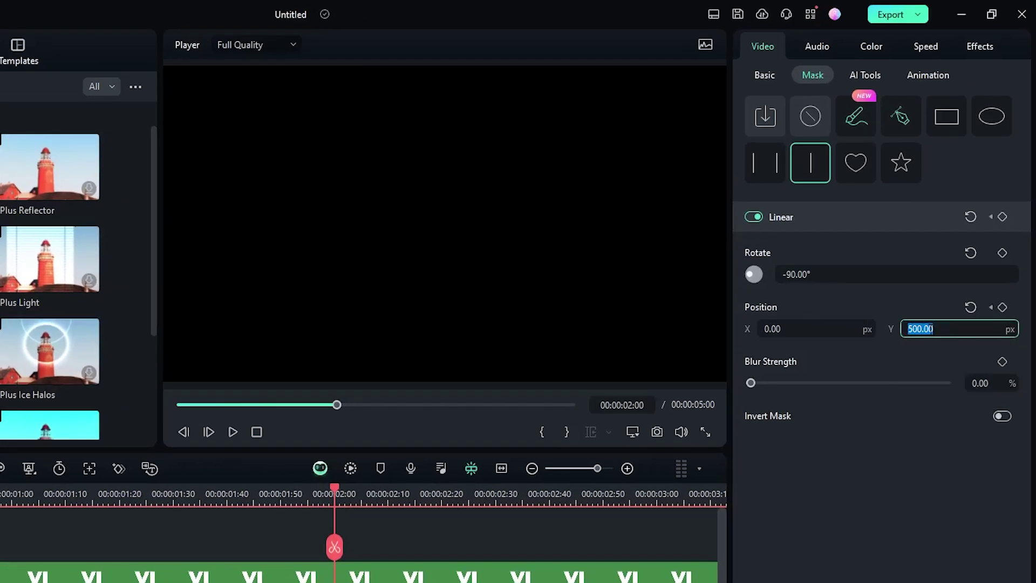
type("-500")
key("Return")
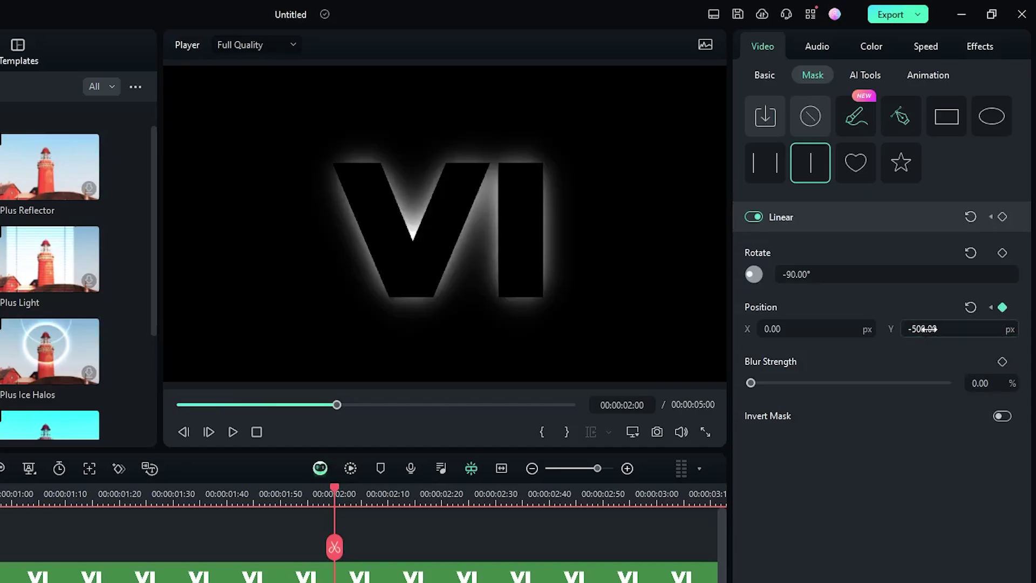
Set the mask blur strength to 30 and rewind the preview to the start
left_click(980, 383)
type("30")
key("Return")
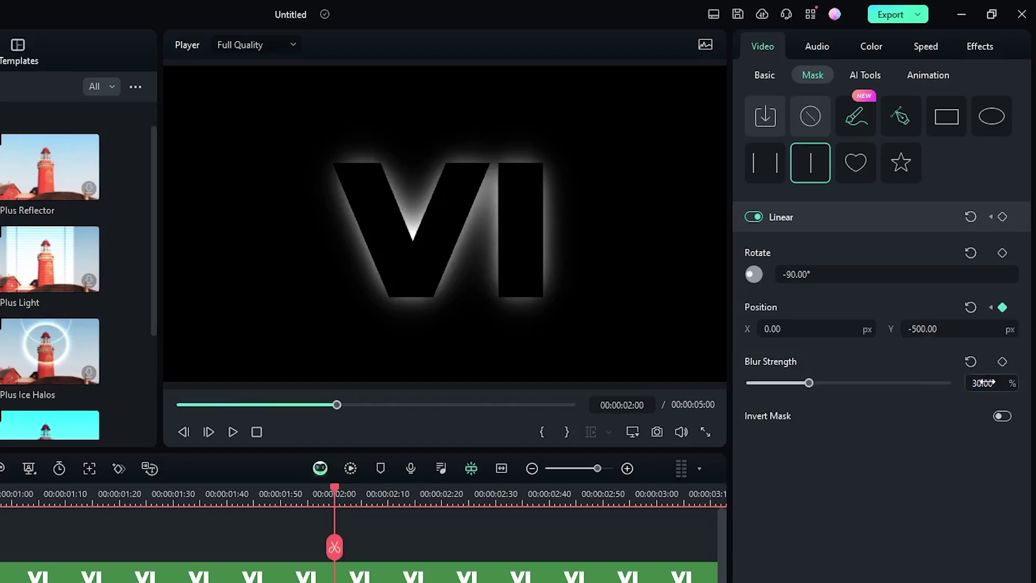
left_click_drag(277, 407, 232, 419)
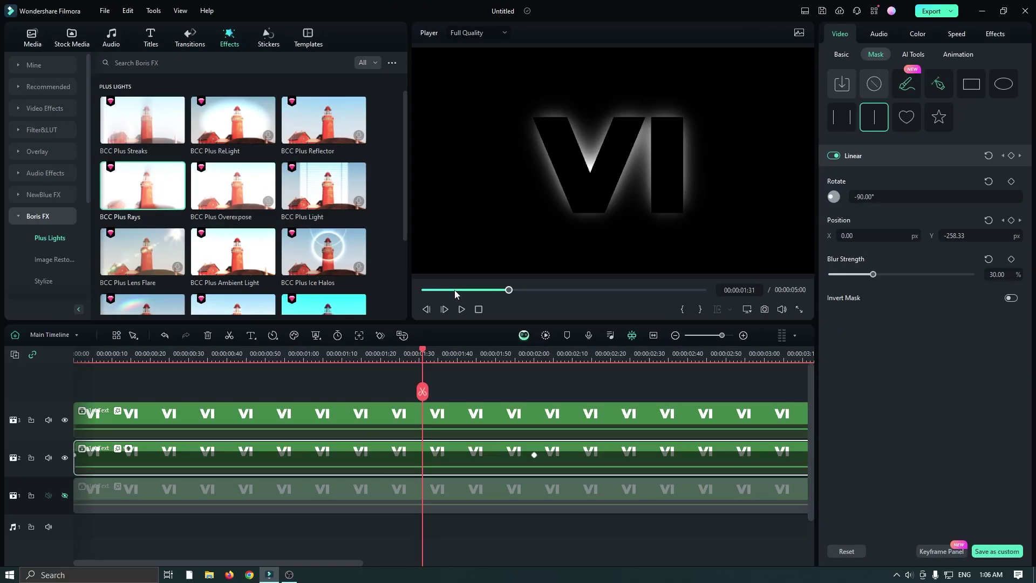
left_click(0, 582)
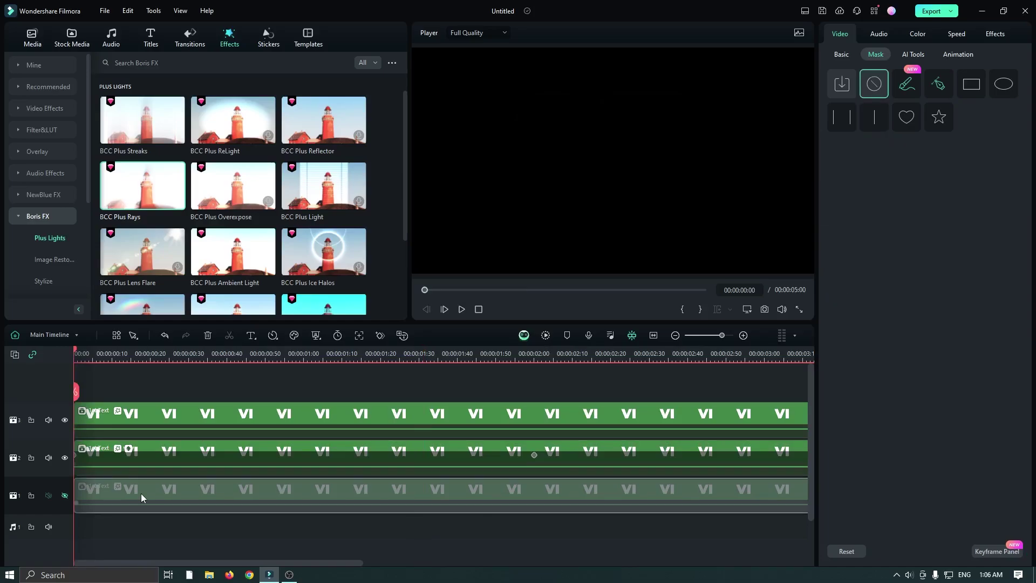
Unhide track 1 and give its VI a Linear mask rotated -90 with a Y 500 start keyframe
left_click(65, 496)
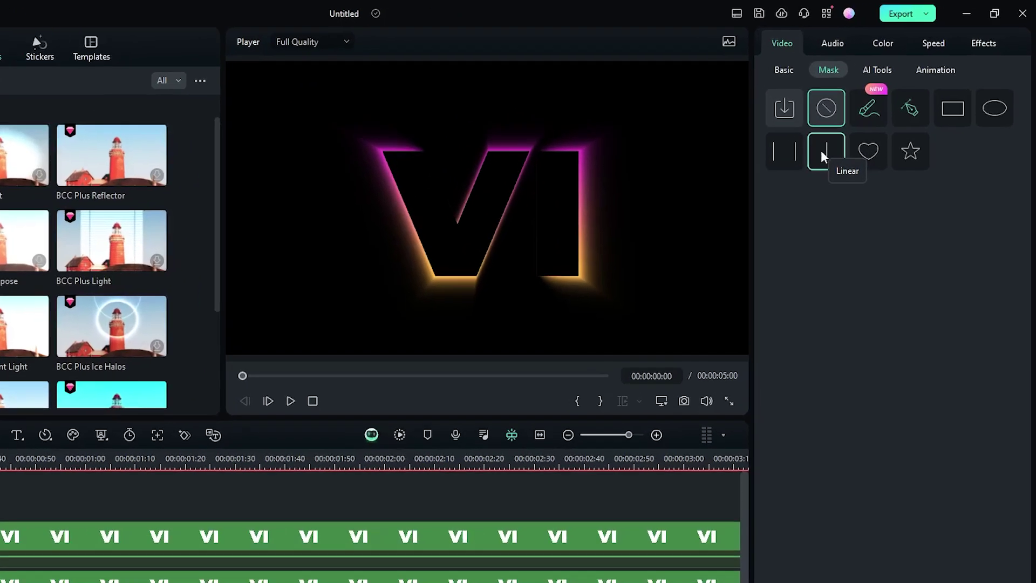
left_click(872, 119)
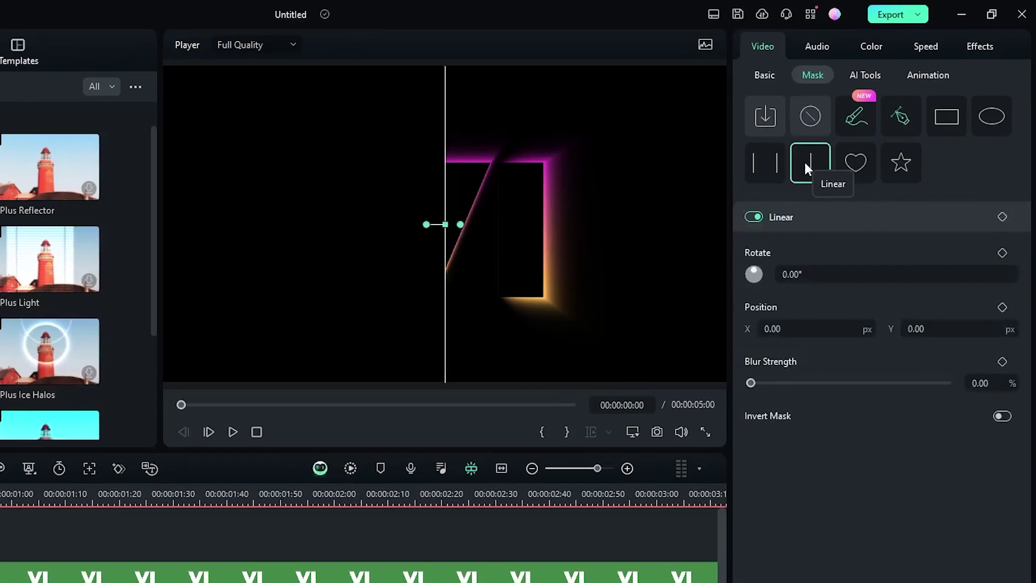
left_click(804, 267)
type("-90")
key("Return")
left_click(959, 329)
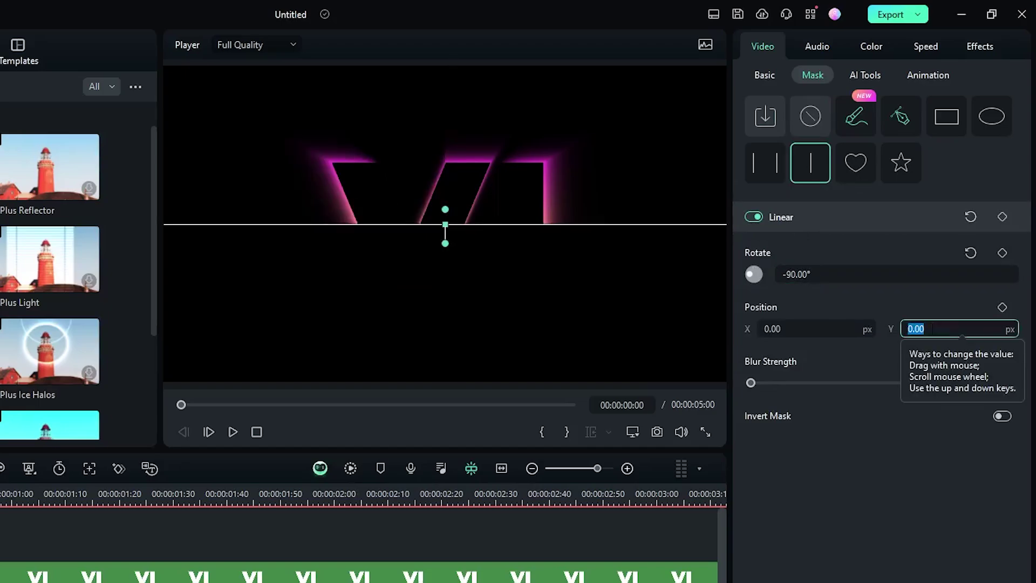
type("5")
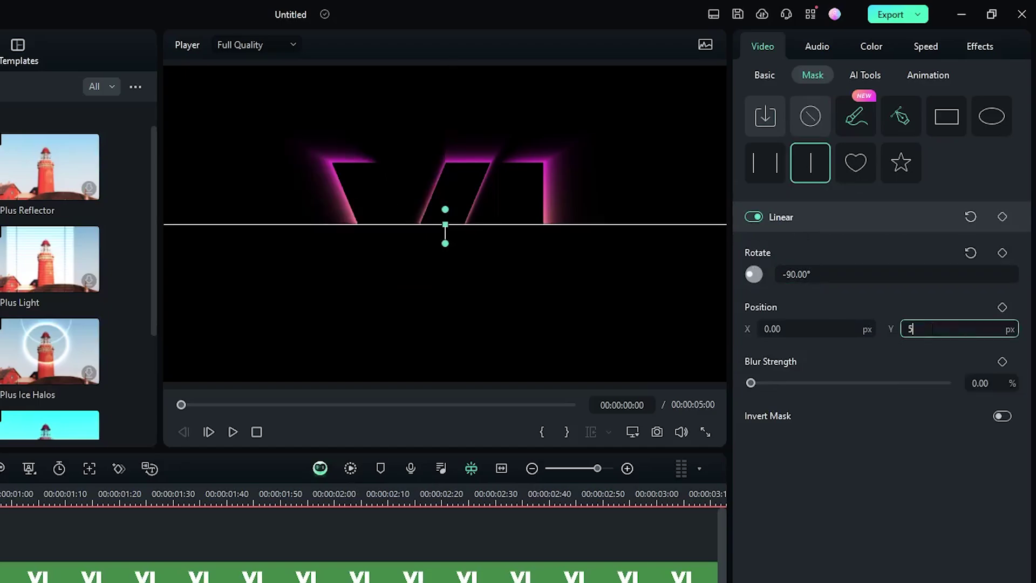
type("00")
key("Return")
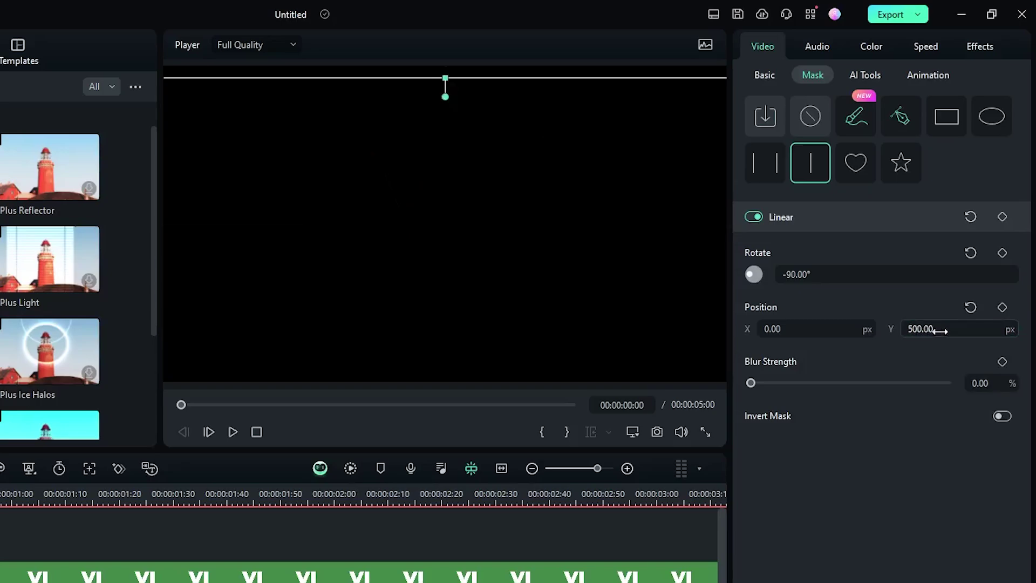
left_click(1003, 308)
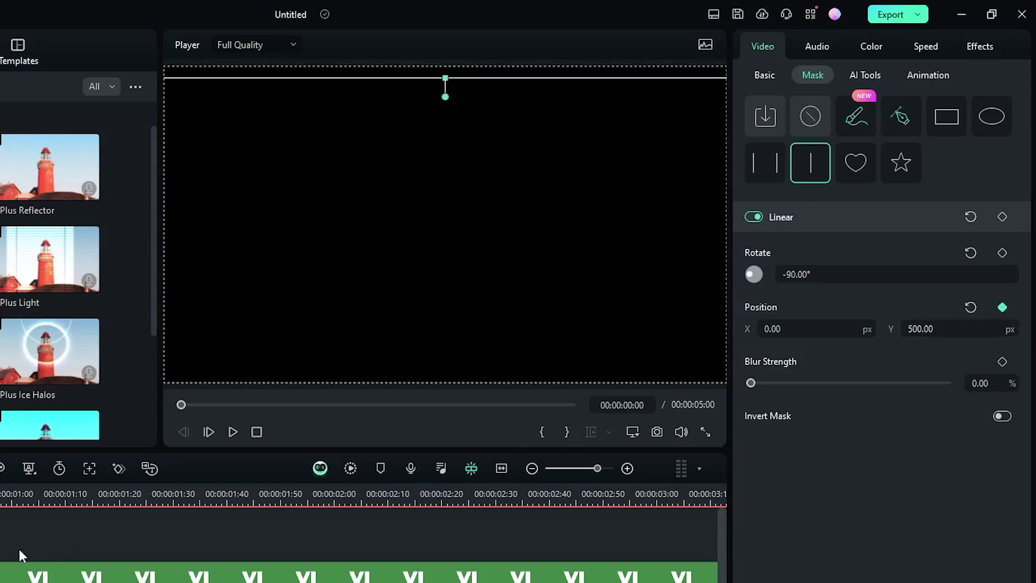
At 2:10 keyframe the mask Y to -500, set blur to 30, and render the preview
left_click(339, 494)
left_click_drag(339, 493, 388, 491)
left_click(938, 328)
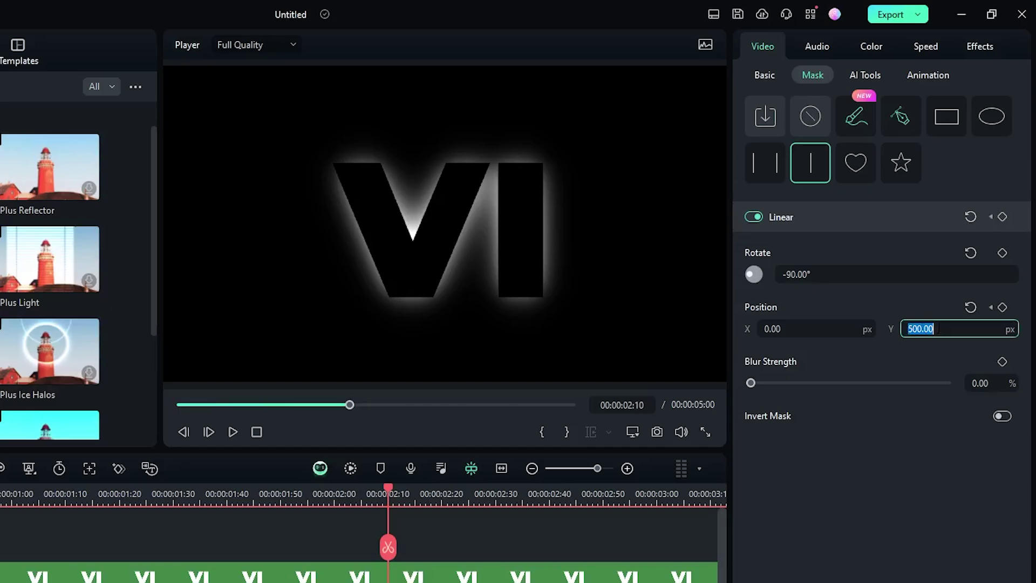
type("-500")
key("Return")
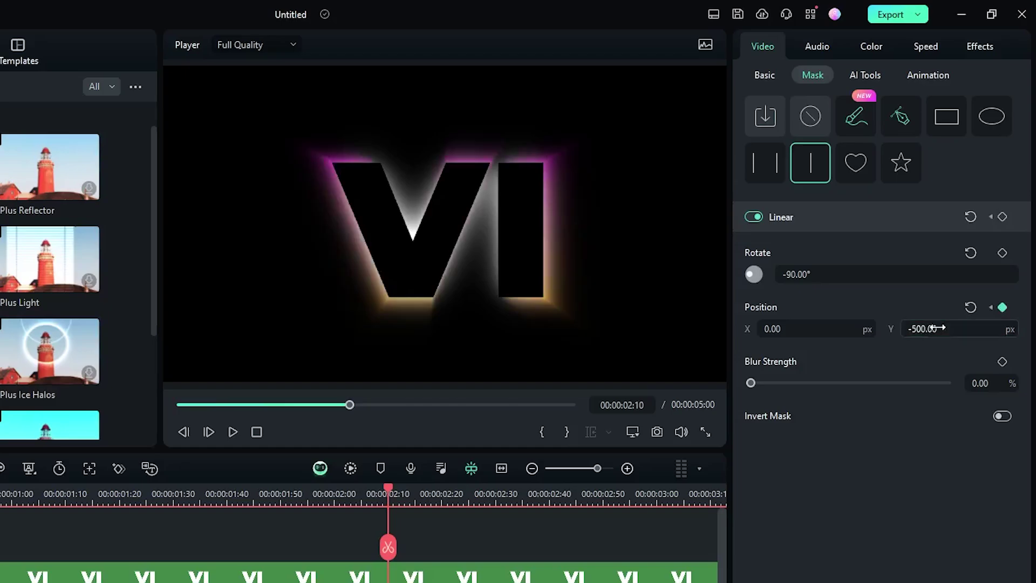
left_click(980, 383)
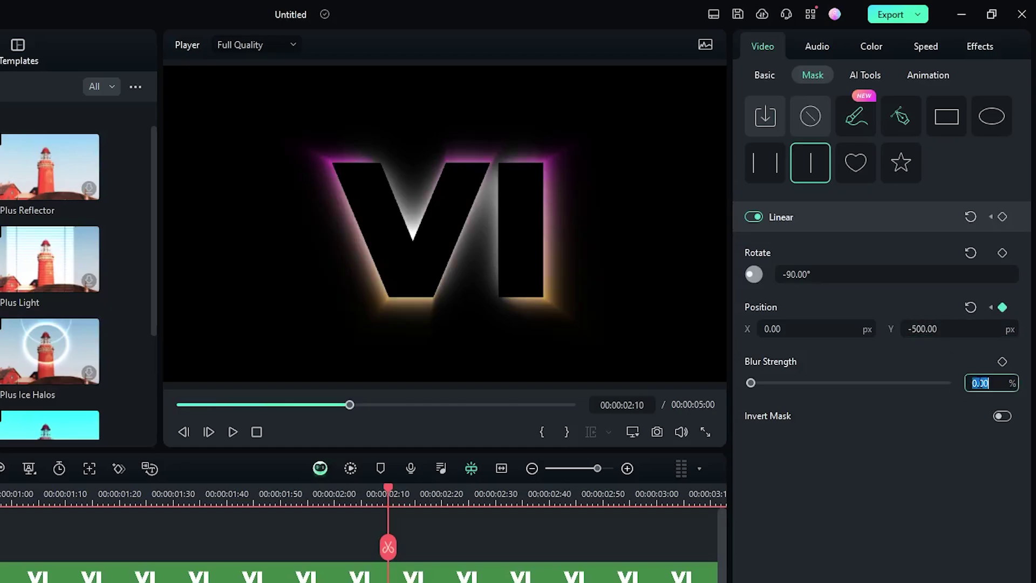
type("30")
key("Return")
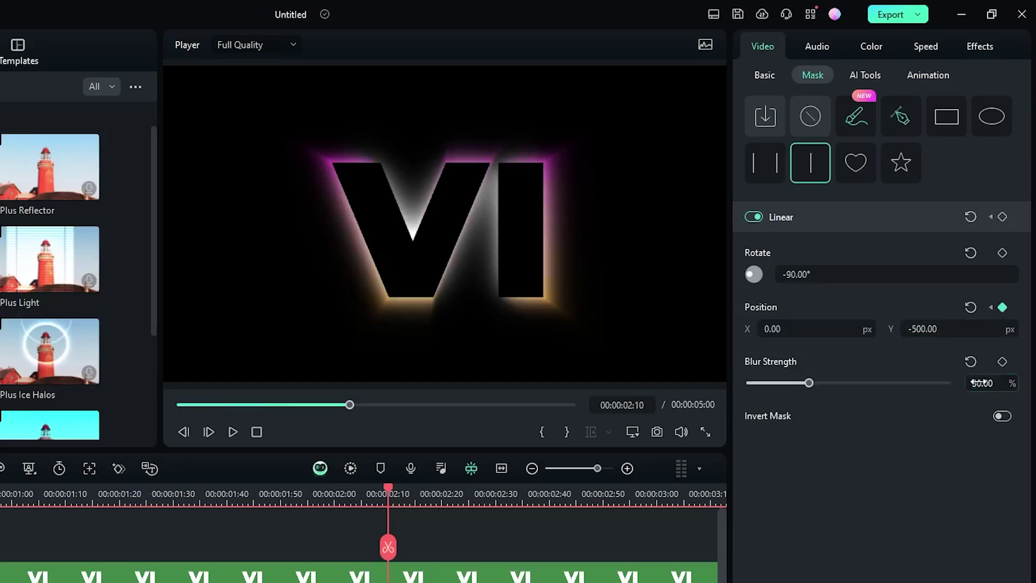
left_click(350, 468)
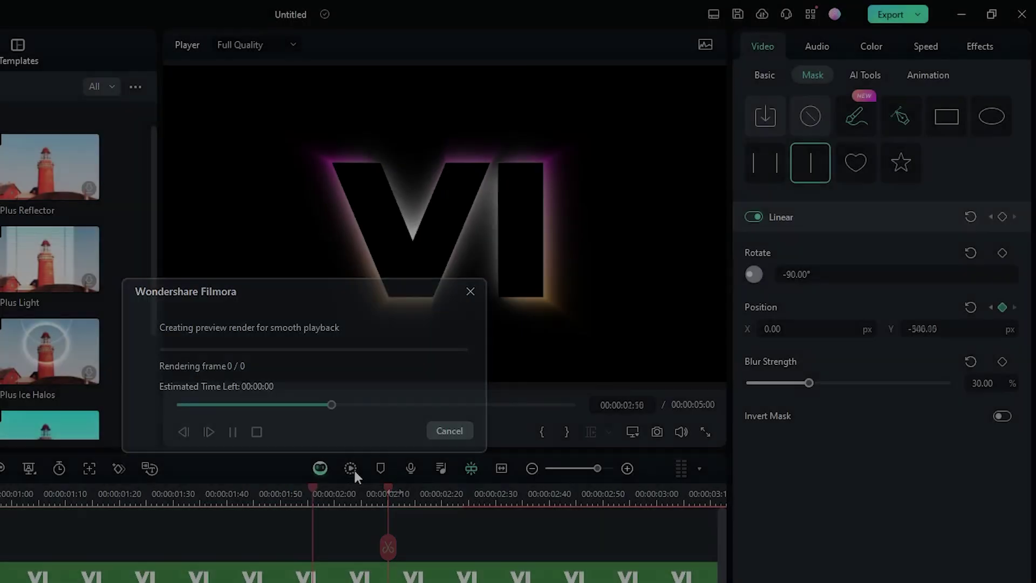
key("space")
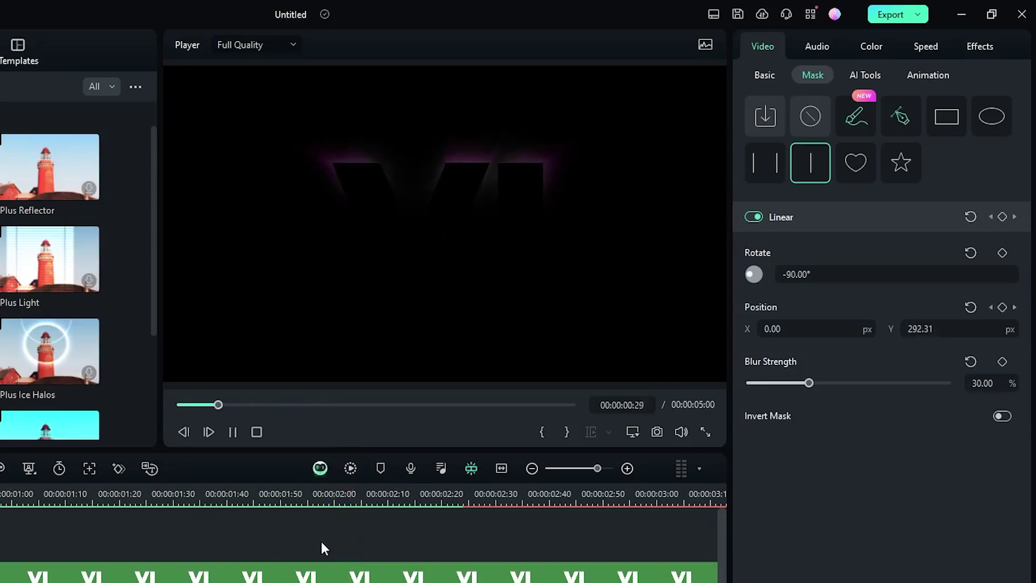
key("space")
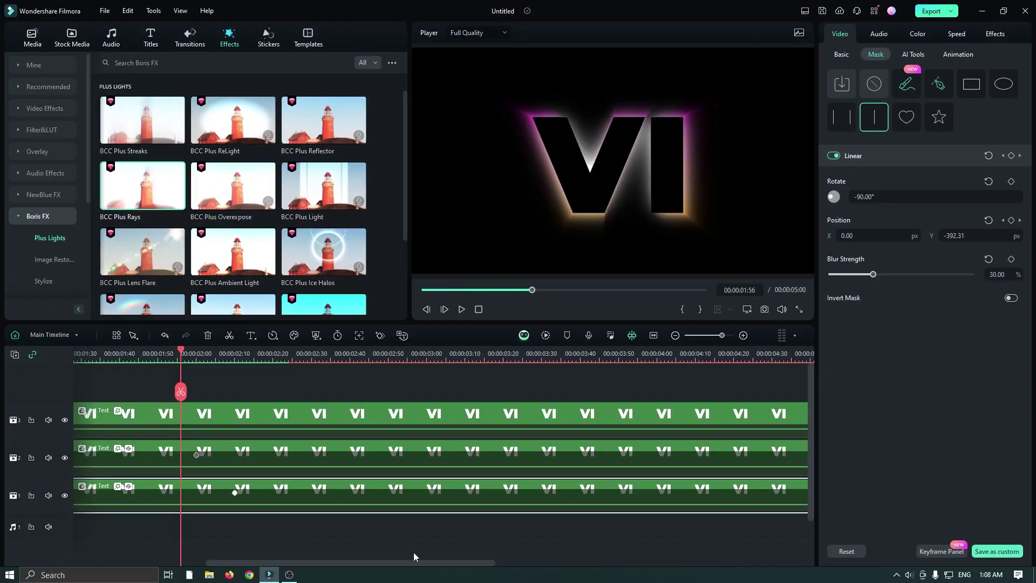
Keyframe the top VI layer's Opacity at 100 at 3:00, fading to 0 at 3:30
left_click(427, 354)
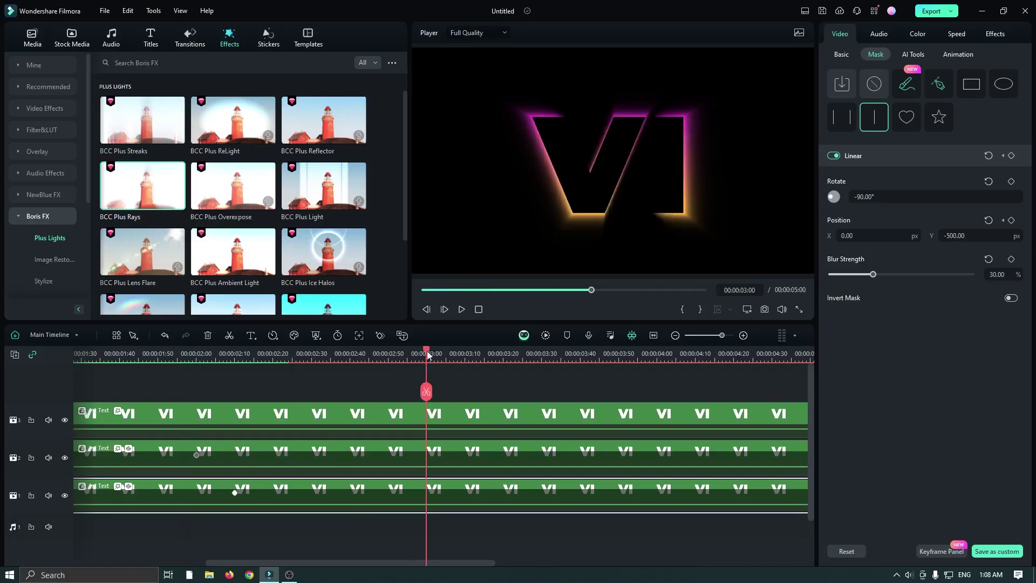
left_click(436, 417)
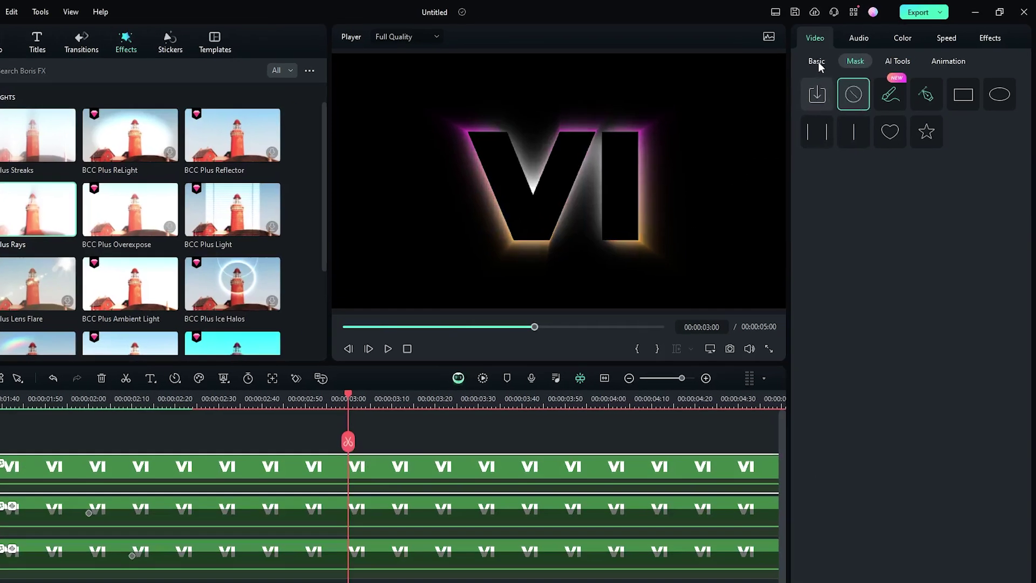
left_click(842, 54)
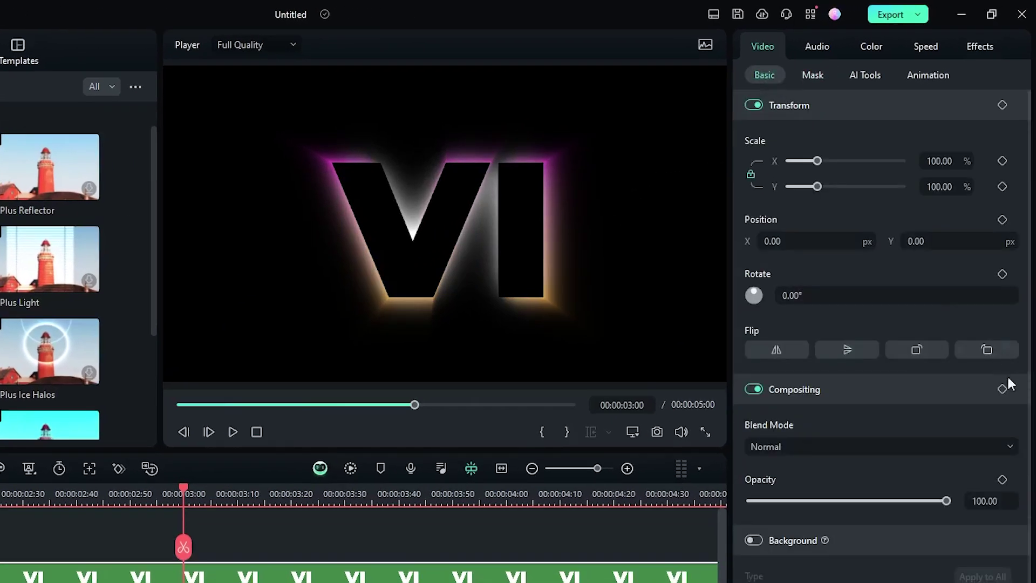
left_click(1002, 478)
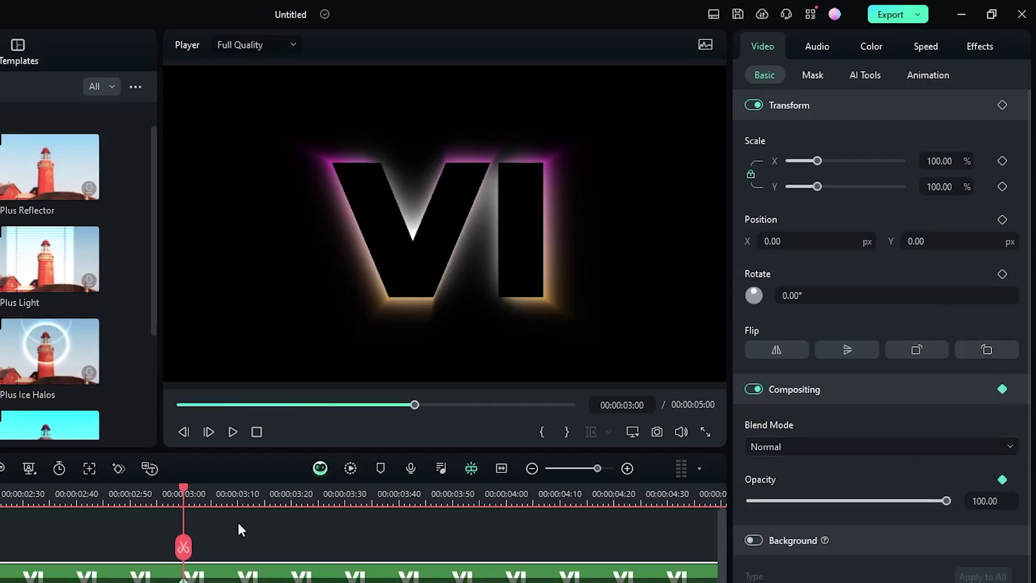
left_click_drag(185, 487, 342, 498)
left_click(769, 501)
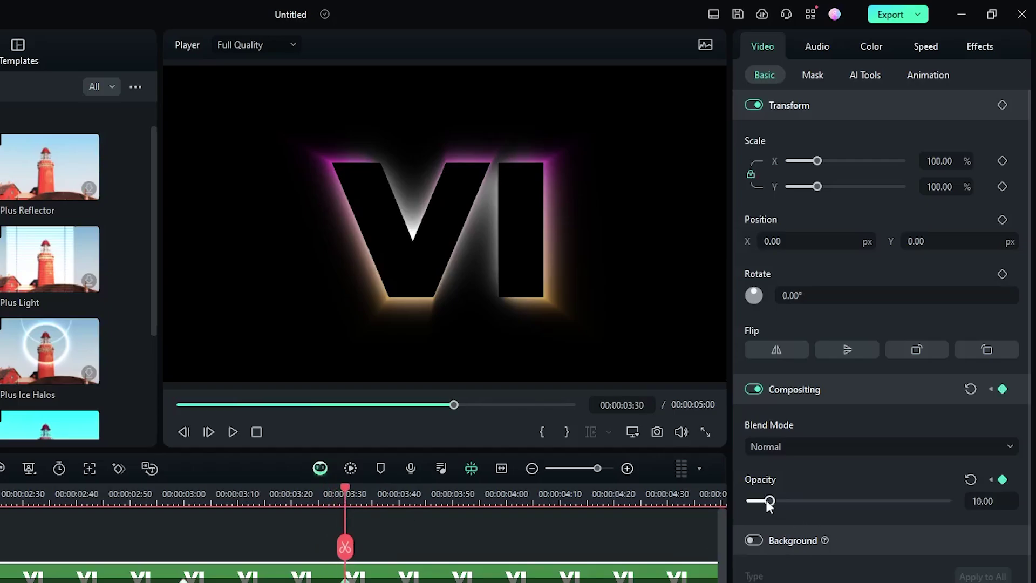
left_click_drag(767, 502, 742, 503)
Give the second VI layer the same Opacity fade, 100 at 3:00 to 0 at 3:30
left_click(183, 494)
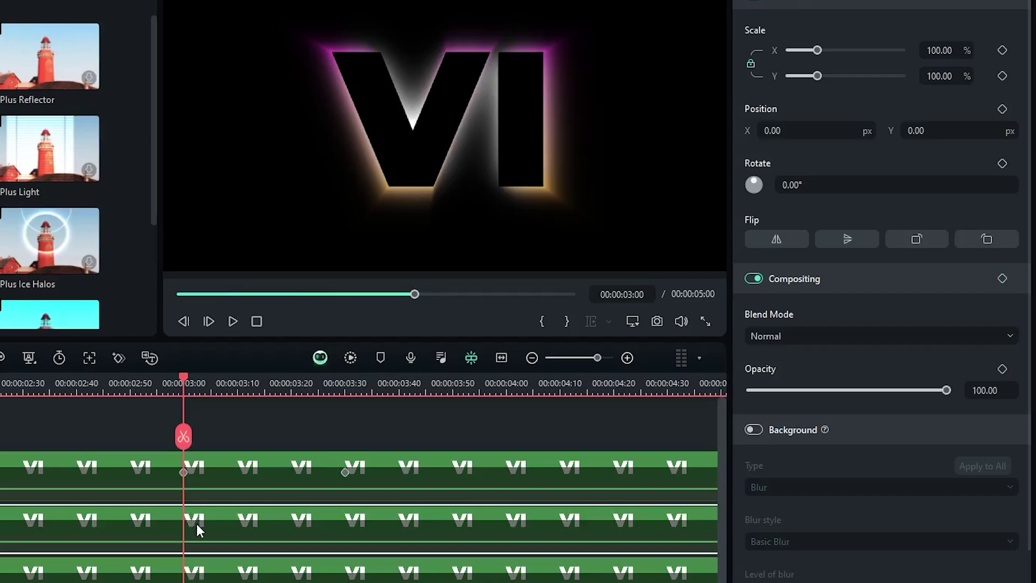
left_click(1002, 369)
left_click(343, 384)
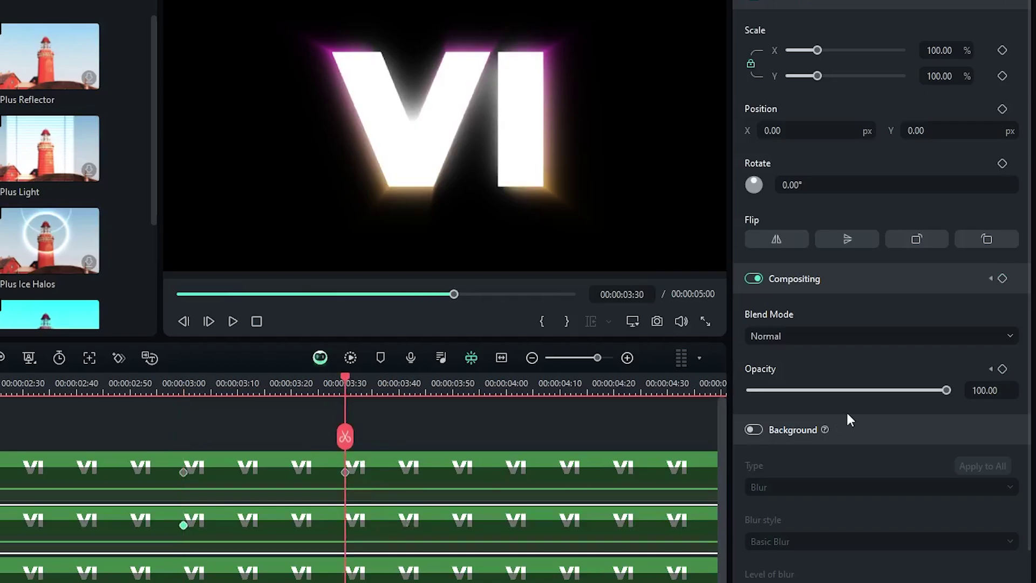
left_click_drag(783, 391, 742, 391)
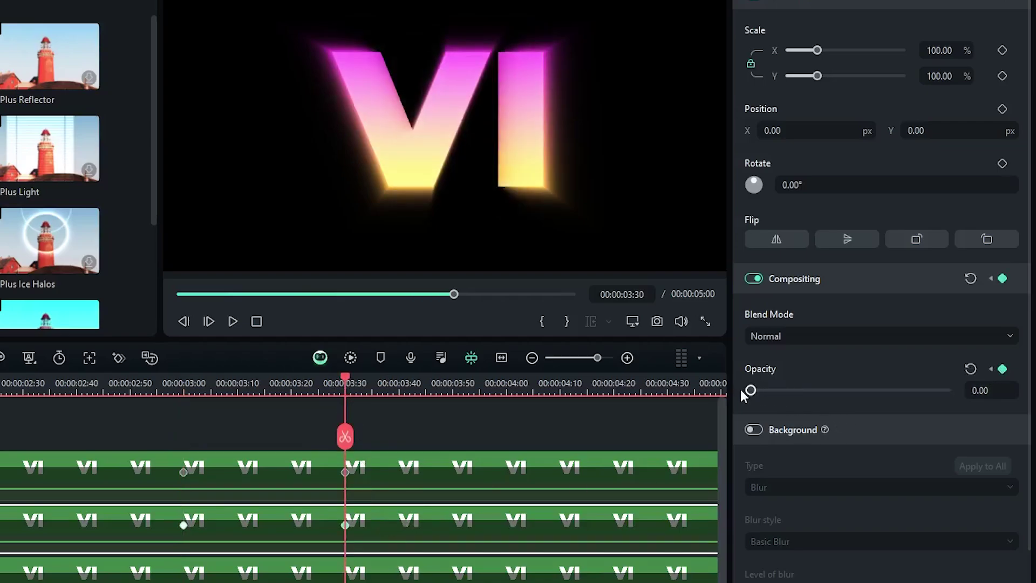
left_click(184, 384)
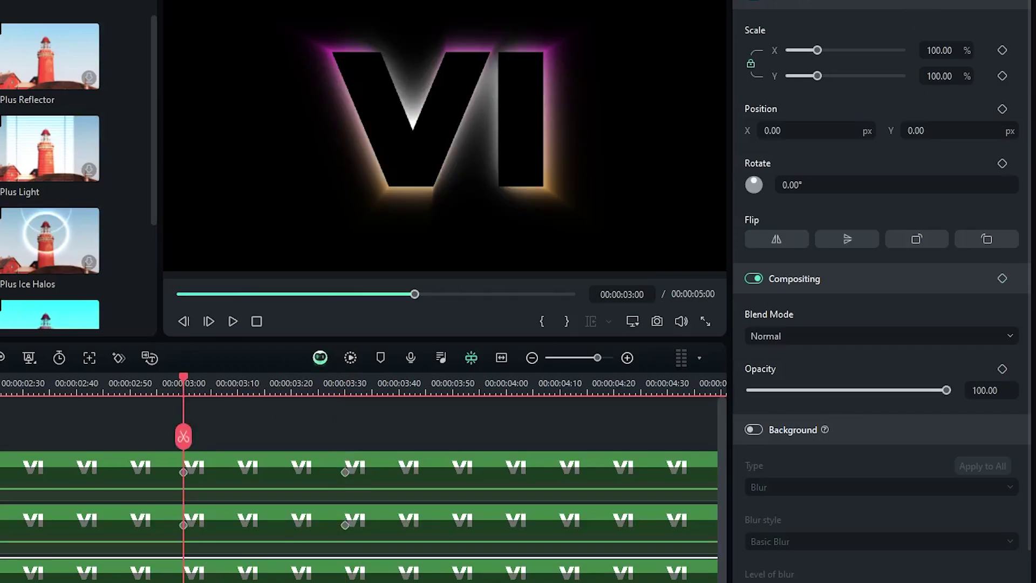
scroll(896, 245, "down", 10)
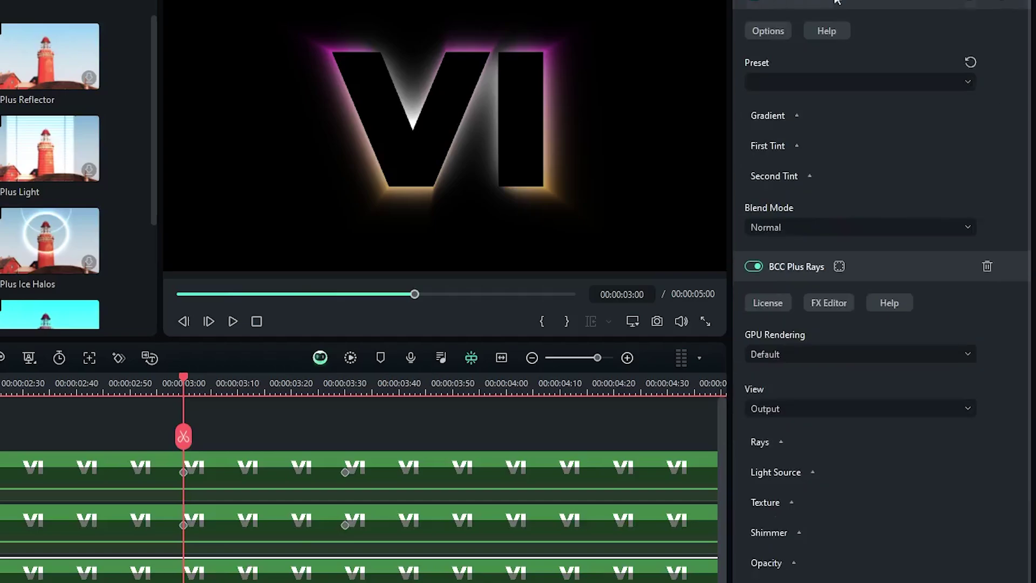
Keyframe the bottom VI layer's BCC Plus Rays Length from 37.90 down to 0 at 3:30
left_click(781, 442)
scroll(903, 390, "down", 3)
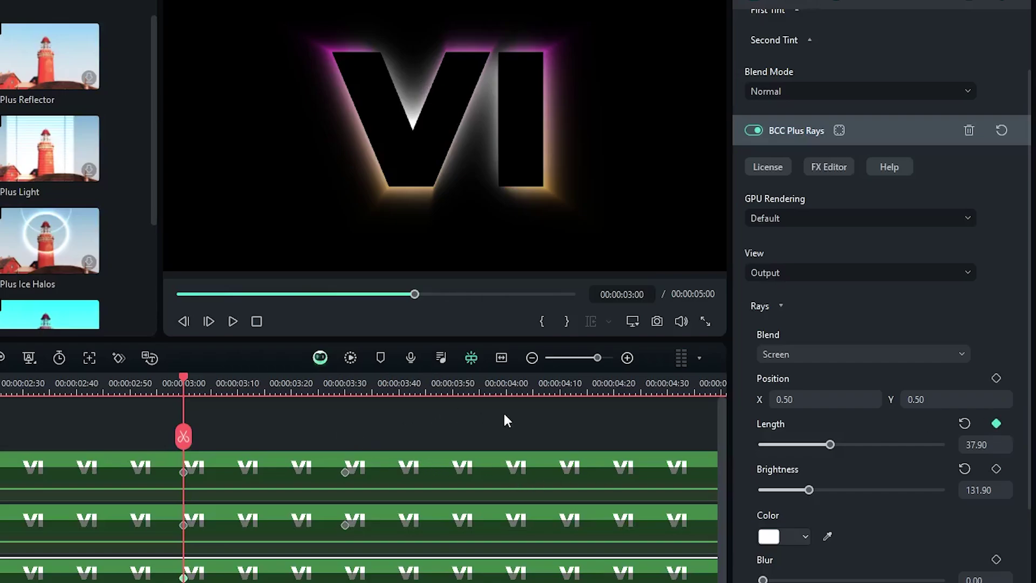
left_click(346, 384)
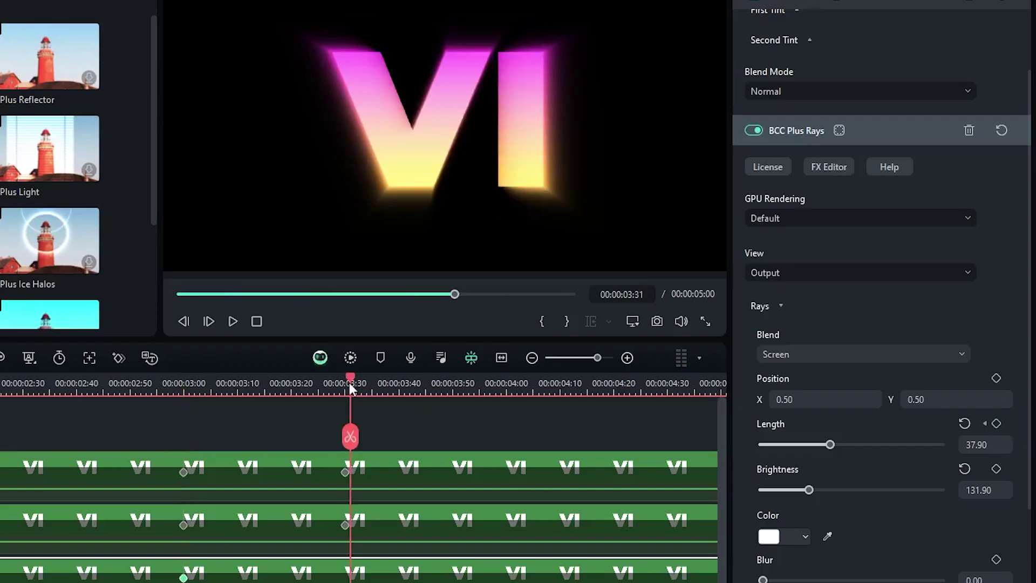
left_click_drag(830, 445, 752, 442)
left_click(351, 359)
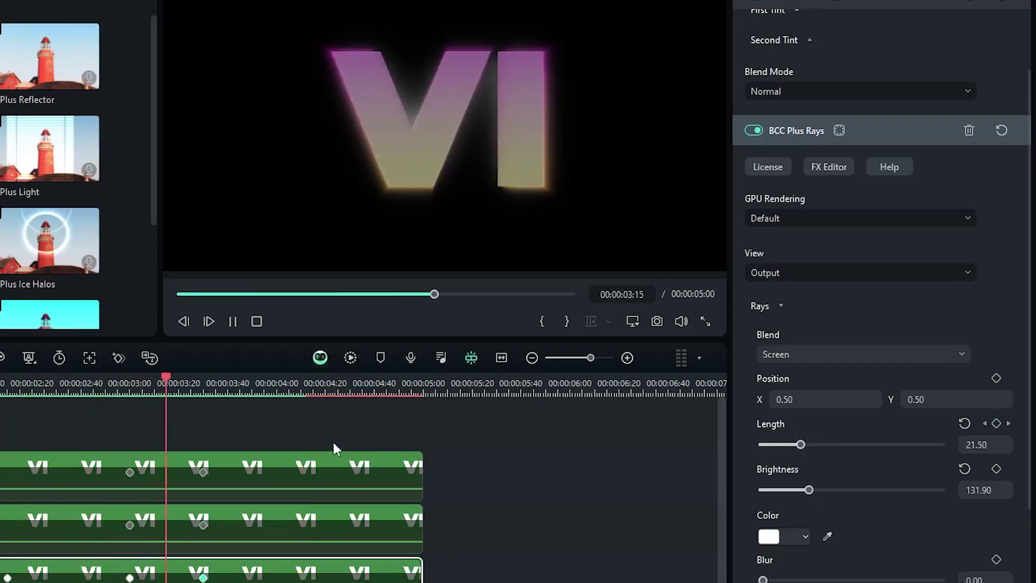
key("space")
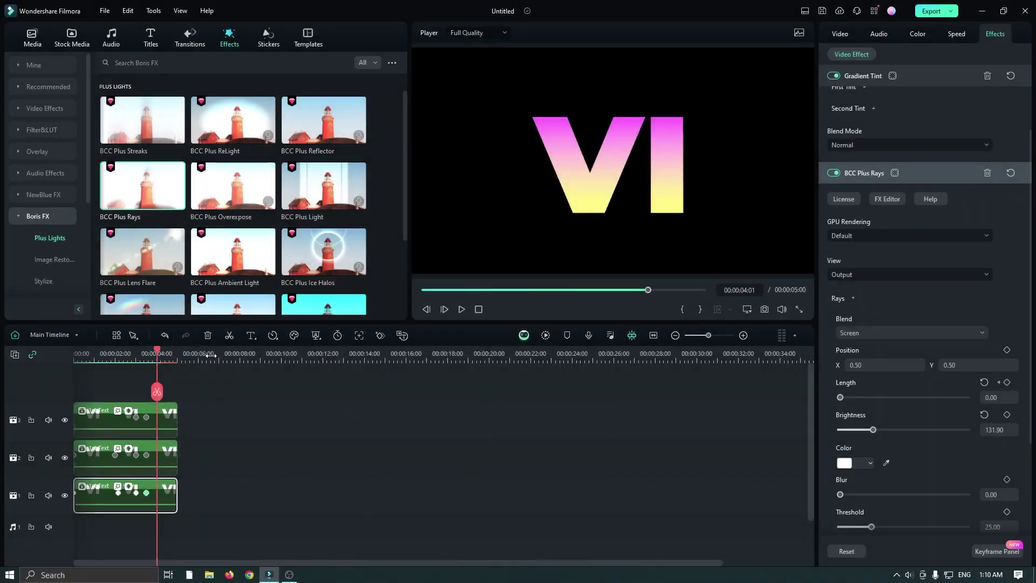
Place the Default Title from the title library after the VI clips, at 7:00
left_click_drag(211, 356, 249, 353)
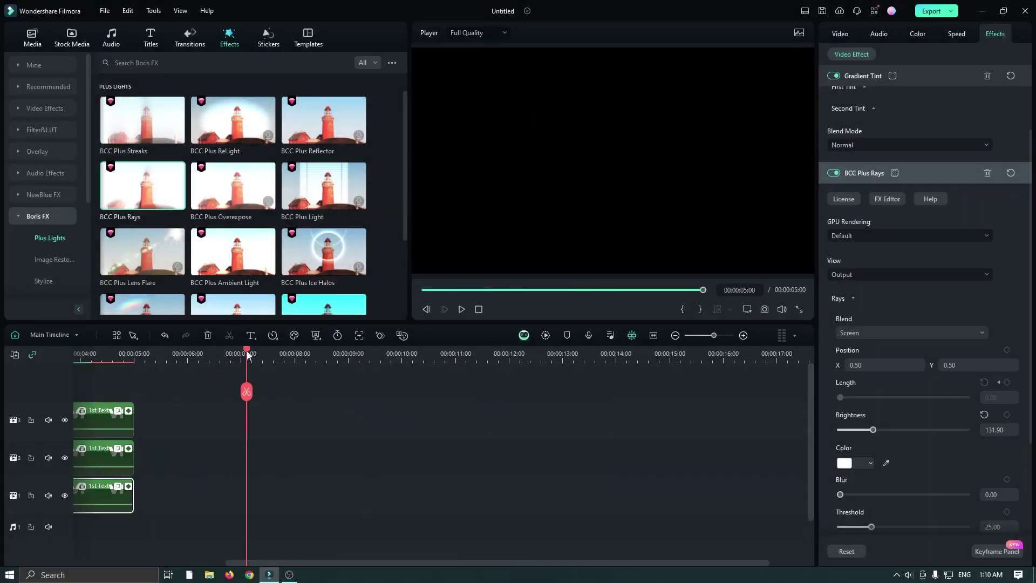
left_click(151, 40)
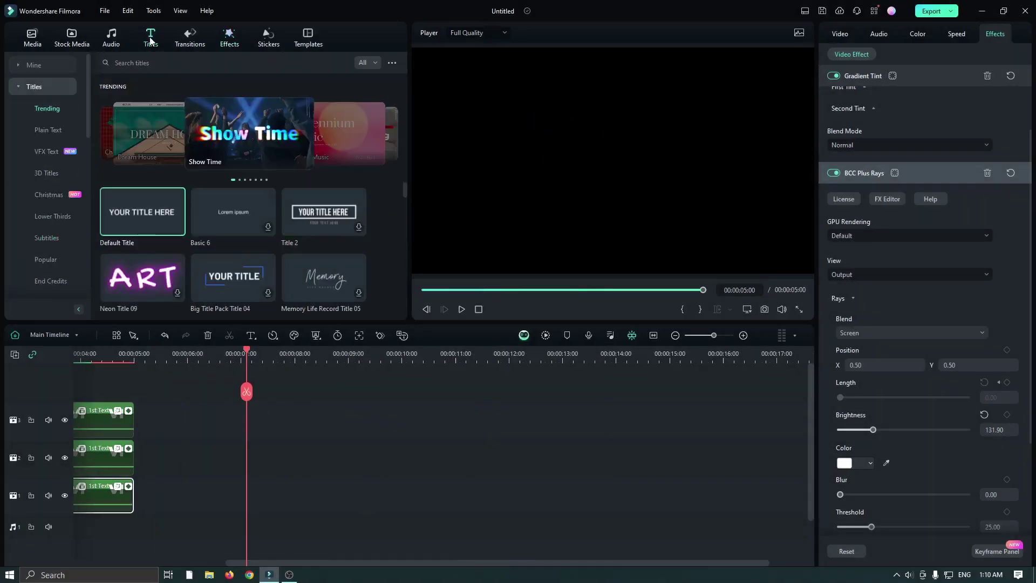
left_click_drag(143, 213, 275, 495)
Apply the Pricedown font to the placeholder title text
left_click(914, 106)
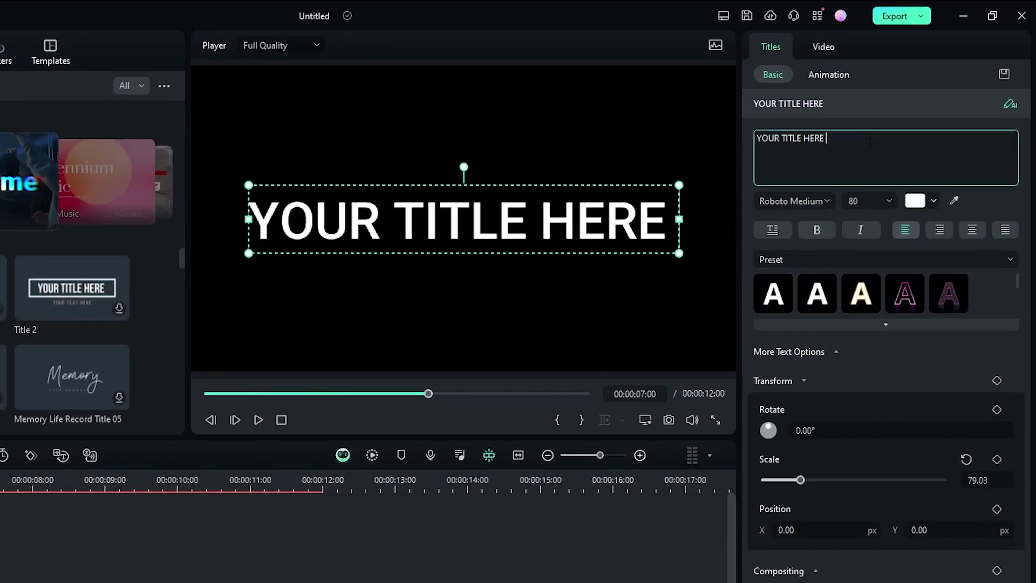
key("ctrl+a")
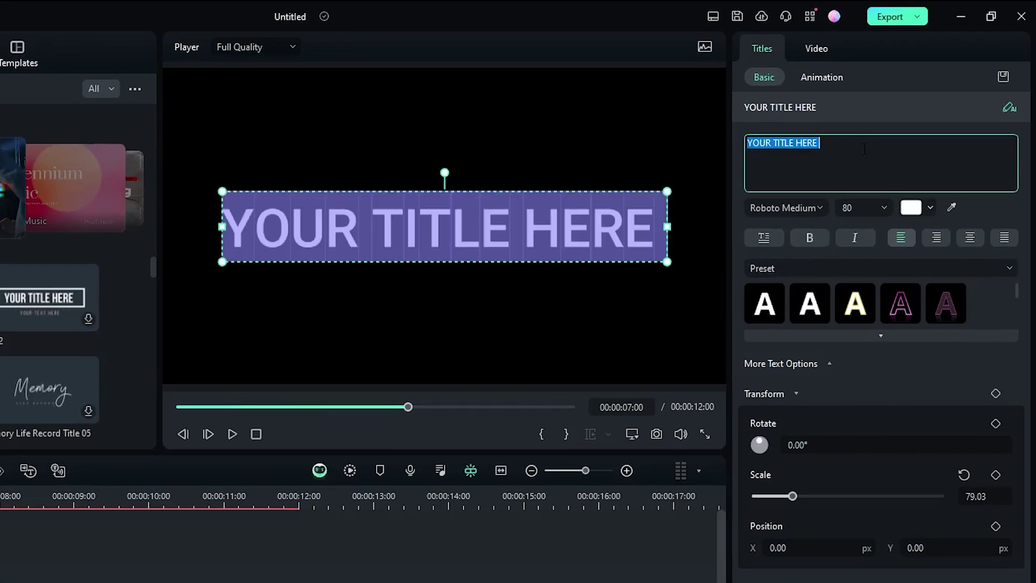
left_click(786, 209)
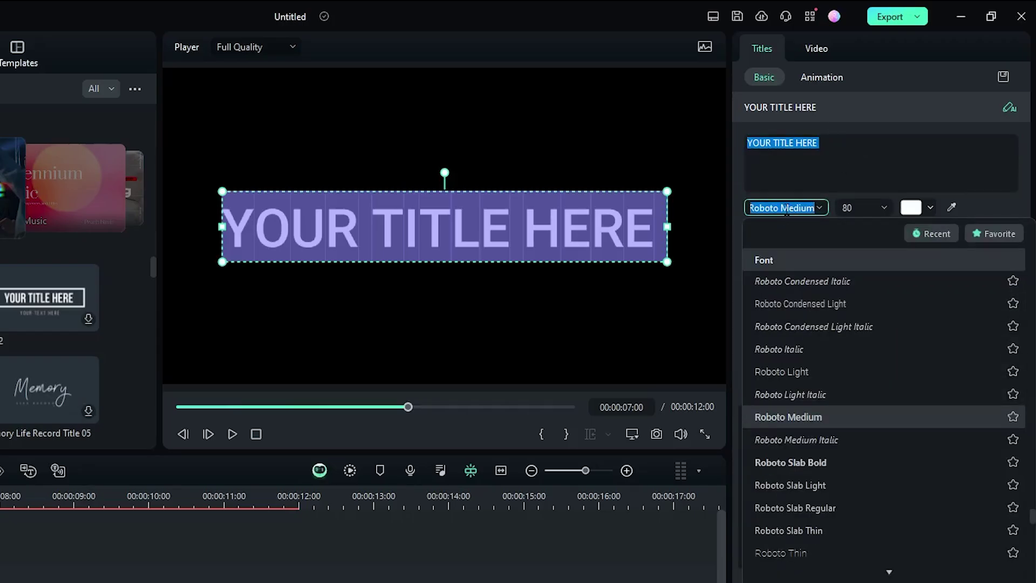
type("pr")
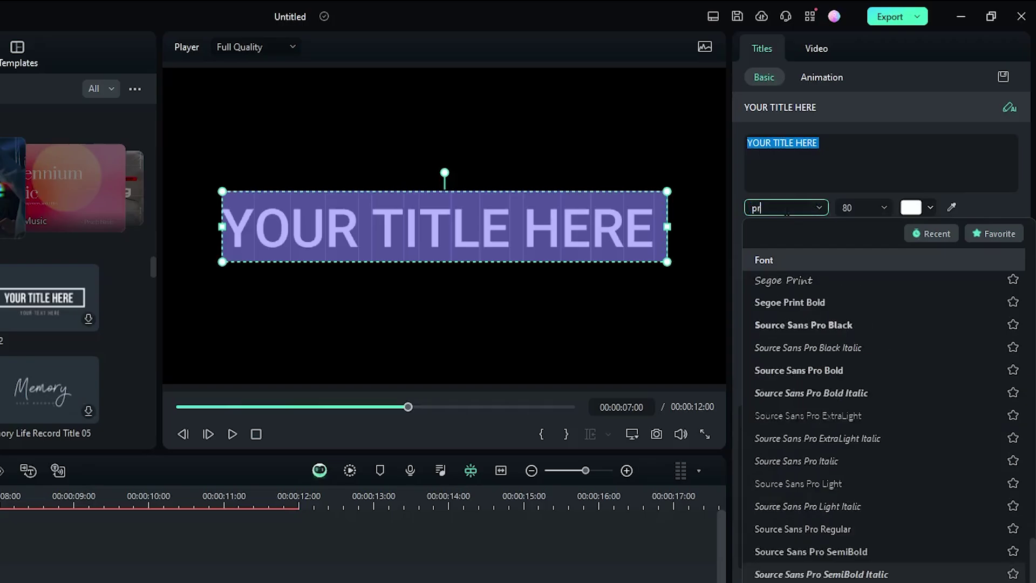
type("ic")
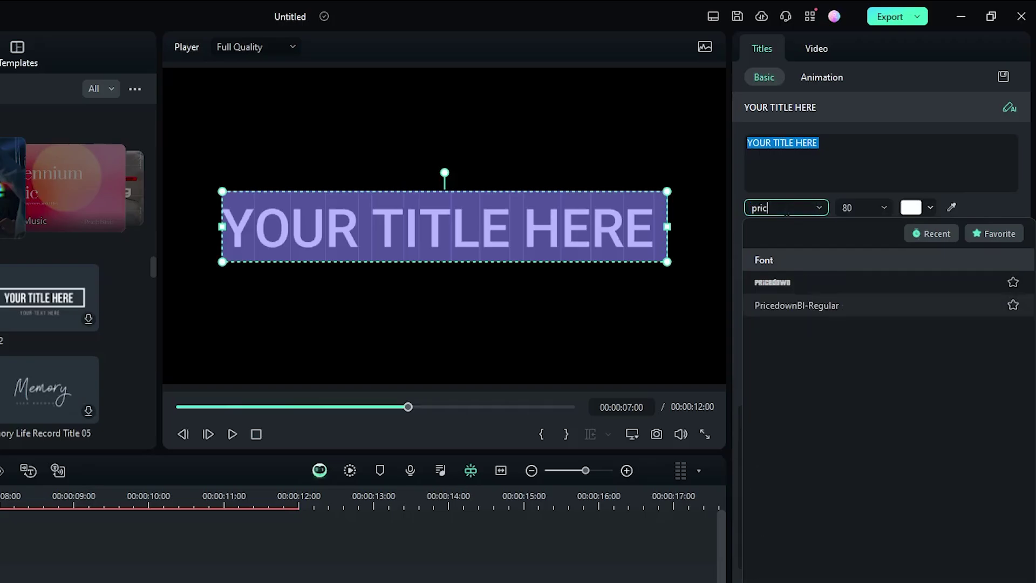
left_click(787, 280)
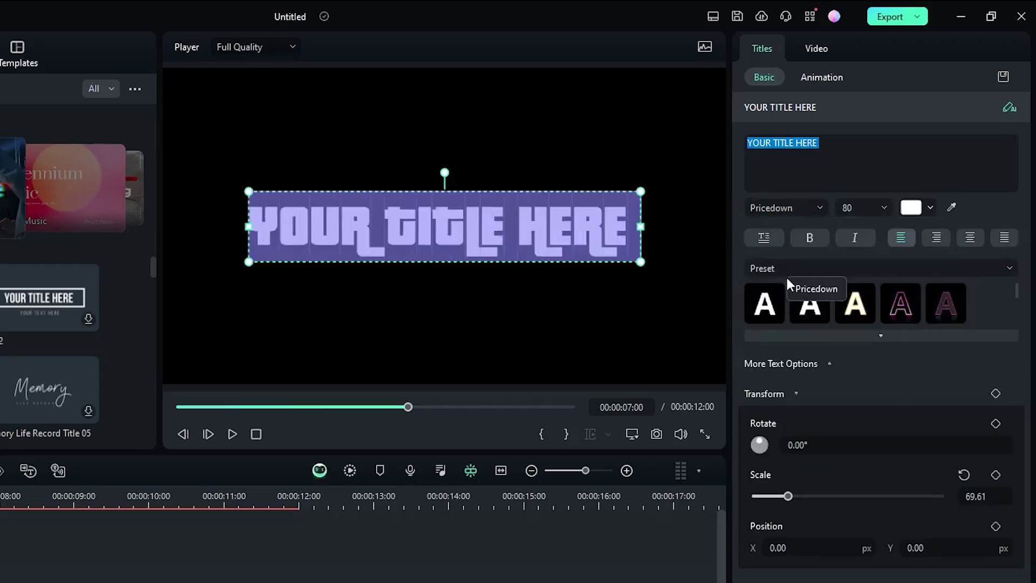
Replace the title wording with 'grand', 'theft' and 'auto' on three separate lines
left_click(845, 145)
key("ctrl+a")
type("grand")
key("Return")
type("theft")
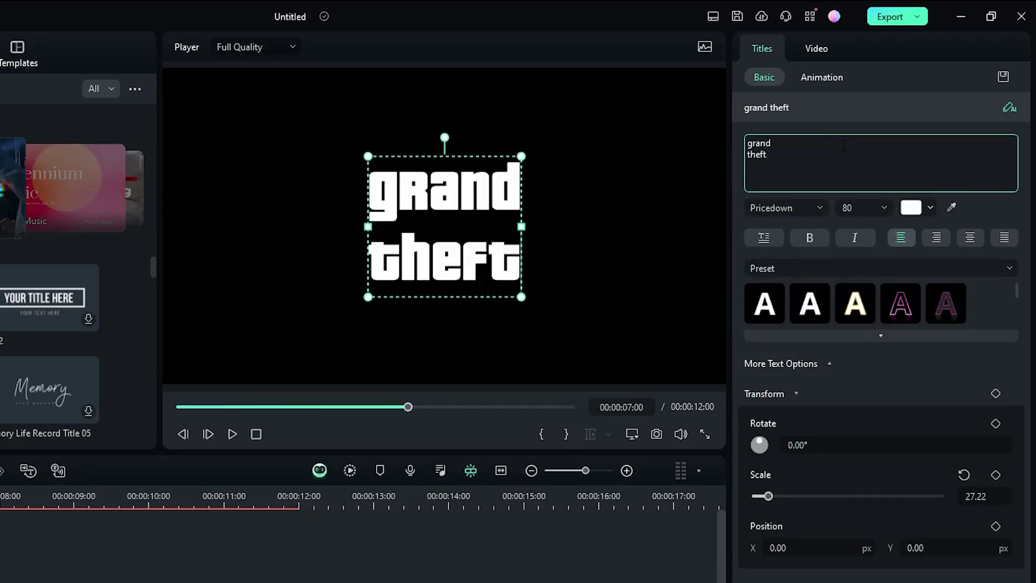
key("Return")
type("auto")
key("Up")
key("Home")
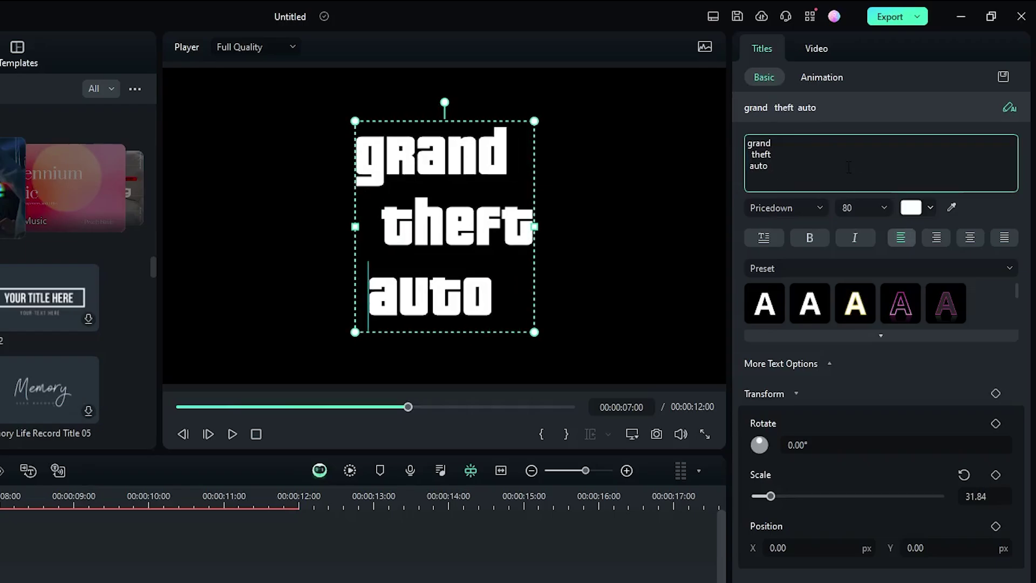
Lower the title's Line Height to -31 so the three lines sit tightly together
key("ctrl+a")
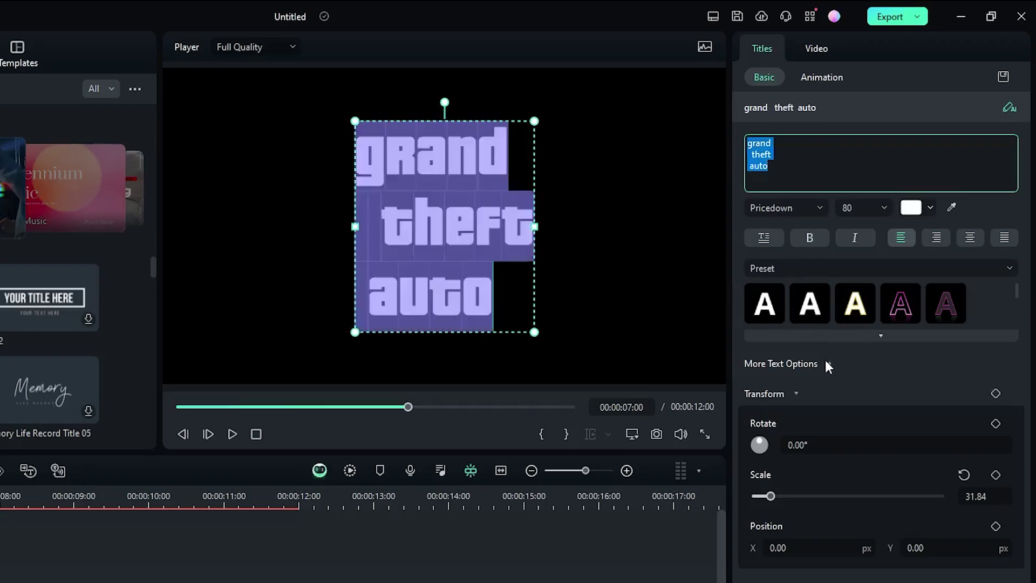
left_click(828, 363)
left_click_drag(791, 462, 754, 462)
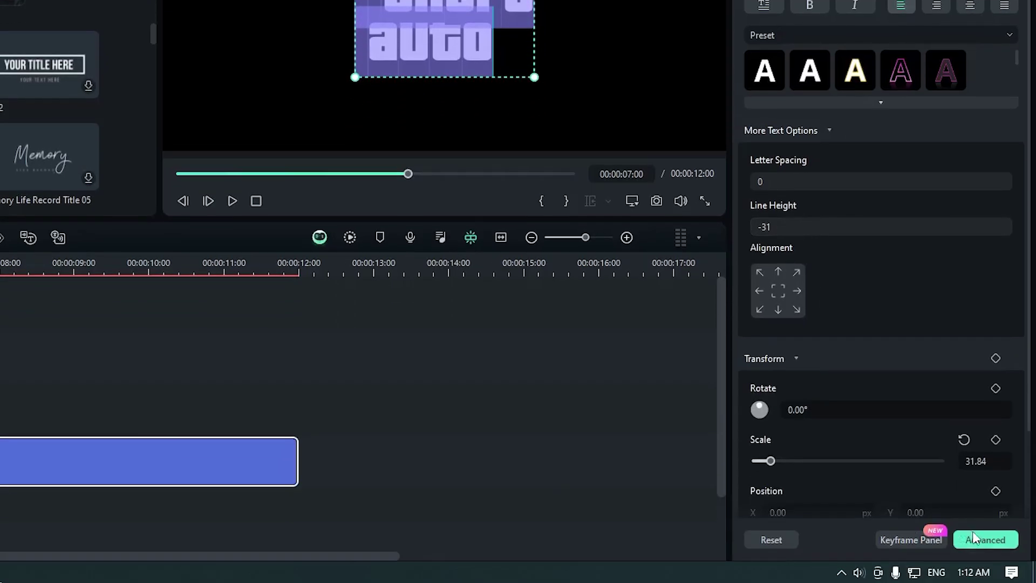
In the advanced text editor, enable a black outline with thickness 4 and blur 5
left_click(977, 535)
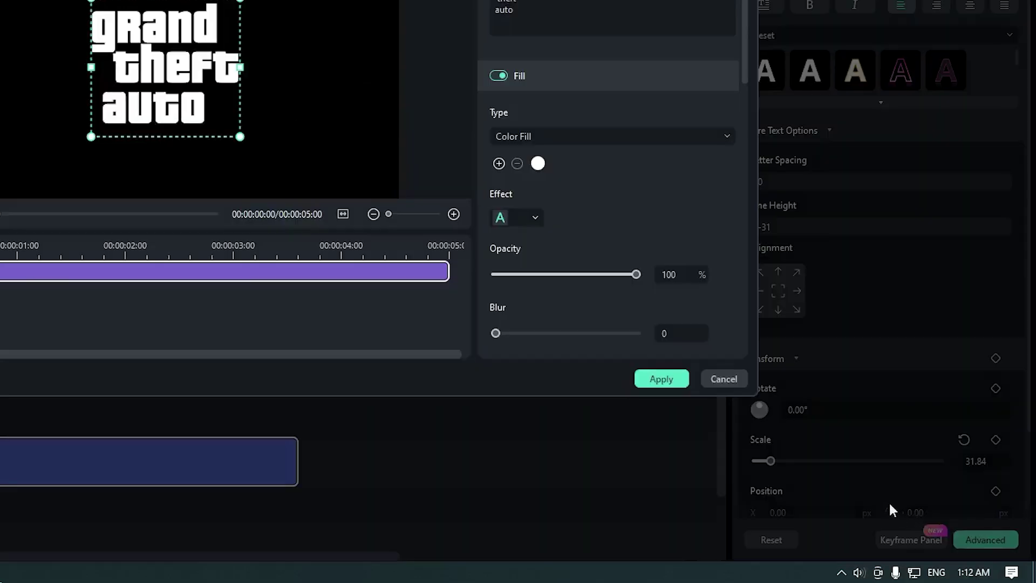
scroll(843, 353, "down", 5)
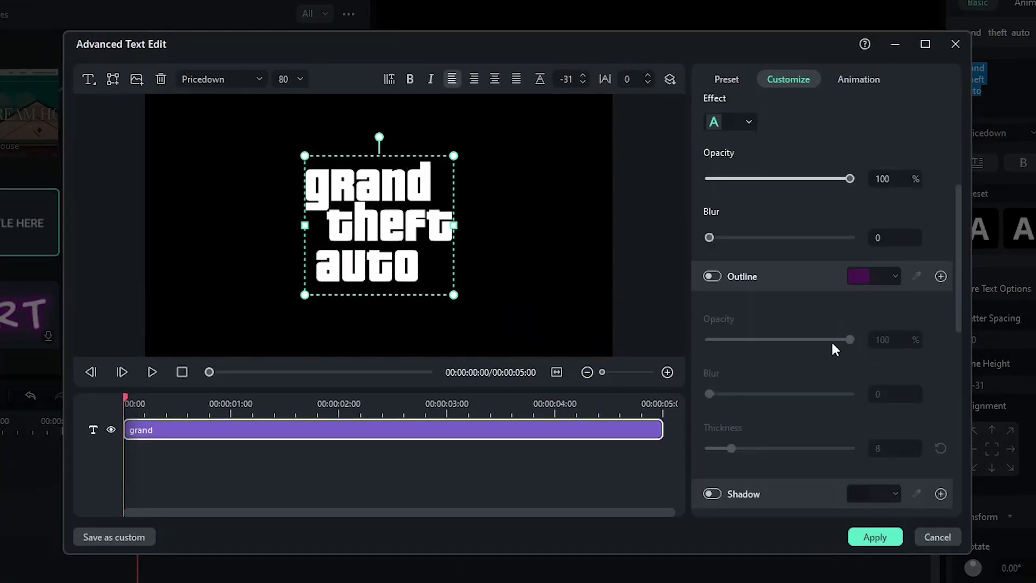
left_click(713, 277)
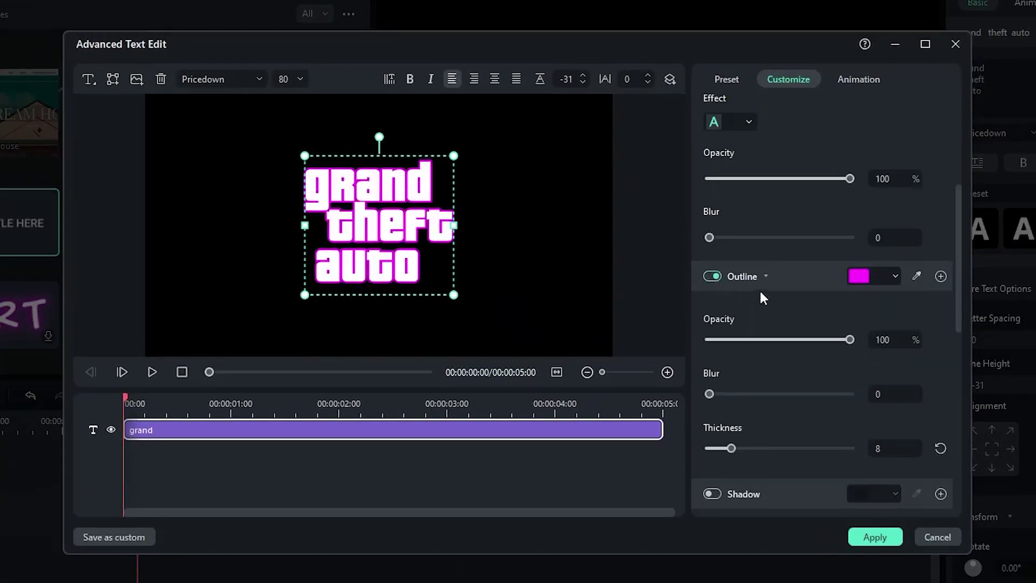
scroll(798, 301, "down", 1)
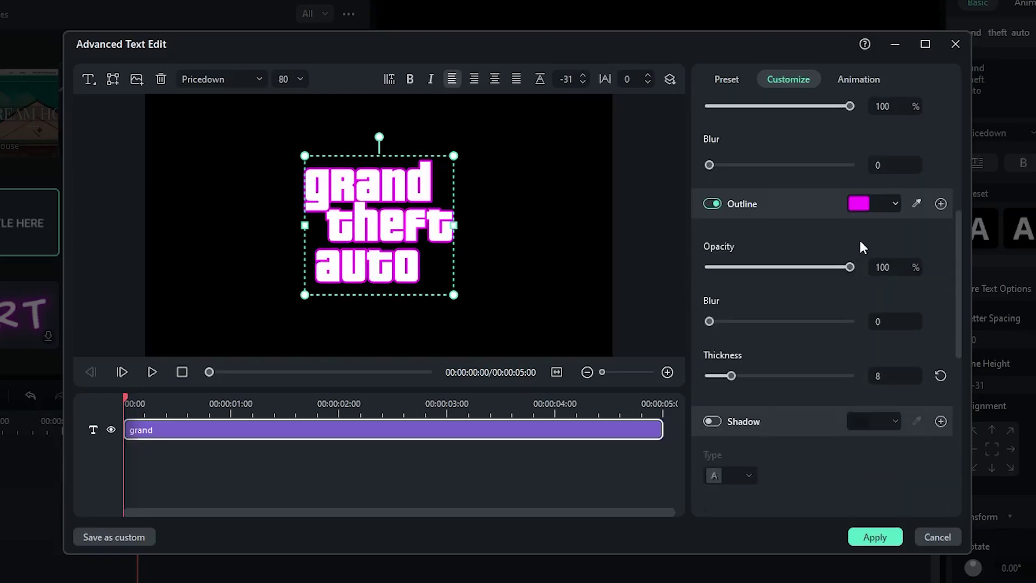
left_click(858, 205)
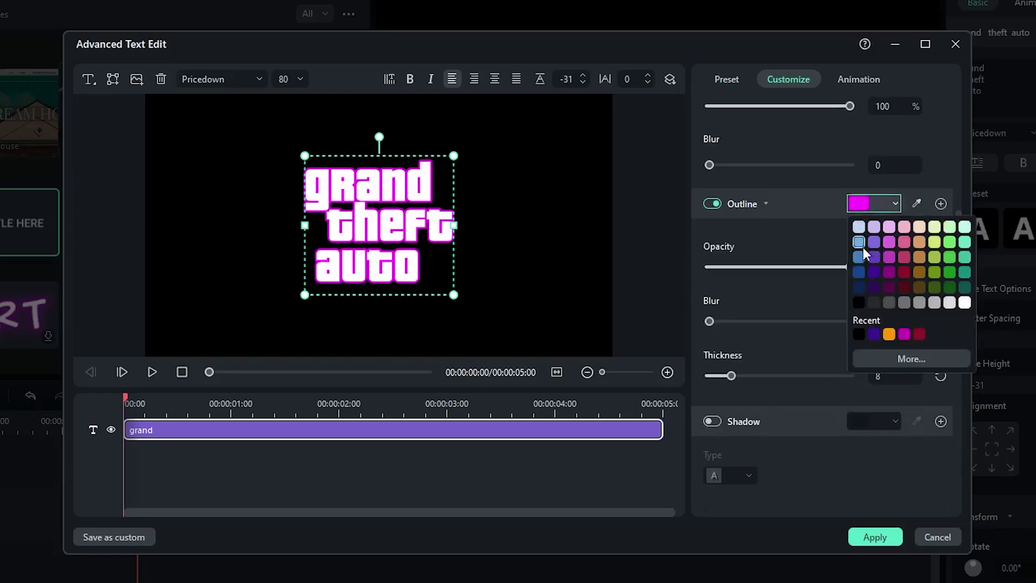
left_click(862, 306)
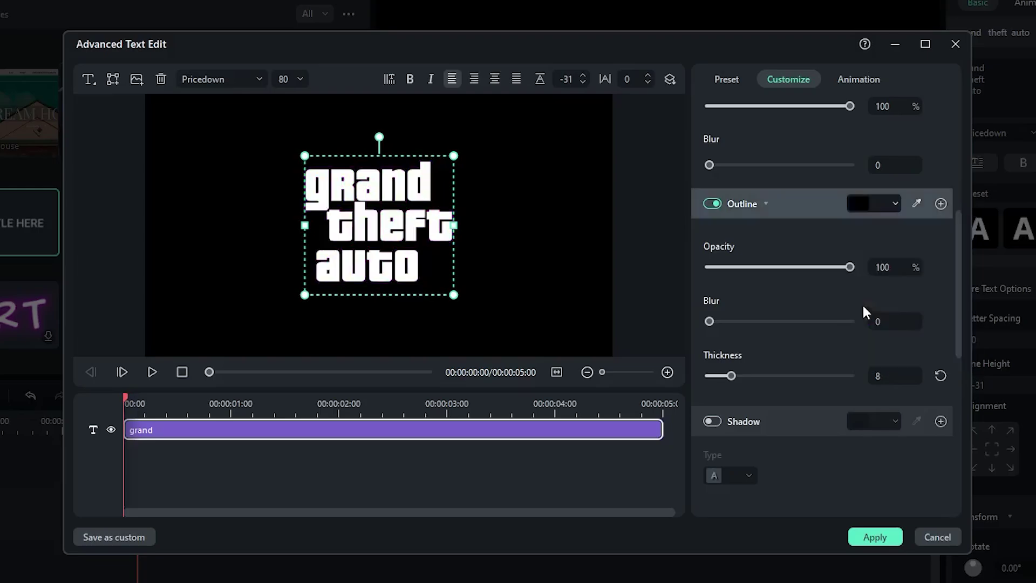
left_click_drag(733, 377, 721, 375)
left_click_drag(714, 318, 781, 319)
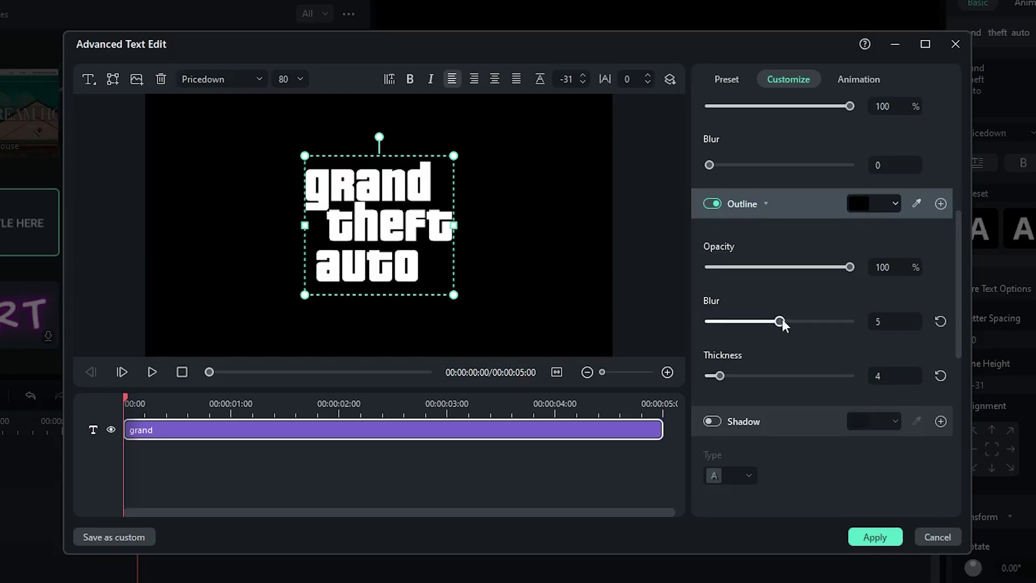
Add a second magenta outline with thickness 10 and blur 3, and apply the styling
left_click(942, 204)
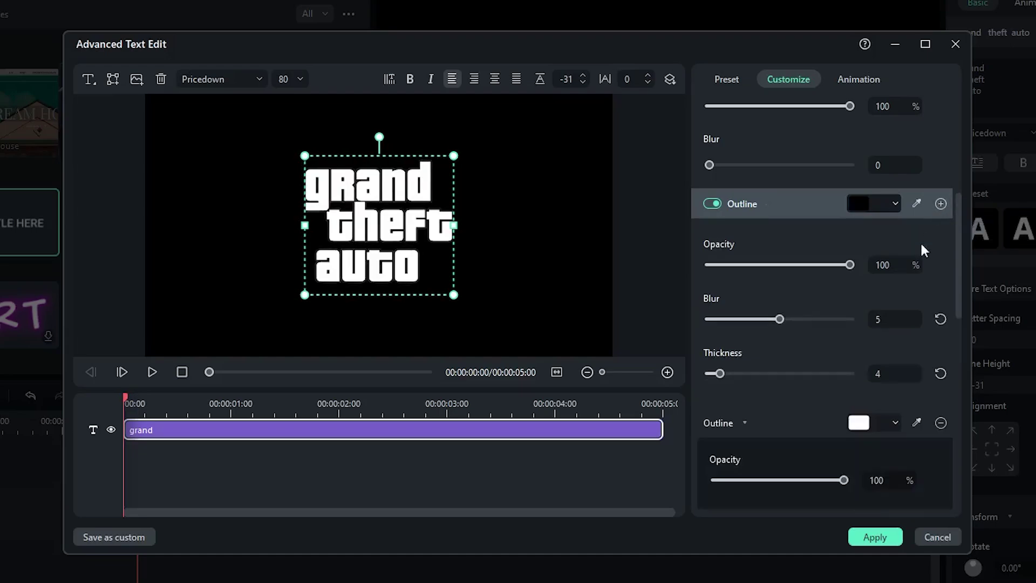
scroll(921, 241, "down", 2)
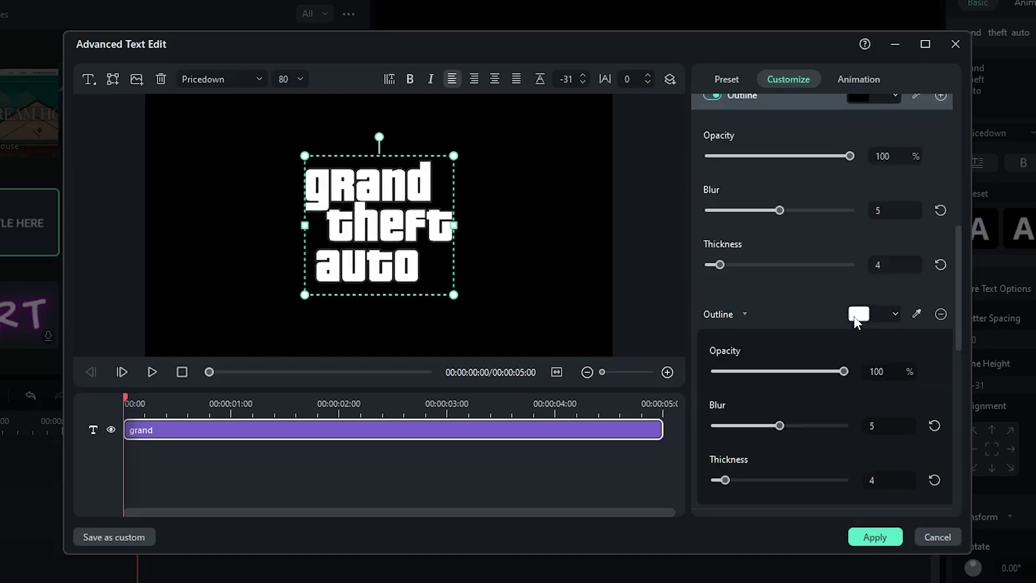
left_click(858, 314)
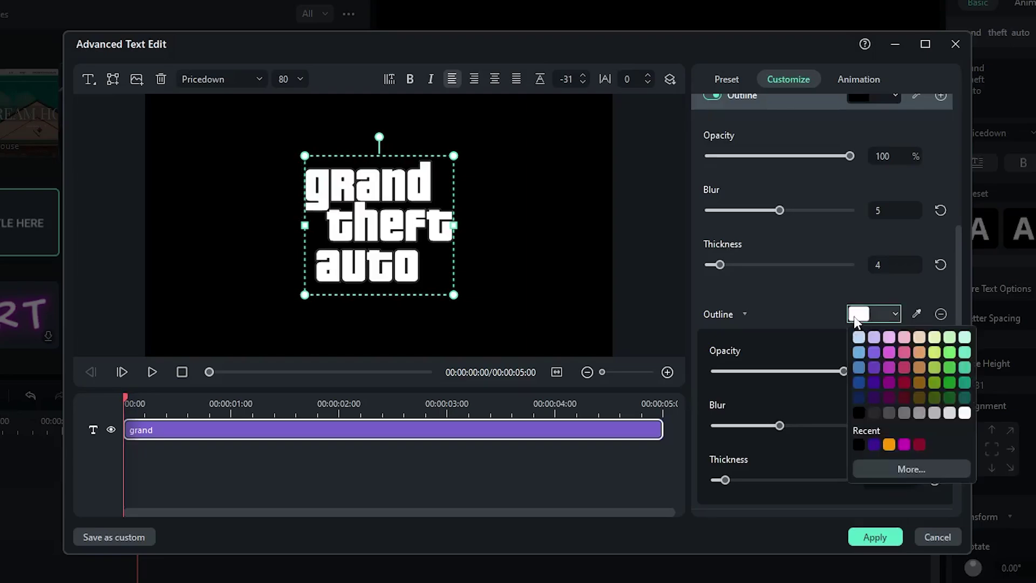
left_click(905, 444)
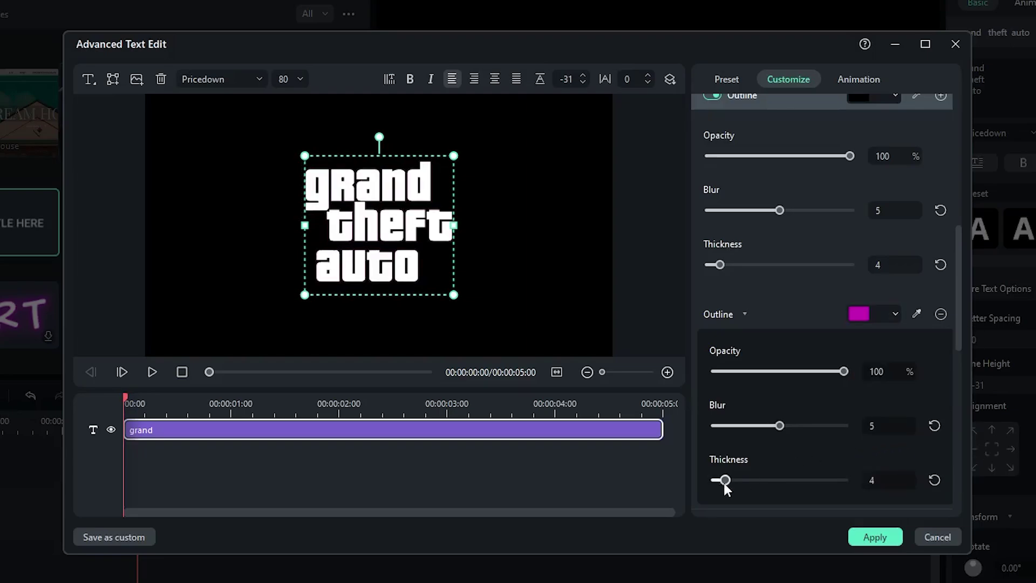
left_click_drag(723, 481, 740, 480)
left_click_drag(780, 426, 754, 426)
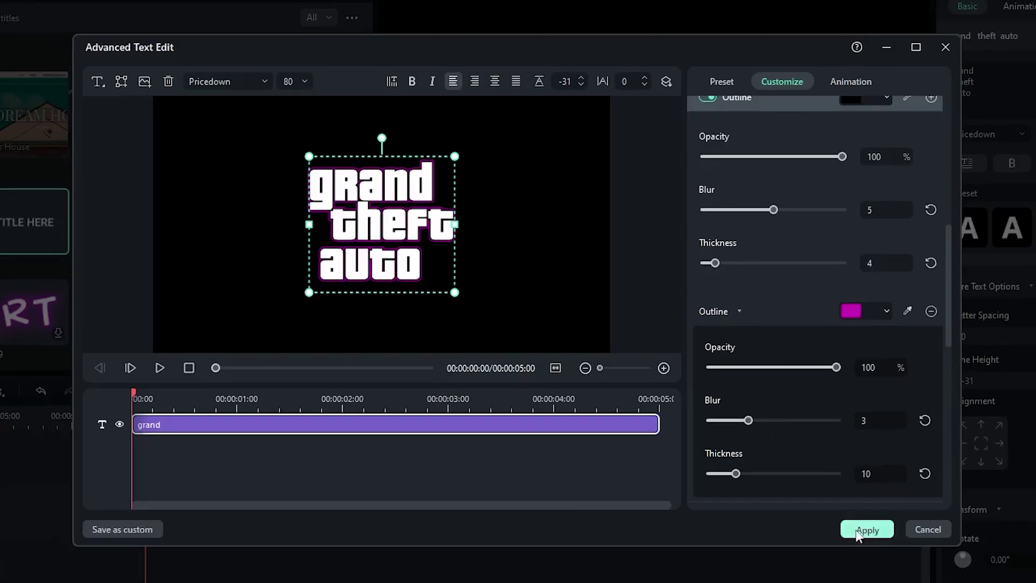
left_click(865, 538)
left_click(909, 148)
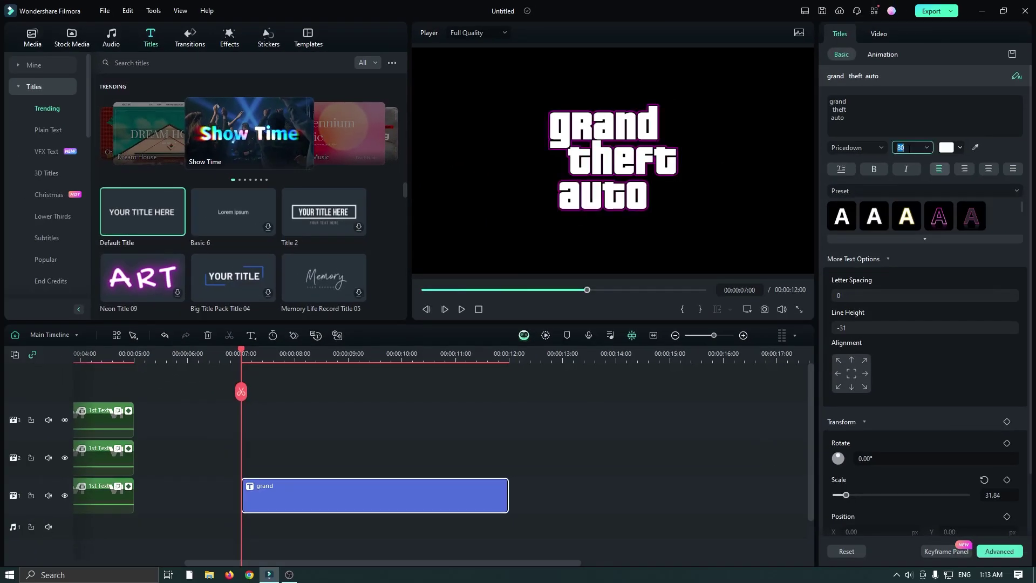
Set the title's font size to 60 and turn it into a compound clip named '2nd Text'
type("60")
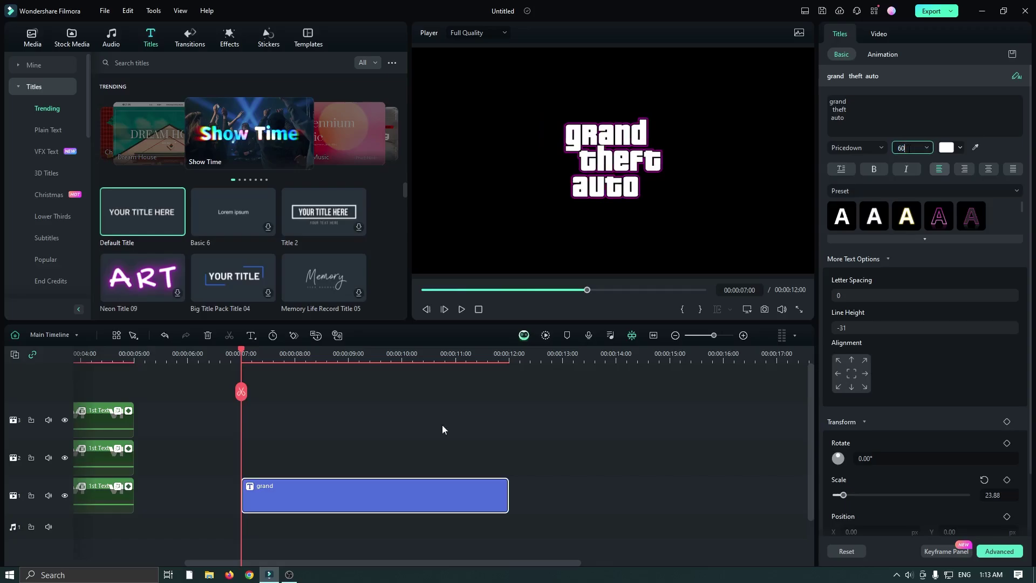
left_click(297, 519)
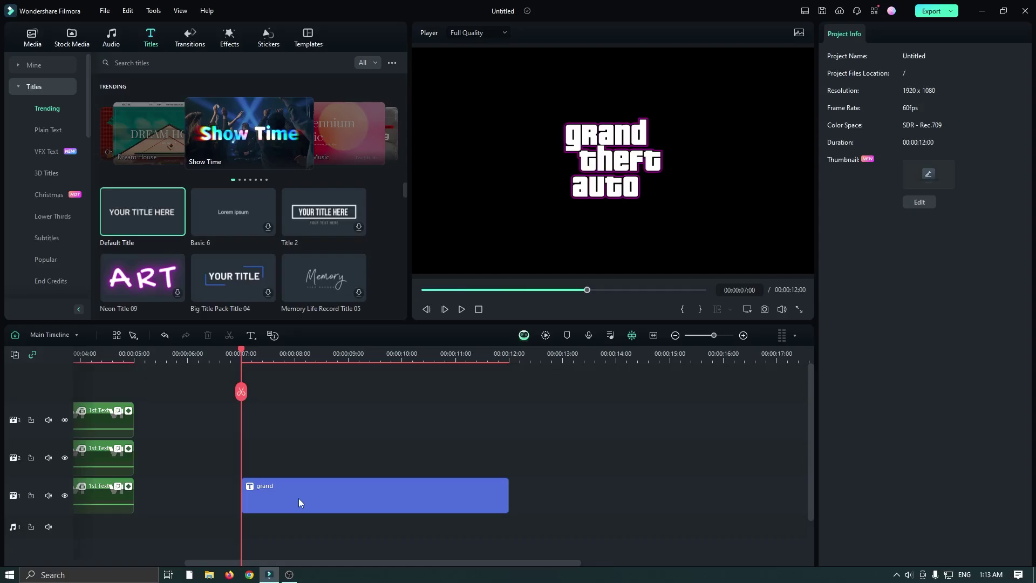
right_click(299, 498)
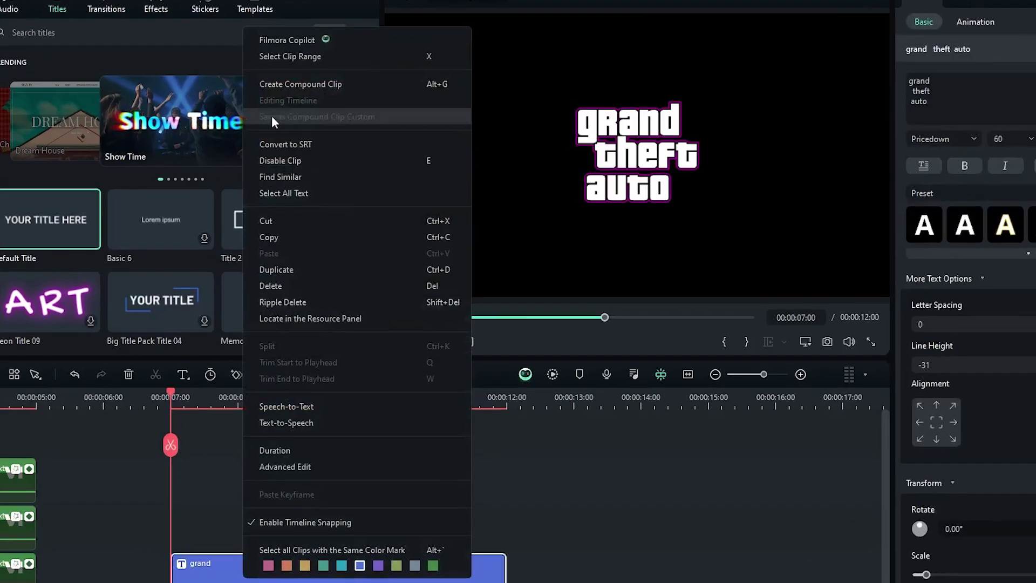
left_click(260, 84)
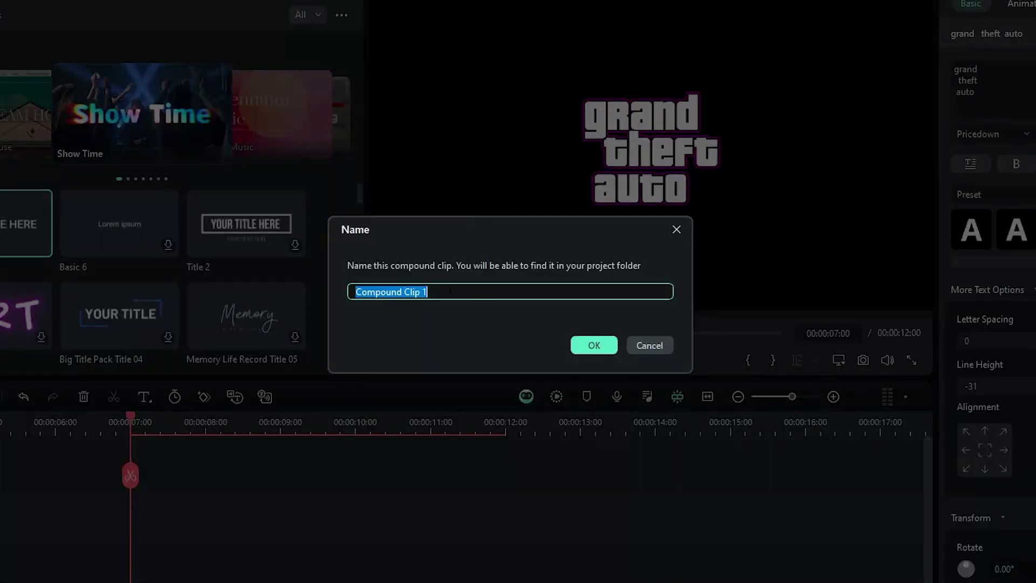
type("2nd Text")
left_click(591, 347)
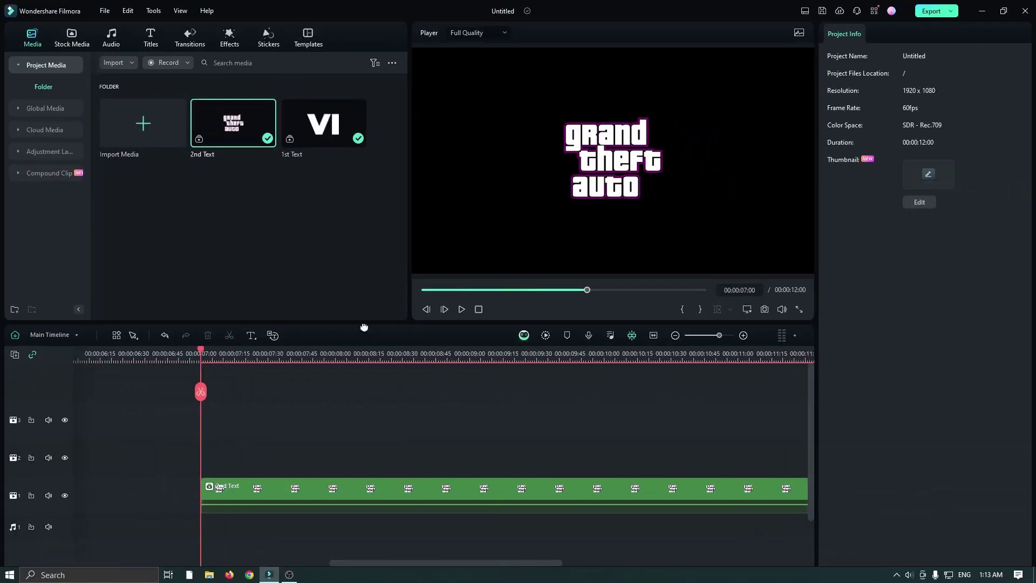
Stack copies of the 2nd Text compound clip on three video tracks
mouse_move(227, 133)
left_click_drag(227, 132, 200, 456)
left_click_drag(226, 133, 208, 418)
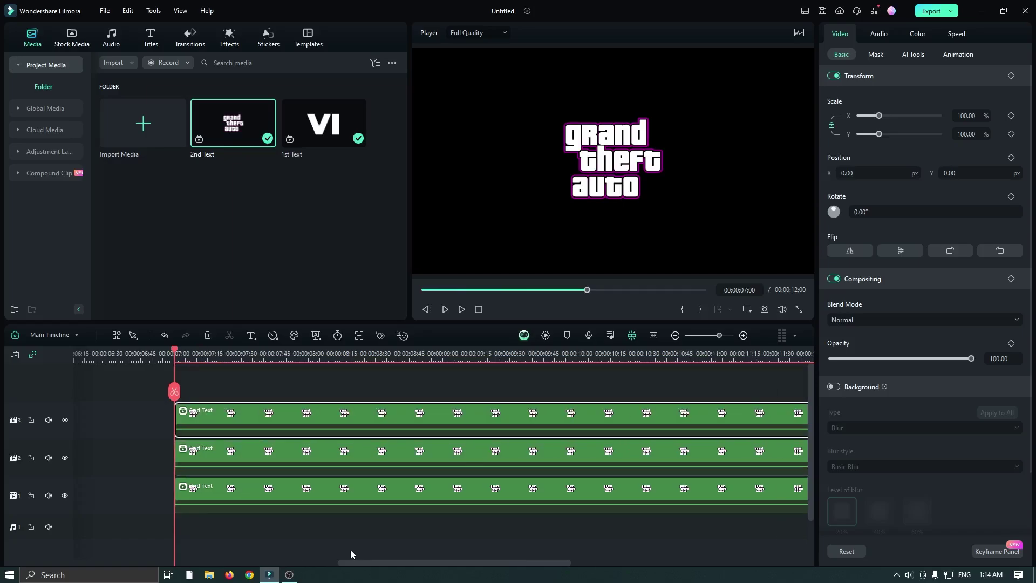
left_click(312, 462)
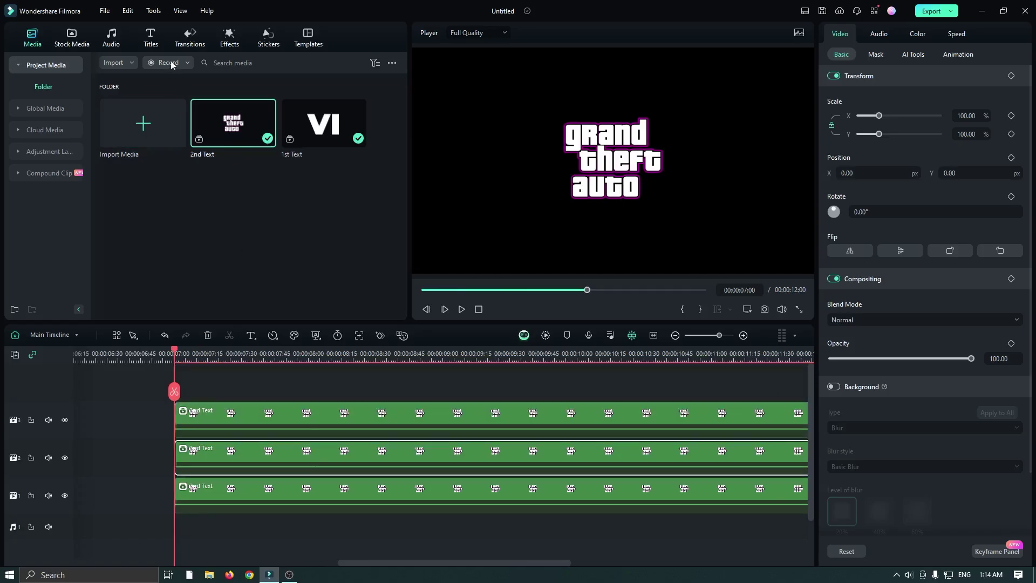
left_click(229, 38)
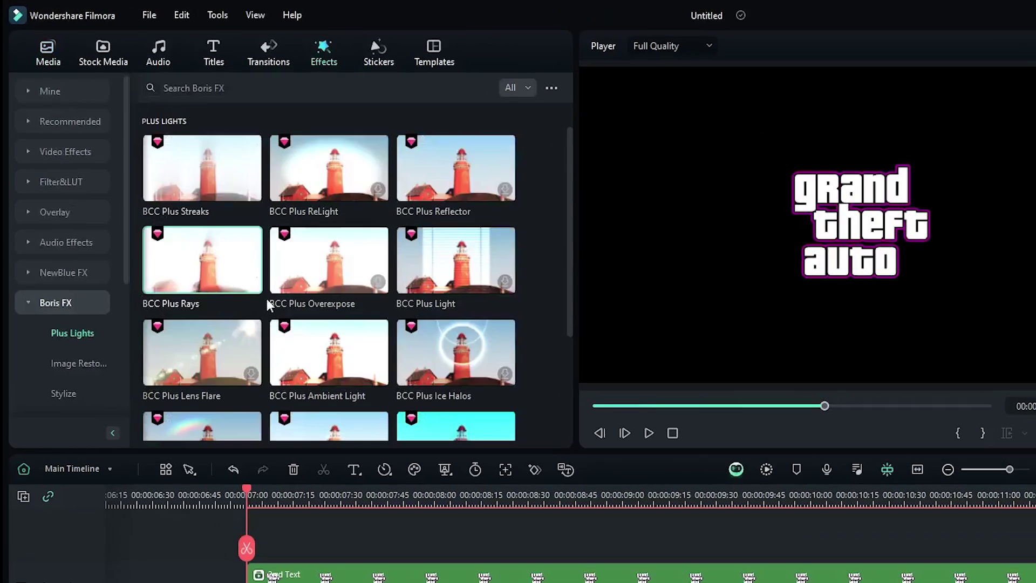
Apply BCC Plus Glow to the track 2 clip with Brightness 115.70, Blur X 68.90, Blur Y 66.40
scroll(266, 300, "down", 3)
left_click_drag(319, 371, 318, 458)
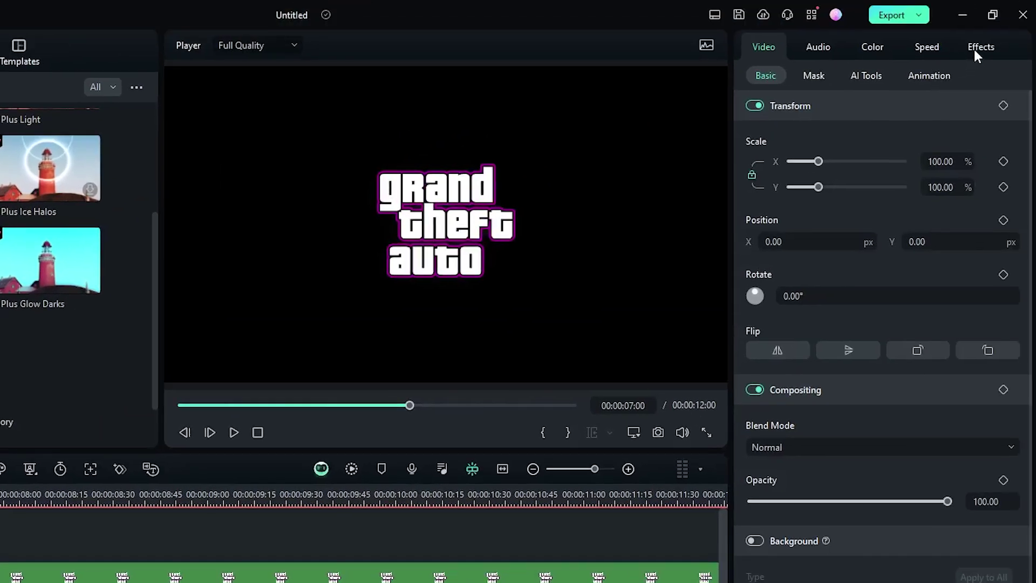
left_click(975, 48)
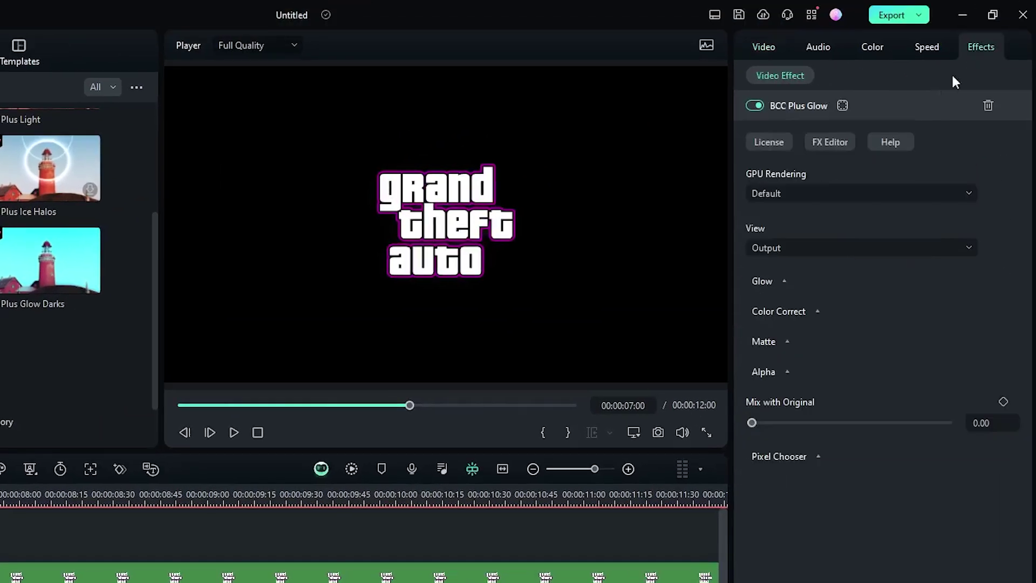
left_click(785, 281)
left_click_drag(776, 373, 791, 374)
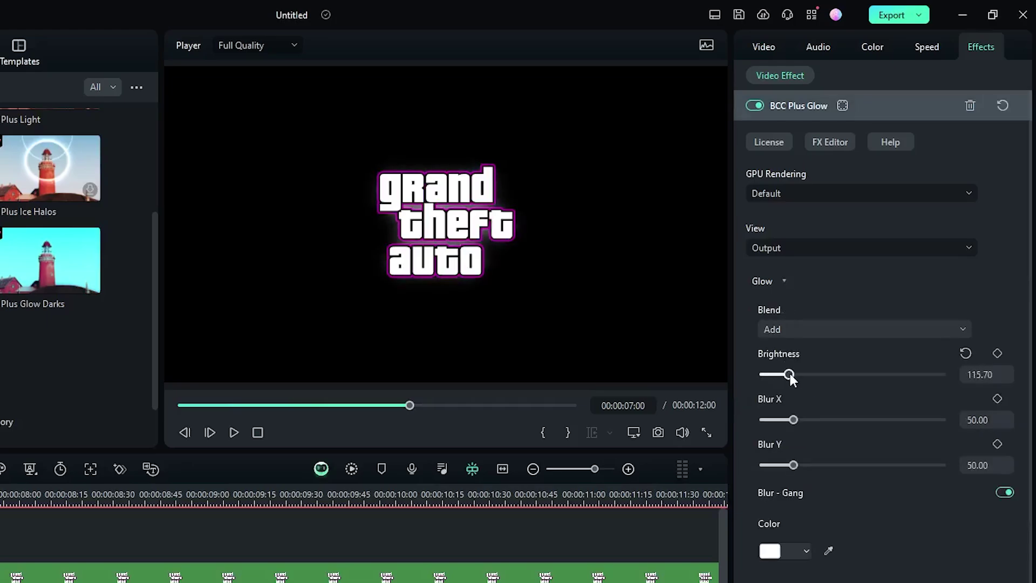
left_click_drag(790, 422, 798, 420)
left_click_drag(794, 465, 803, 464)
left_click_drag(799, 420, 805, 420)
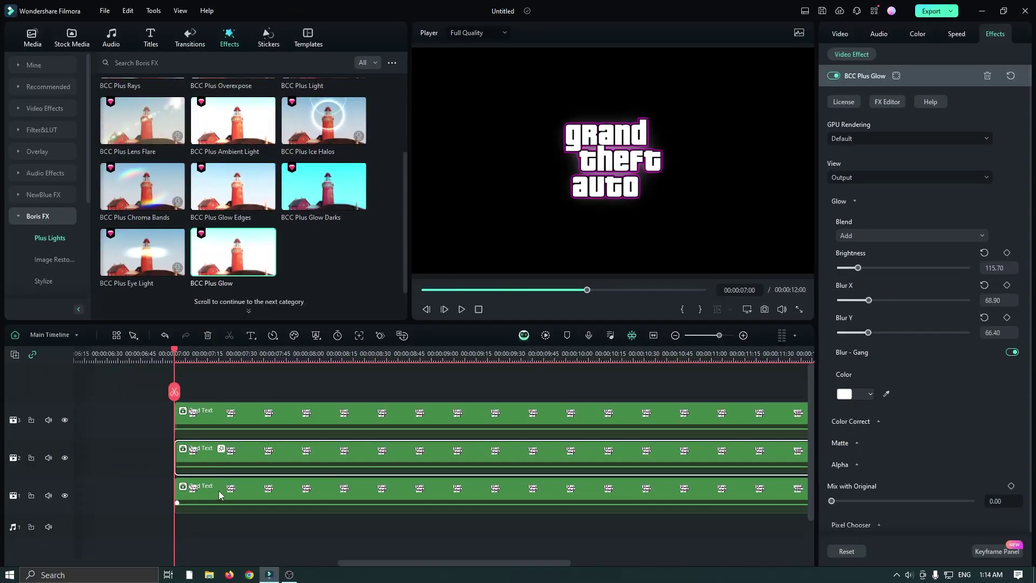
left_click(219, 491)
Apply BCC Plus Rays and NewBlue Gradient Tint to the bottom text clip
scroll(137, 192, "up", 3)
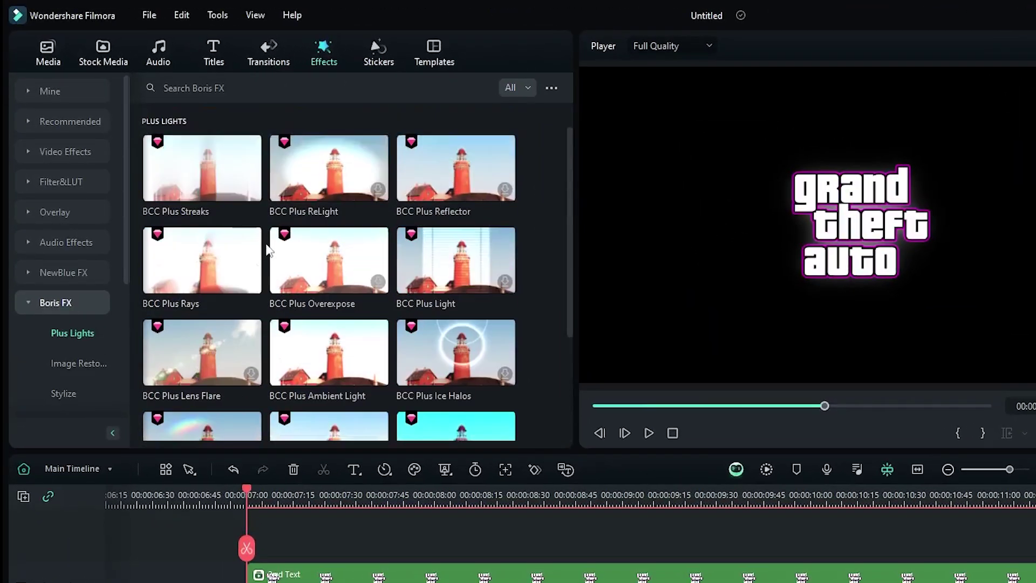
left_click_drag(195, 270, 273, 508)
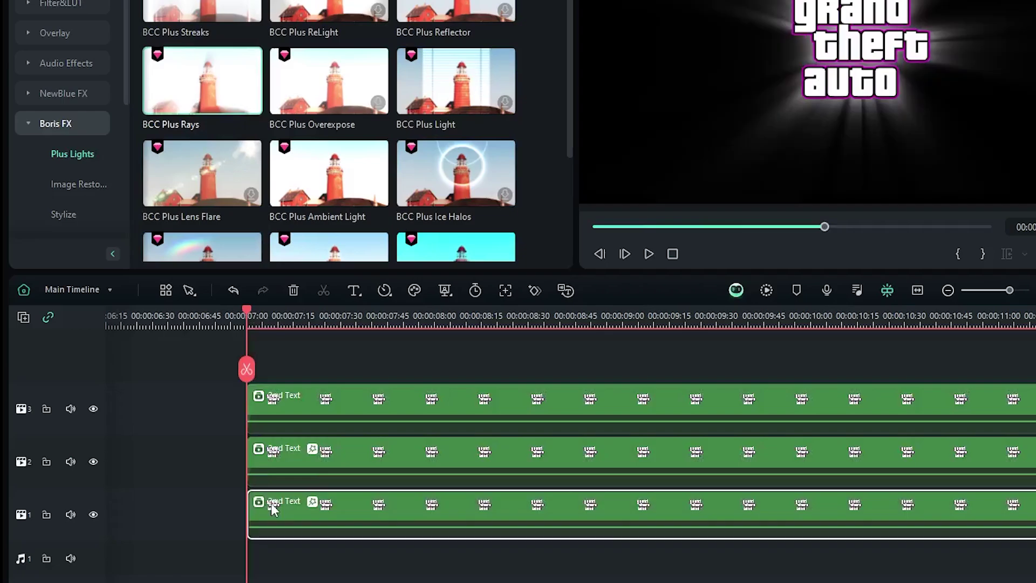
left_click(57, 95)
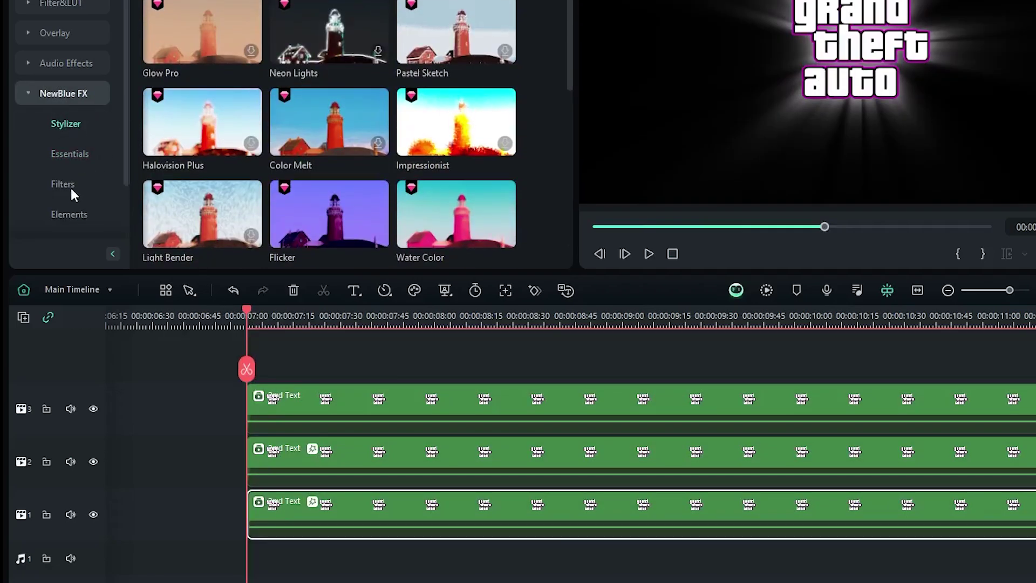
left_click(63, 185)
scroll(253, 154, "down", 3)
scroll(253, 153, "down", 5)
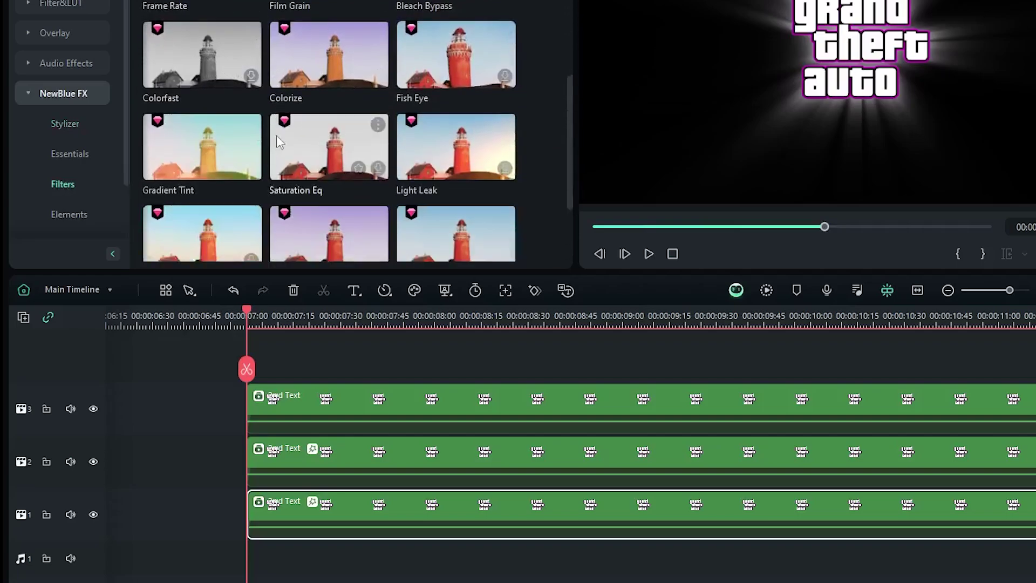
left_click_drag(186, 38, 268, 523)
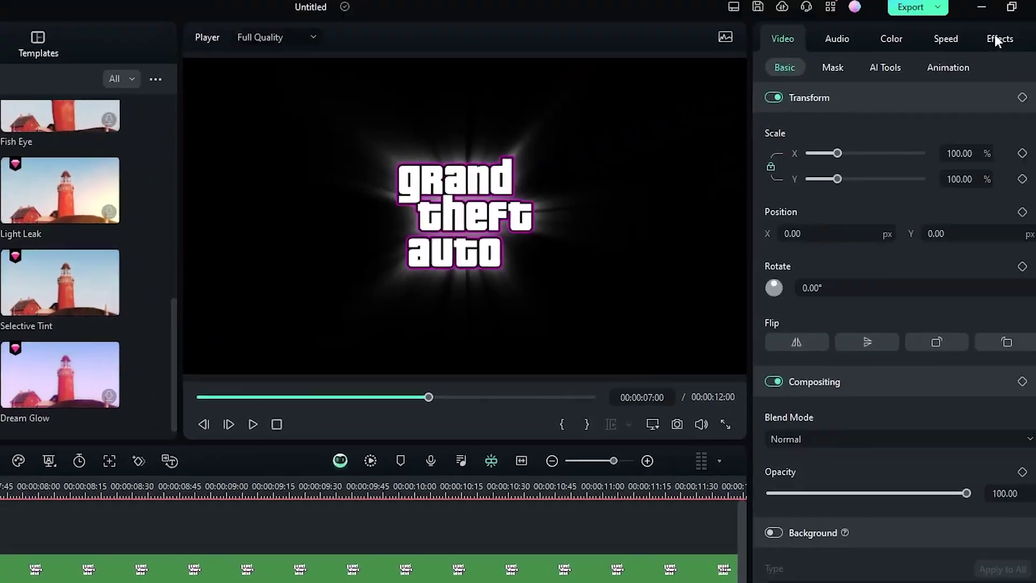
Set the Rays Length to 32.80 and Blur to 3.70
left_click(999, 39)
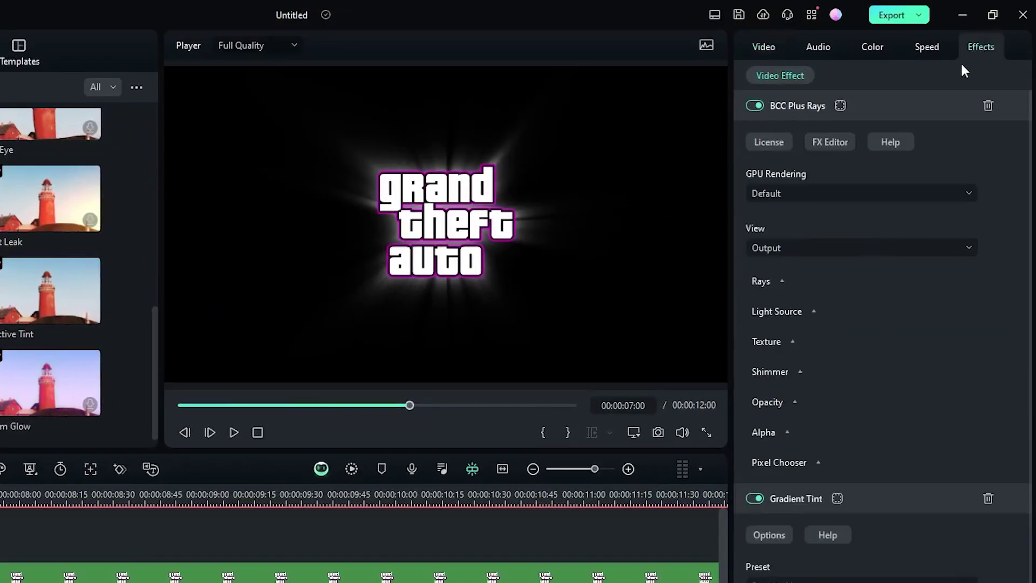
left_click(782, 274)
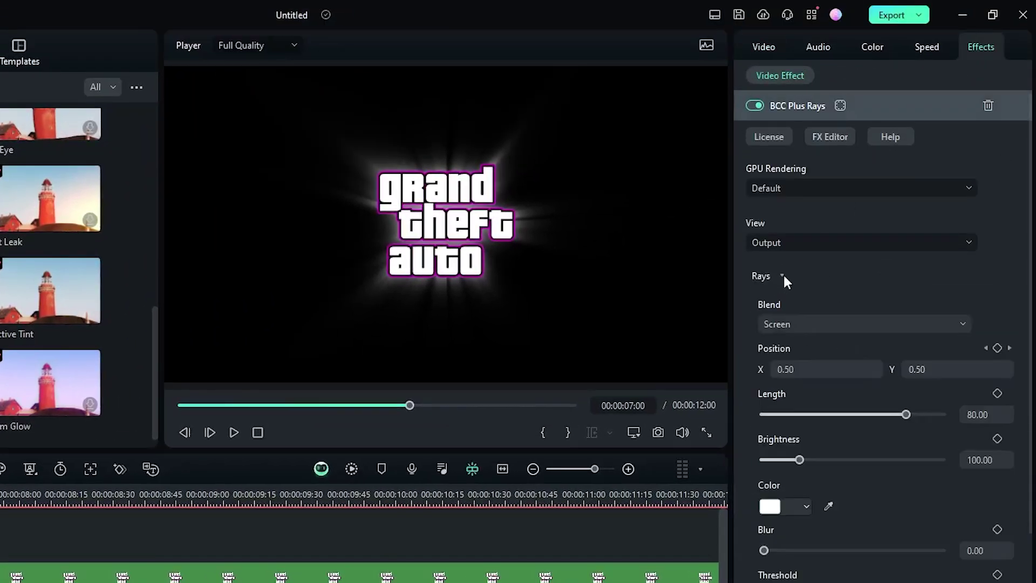
left_click_drag(851, 415, 822, 415)
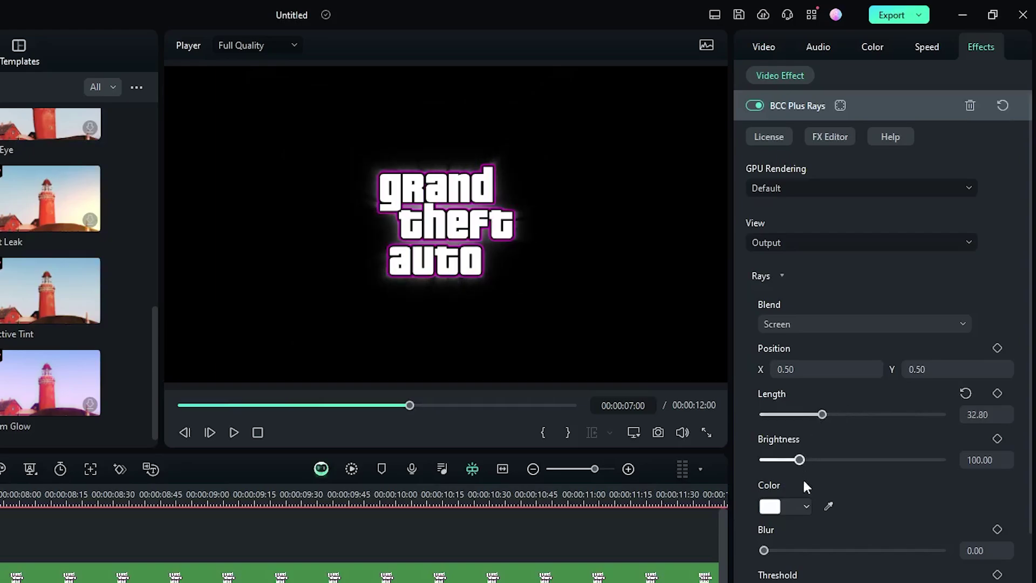
left_click_drag(764, 551, 830, 551)
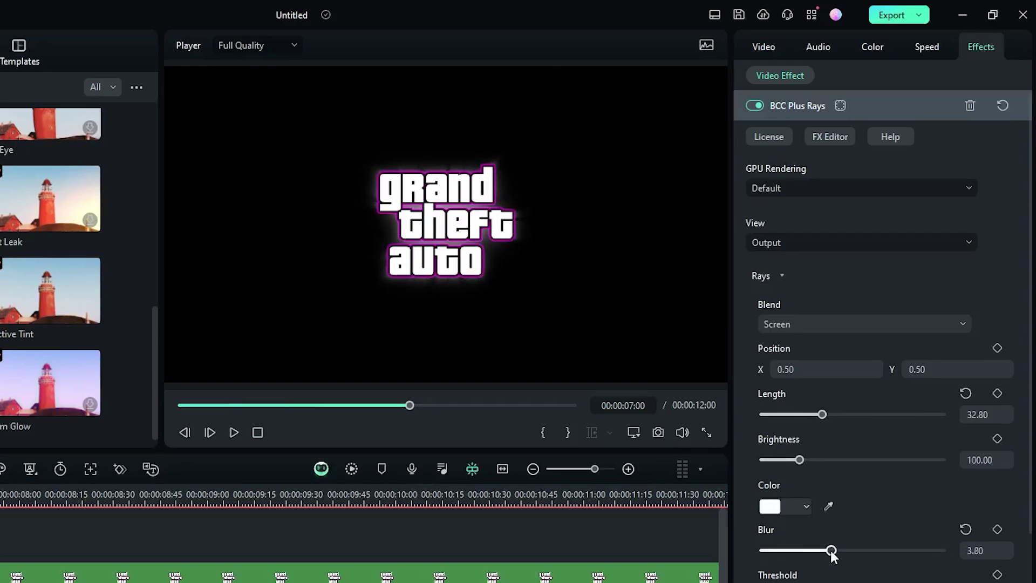
scroll(847, 456, "down", 2)
scroll(801, 189, "up", 2)
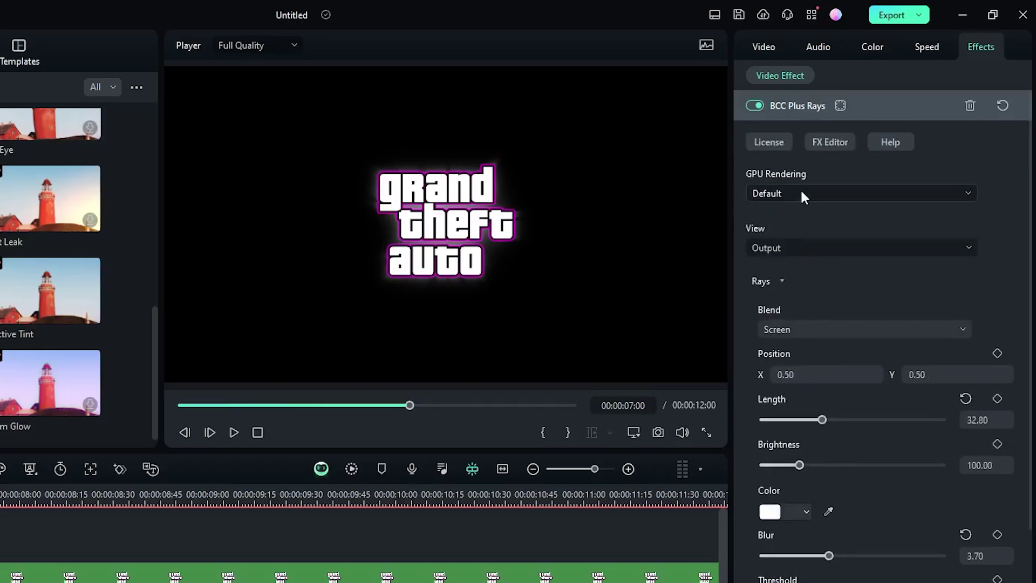
Set Gradient Tint to magenta and orange tints, both Blend 100, first tint mask 60.90
left_click(821, 110)
left_click(798, 287)
left_click(806, 336)
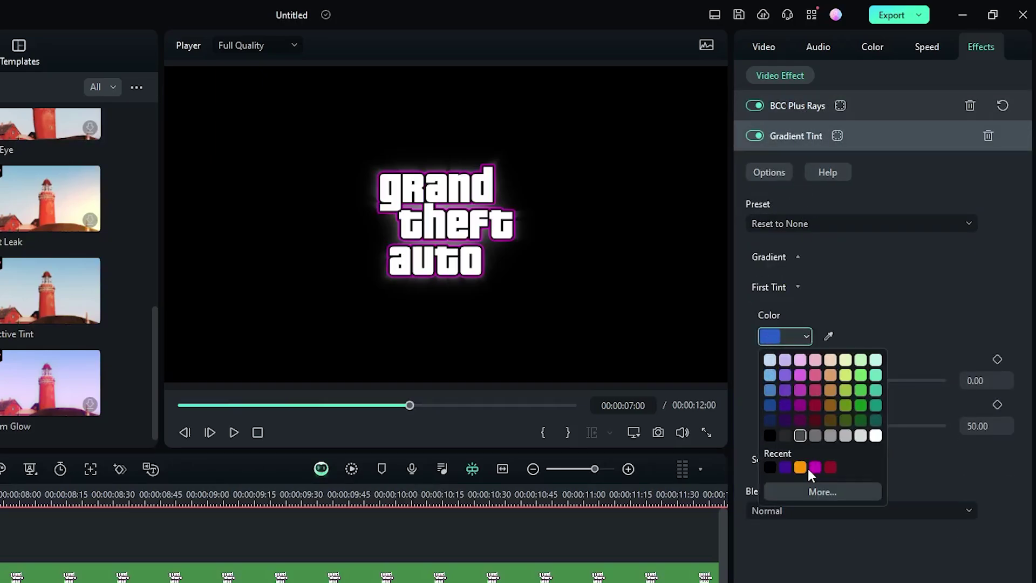
left_click(807, 466)
left_click_drag(790, 381, 944, 381)
left_click_drag(814, 429, 872, 426)
left_click(811, 460)
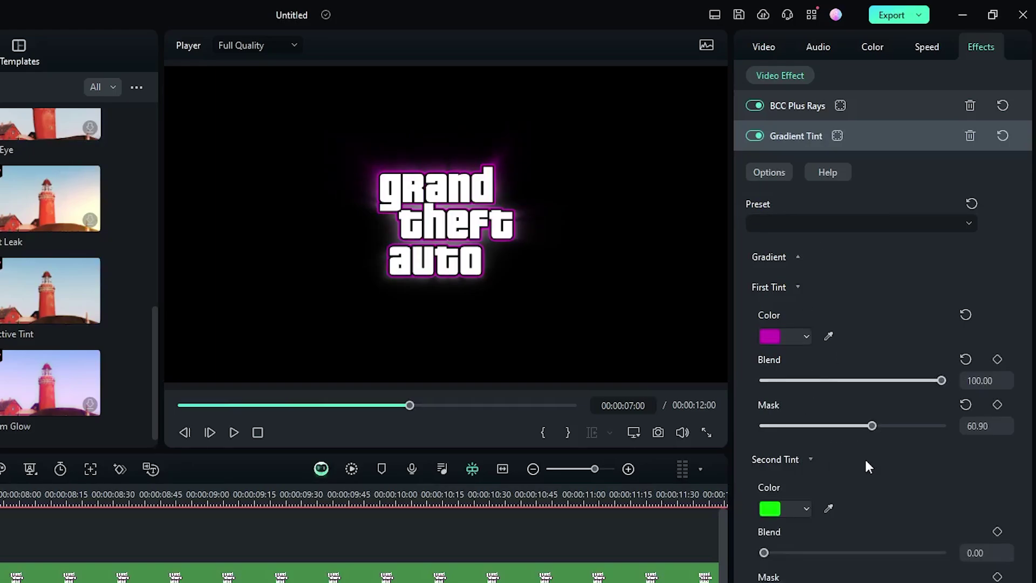
left_click(944, 553)
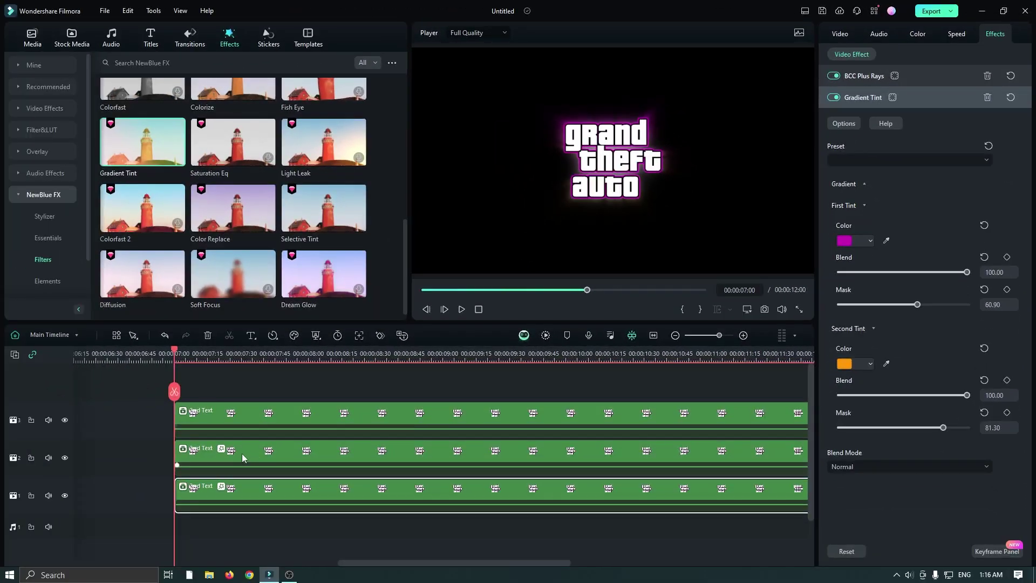
left_click(243, 454)
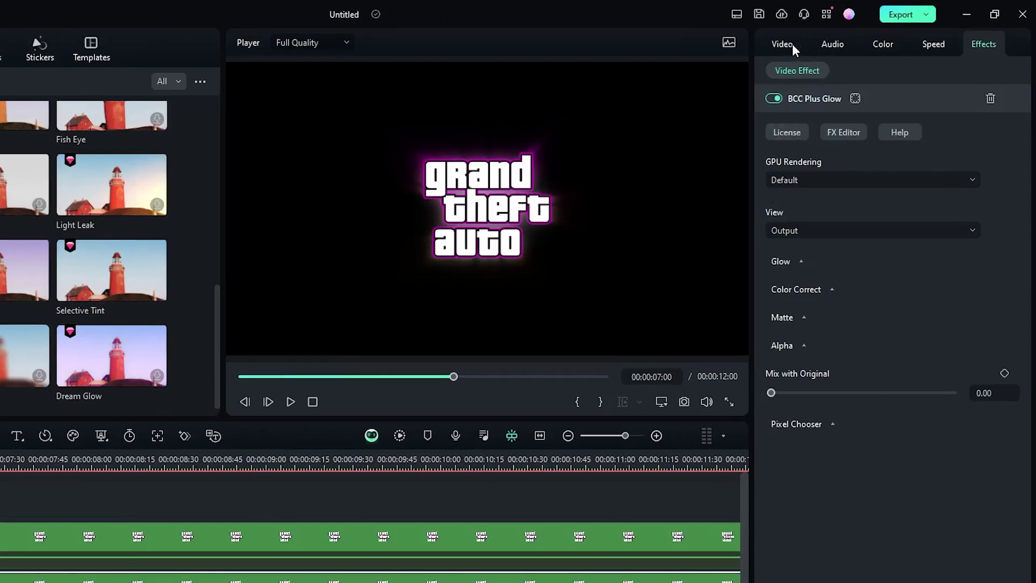
Add a Linear mask to the middle text clip, rotated -90°
left_click(840, 34)
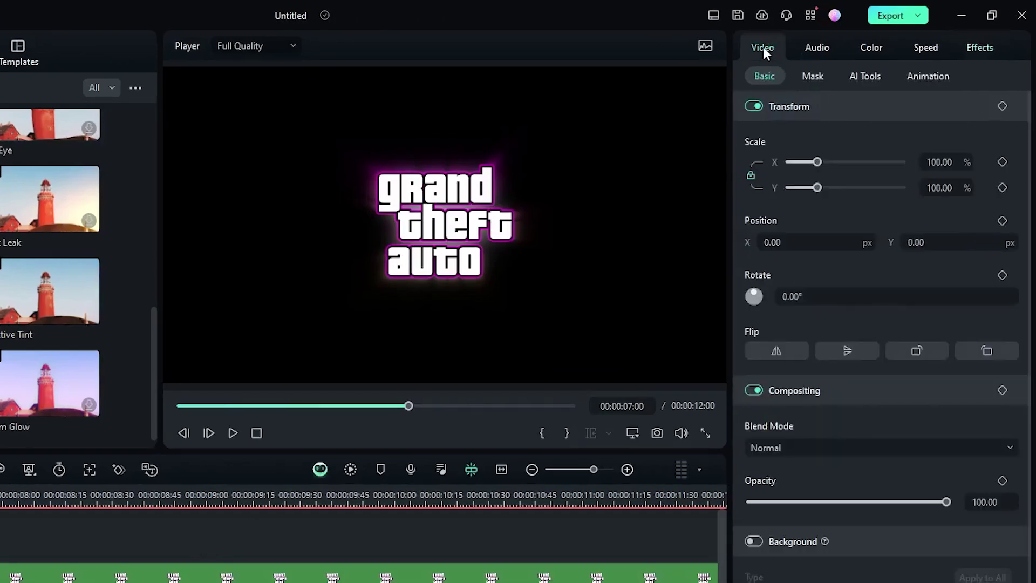
left_click(814, 76)
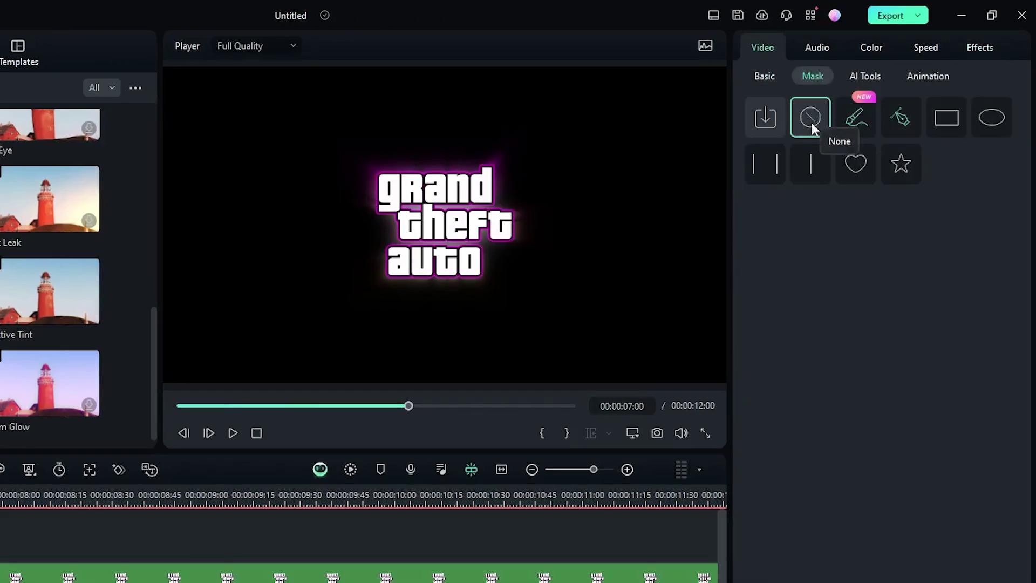
left_click(811, 163)
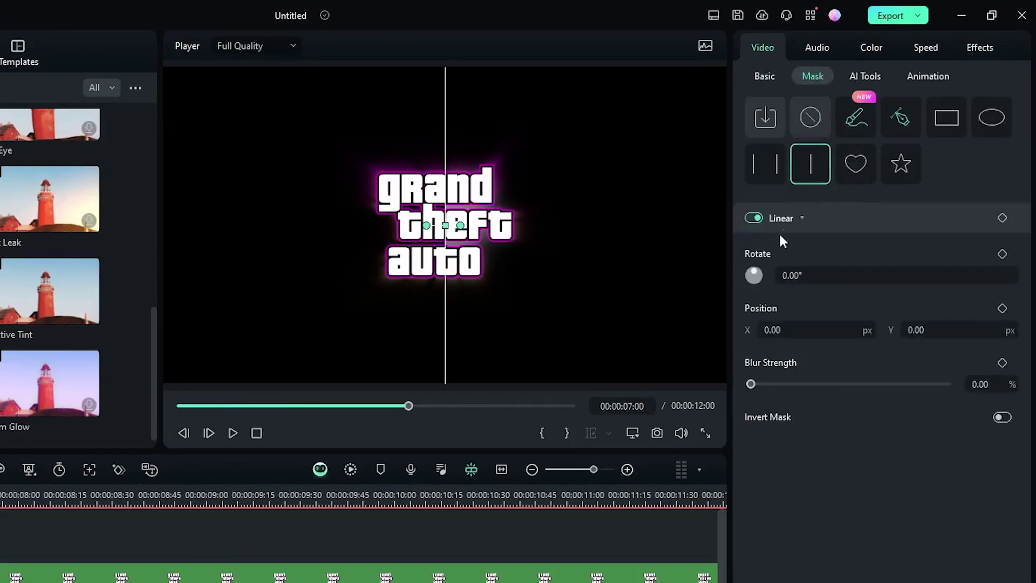
left_click(803, 275)
type("-")
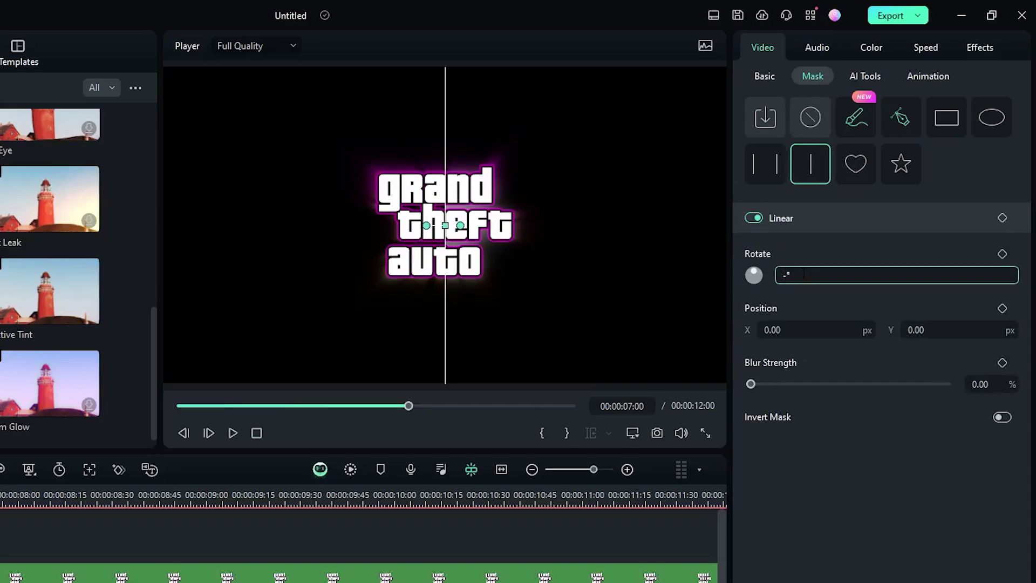
type("90")
key("Return")
Keyframe the mask's Position Y at 300 at 7:00
left_click(927, 327)
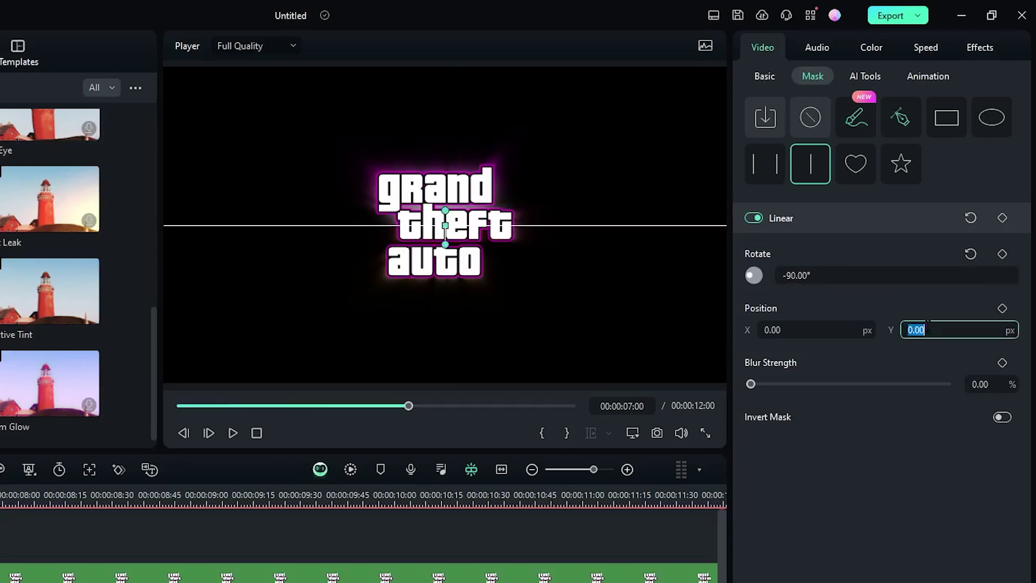
type("300")
key("Return")
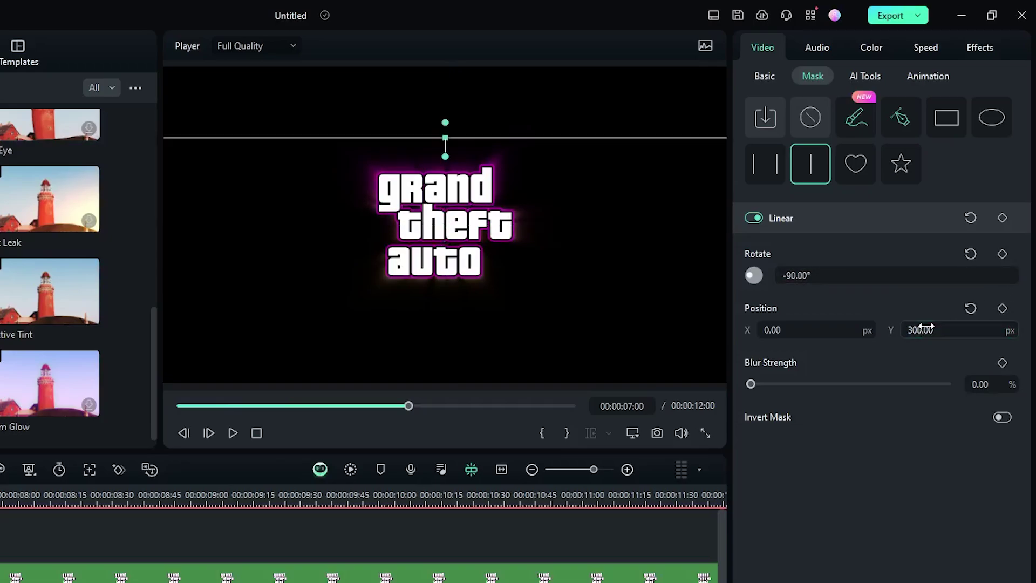
left_click(1002, 308)
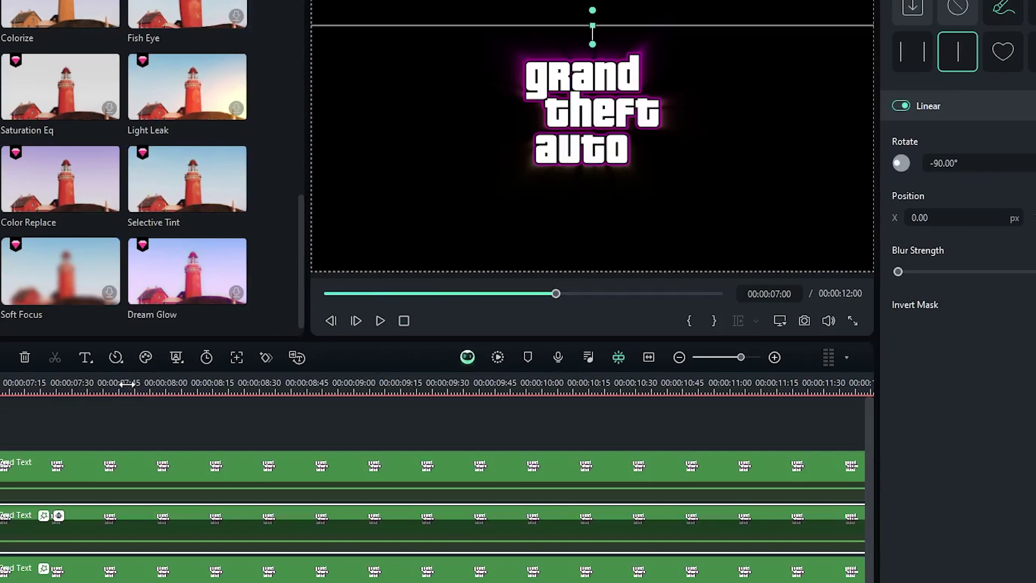
At 8:00, set the mask Position Y to -300 and Blur Strength to 30
left_click(0, 266)
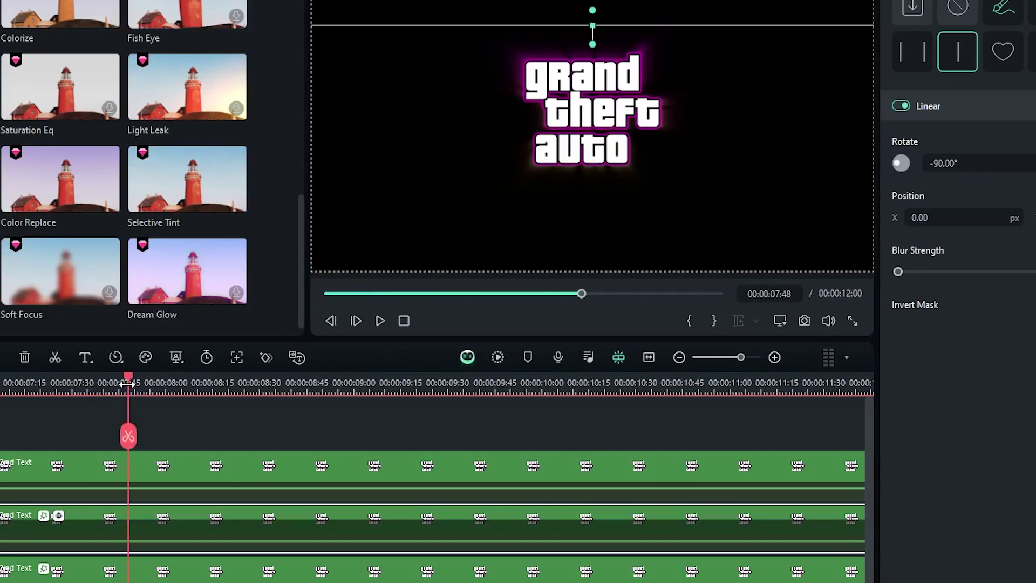
left_click_drag(127, 379, 167, 380)
left_click(1035, 218)
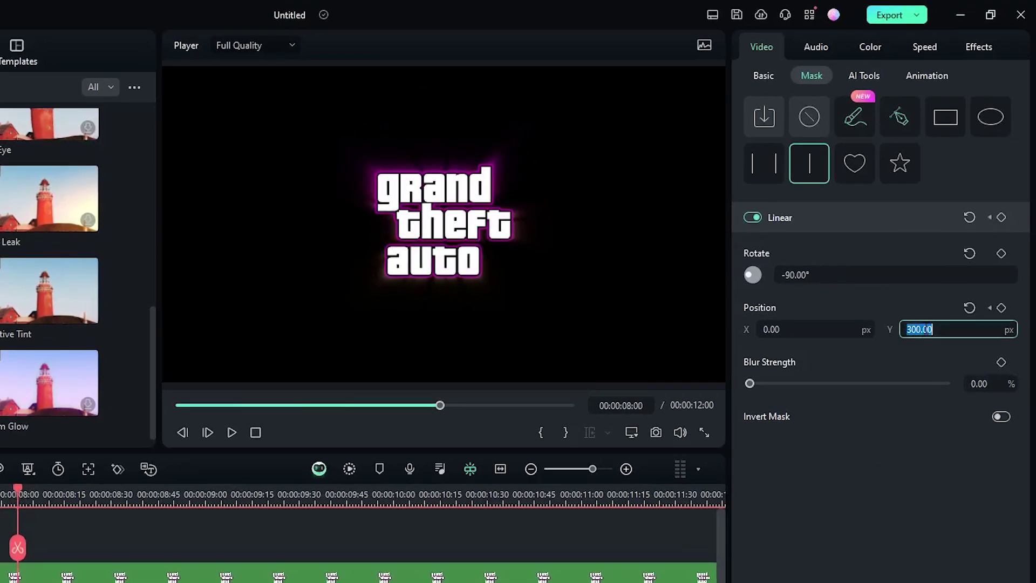
type("-300")
key("Return")
key("Tab")
type("30")
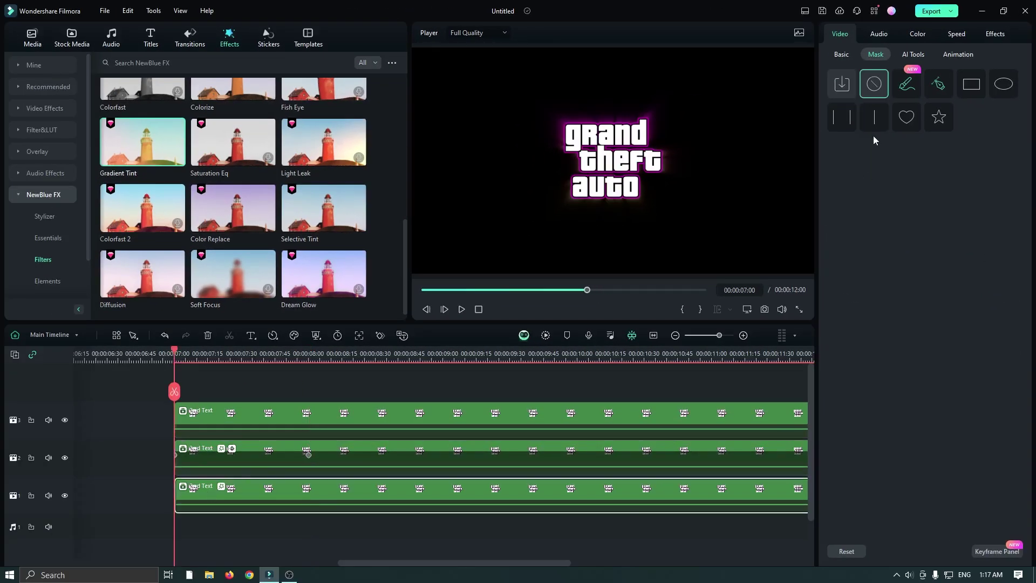
Add a Linear mask to the bottom text clip keyframed Y 300 to -300, Blur Strength 30
left_click(875, 124)
left_click(972, 235)
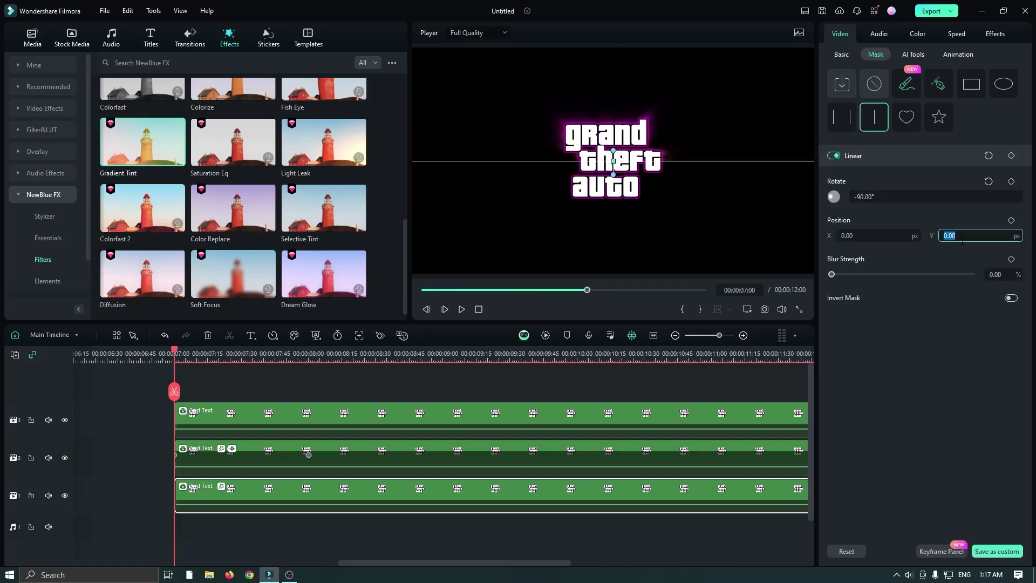
type("300")
key("Return")
key("shift+Right")
left_click(977, 235)
type("-300")
key("Return")
left_click(996, 275)
type("30")
key("Return")
Play back the mask wipe and scrub back to 7:01 to check it
key("shift+Left")
key("space")
key("space")
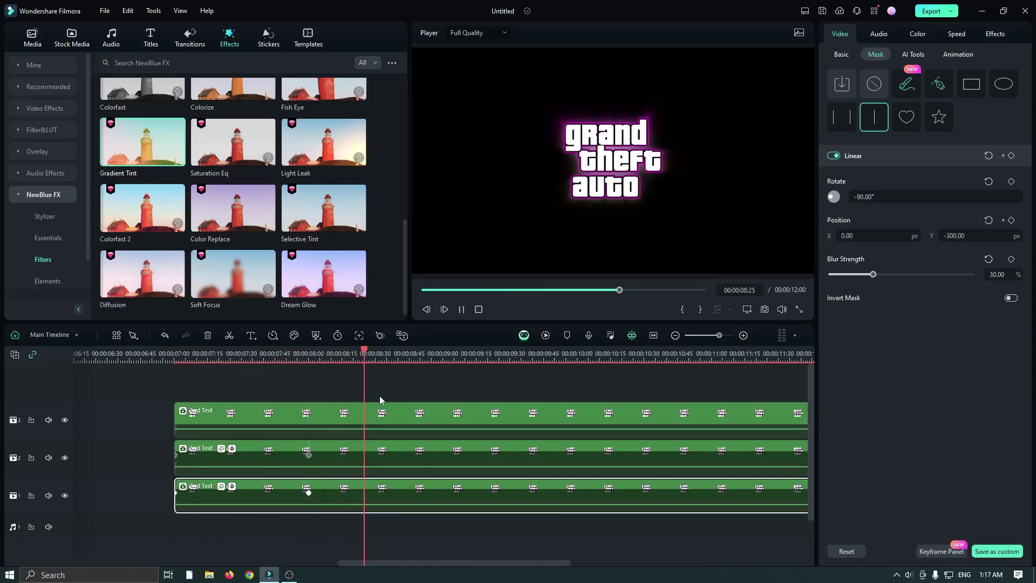
left_click(312, 357)
left_click_drag(313, 356, 174, 356)
left_click(212, 419)
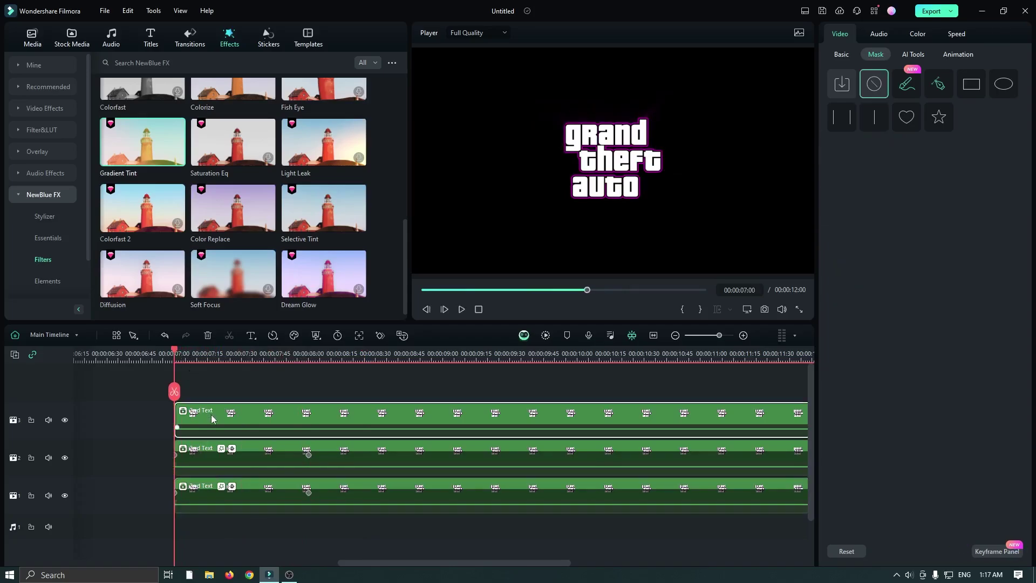
Add a linear mask to the top text clip and rotate it to -90°
left_click(873, 125)
left_click(875, 196)
type("-")
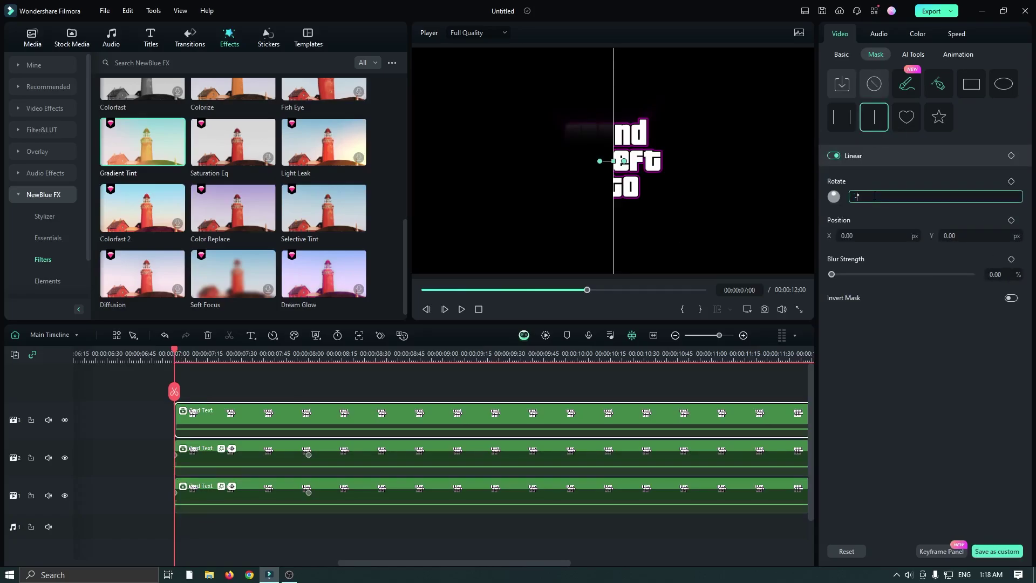
type("90")
key("Return")
Keyframe the mask's Position Y at 300 at the 7-second mark
left_click(1011, 220)
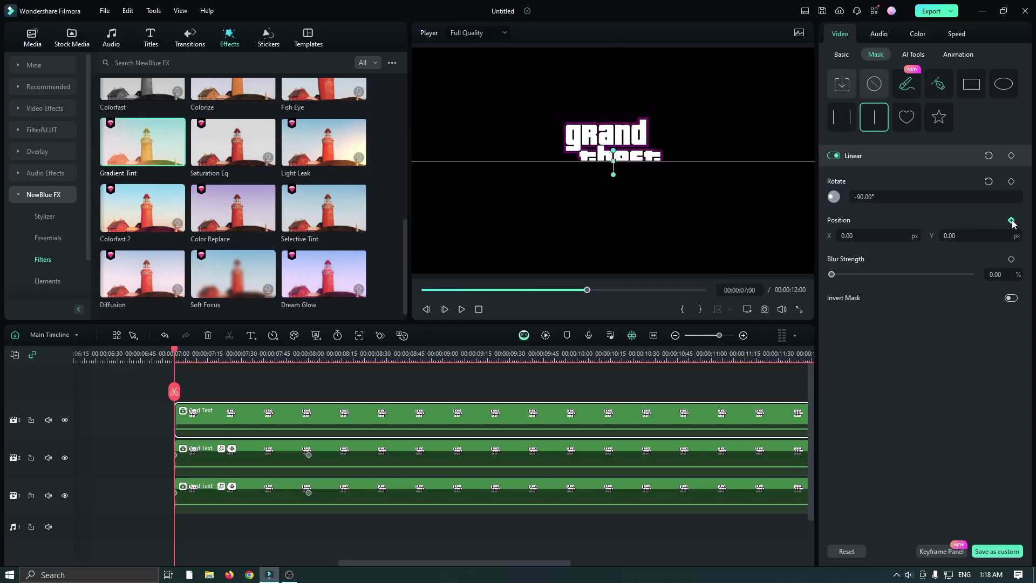
left_click(968, 235)
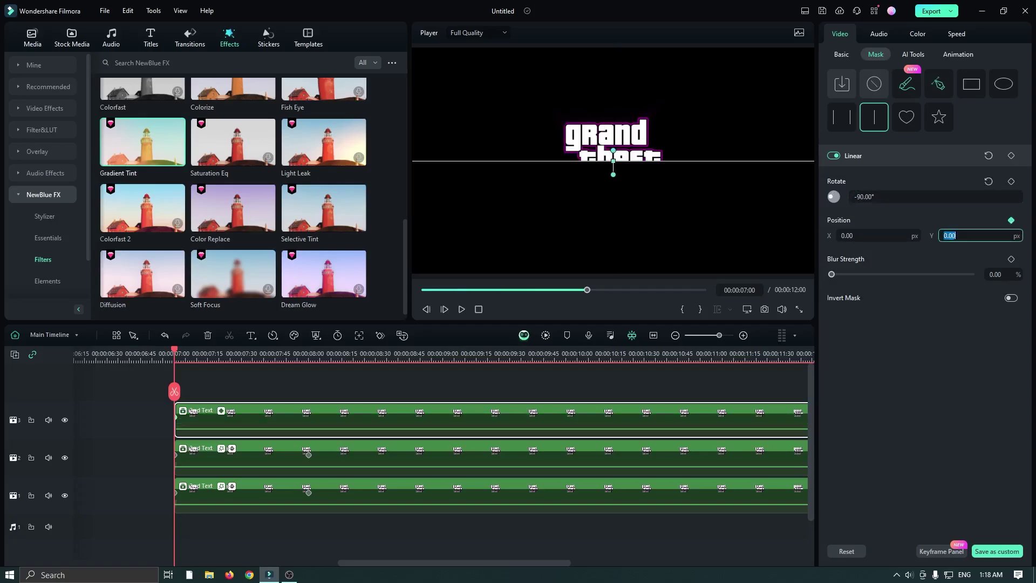
type("30")
key("Return")
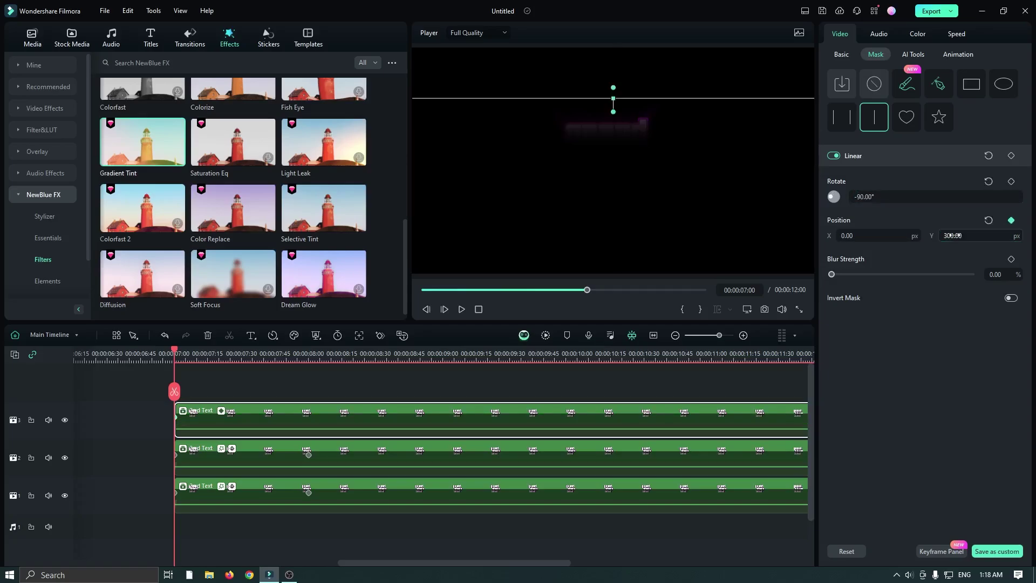
At 8:00, set mask Position Y to -300 and Blur Strength to 30
left_click(309, 352)
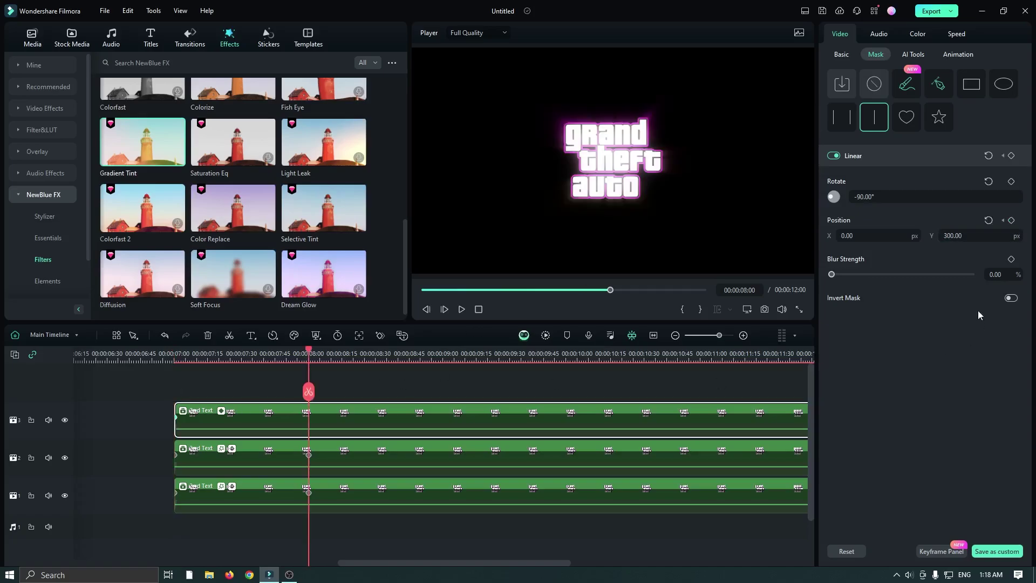
left_click(961, 236)
type("-300")
key("Return")
left_click(996, 274)
type("30")
key("Return")
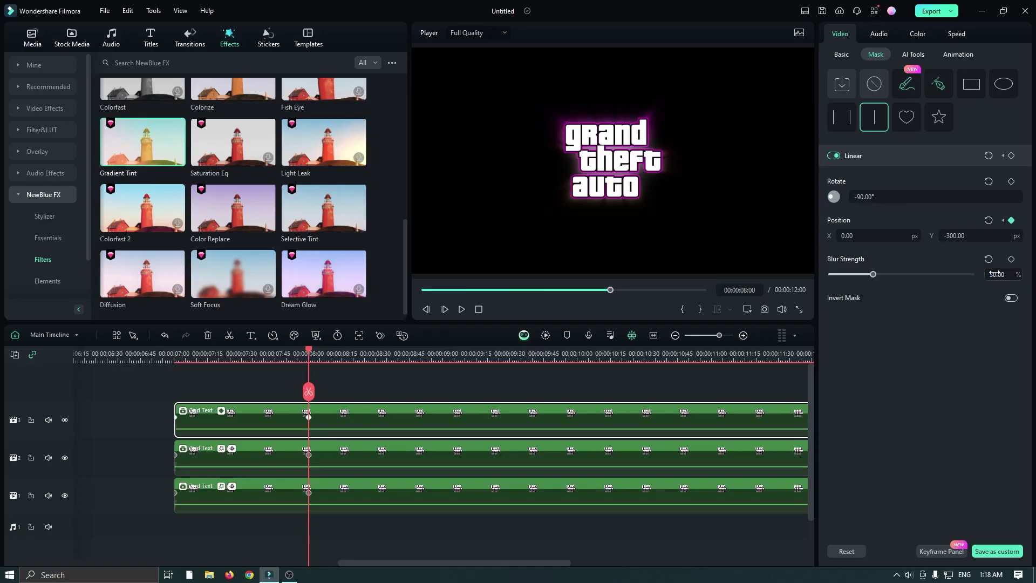
Render the preview, replay the mask wipe, and park the playhead at 8:10
left_click(547, 336)
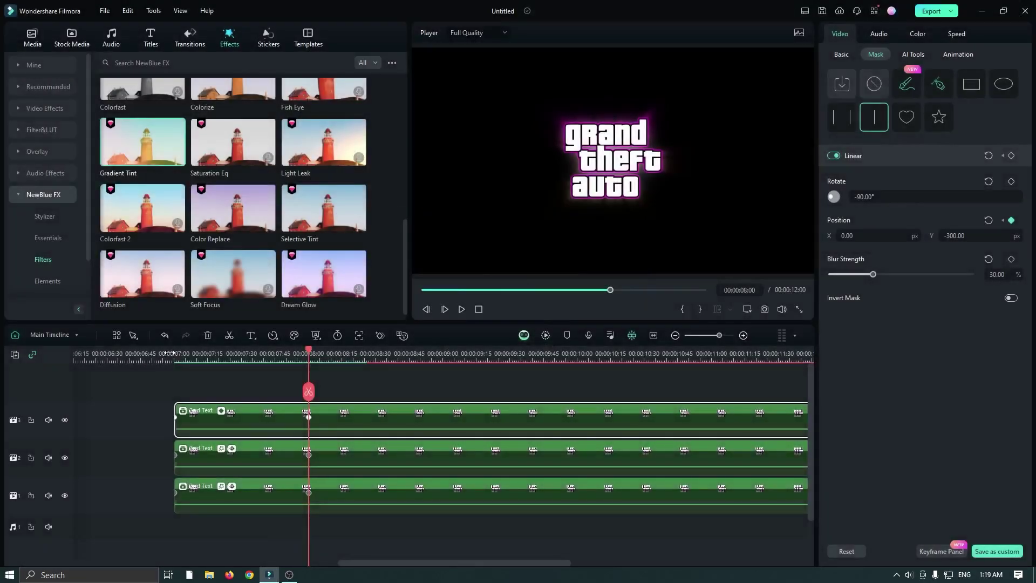
key("space")
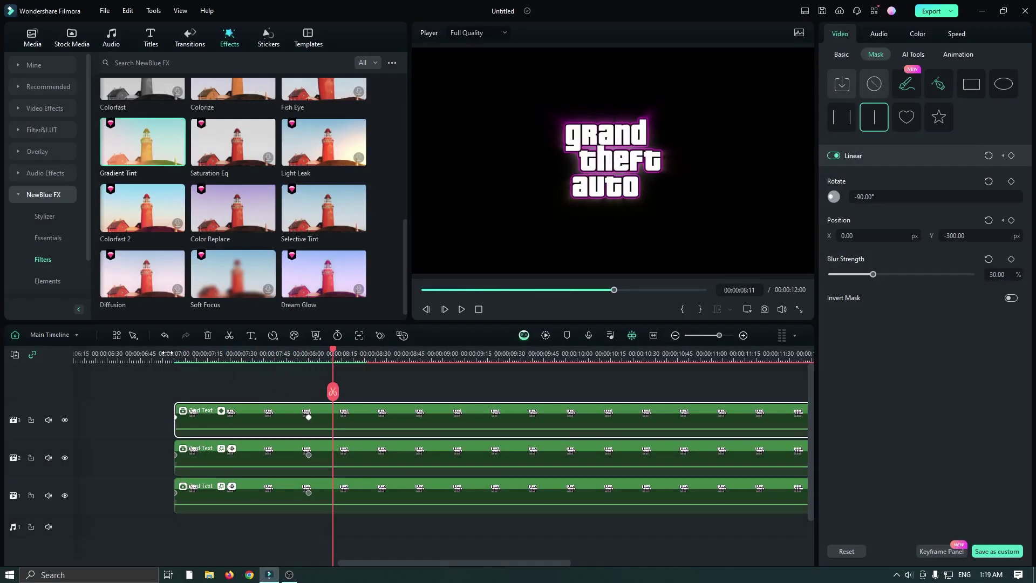
key("space")
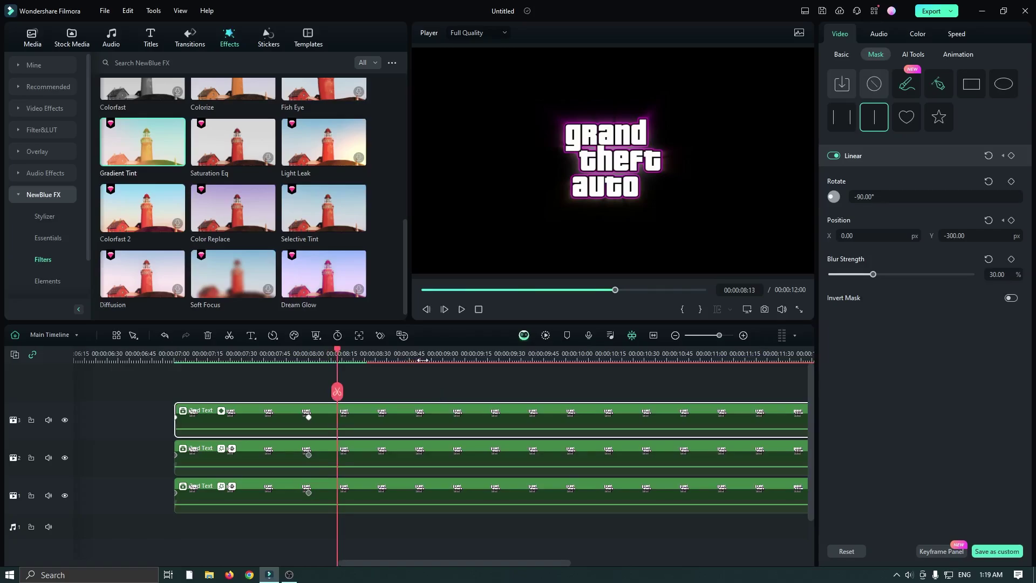
scroll(445, 360, "up", 1)
left_click_drag(336, 352, 329, 352)
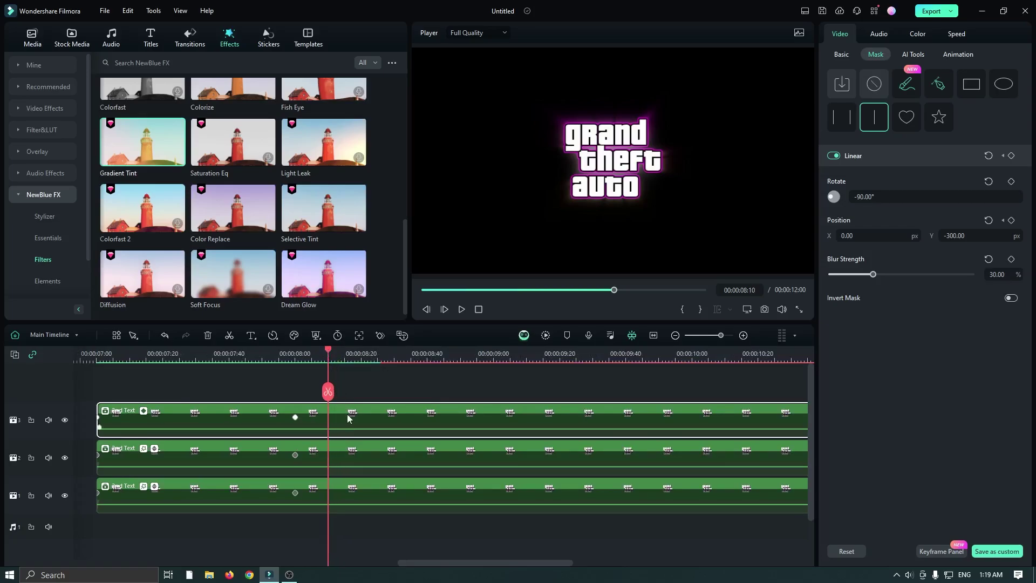
Fade the middle text layer's opacity from 100 at 8:10 to 0 at 8:20
left_click(339, 451)
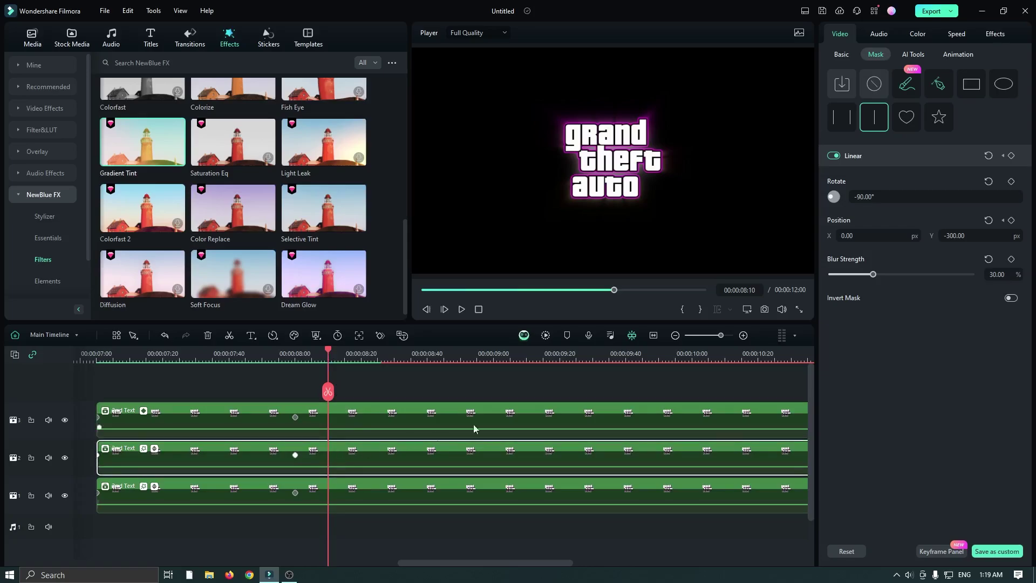
left_click(841, 55)
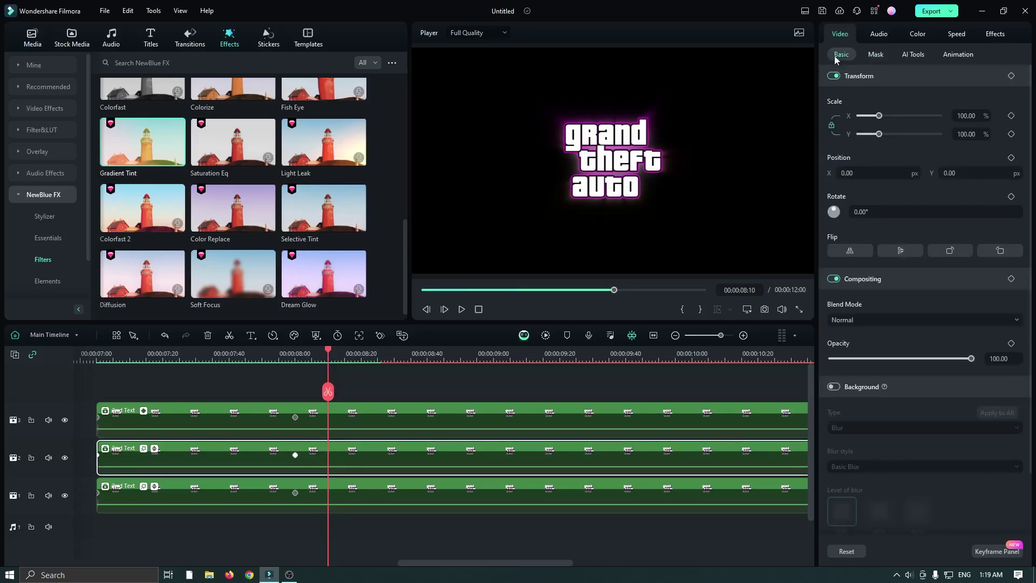
left_click(1012, 344)
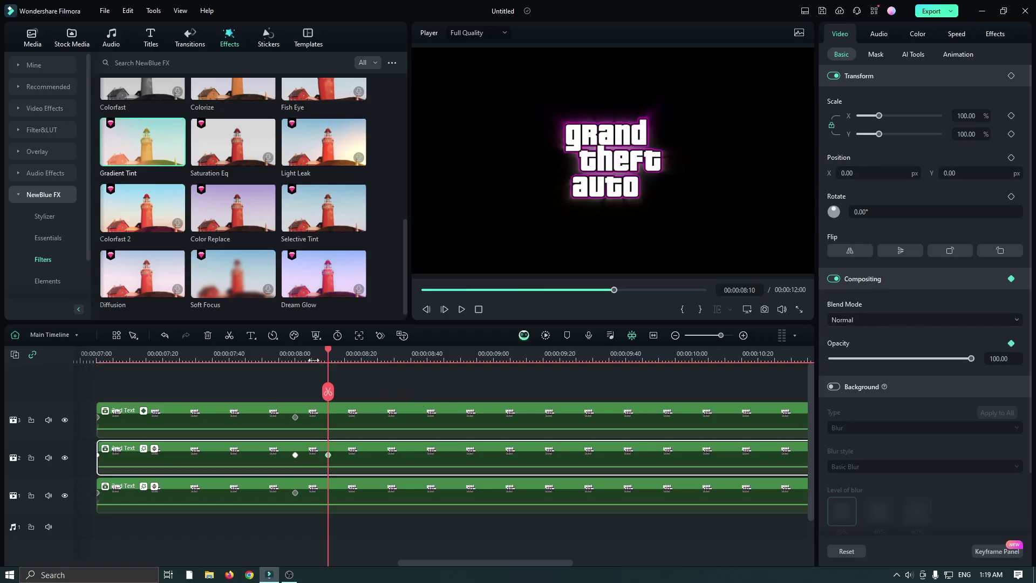
left_click_drag(331, 352, 362, 352)
left_click_drag(870, 359, 832, 359)
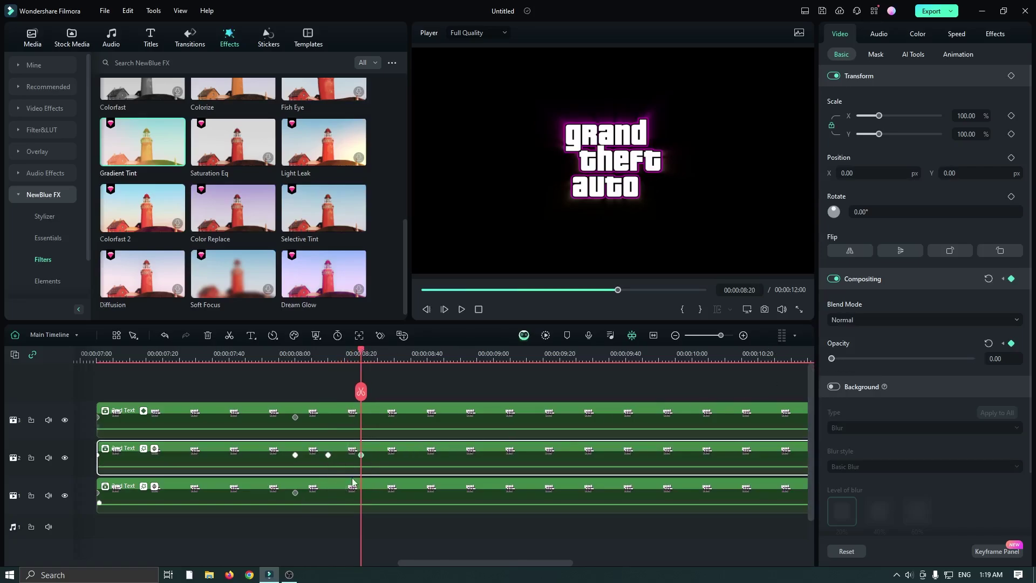
Give the bottom text layer the same opacity fade, 100 at 8:10 to 0 at 8:20
left_click(329, 354)
left_click(333, 493)
left_click(1011, 343)
left_click_drag(329, 354, 361, 354)
left_click(831, 358)
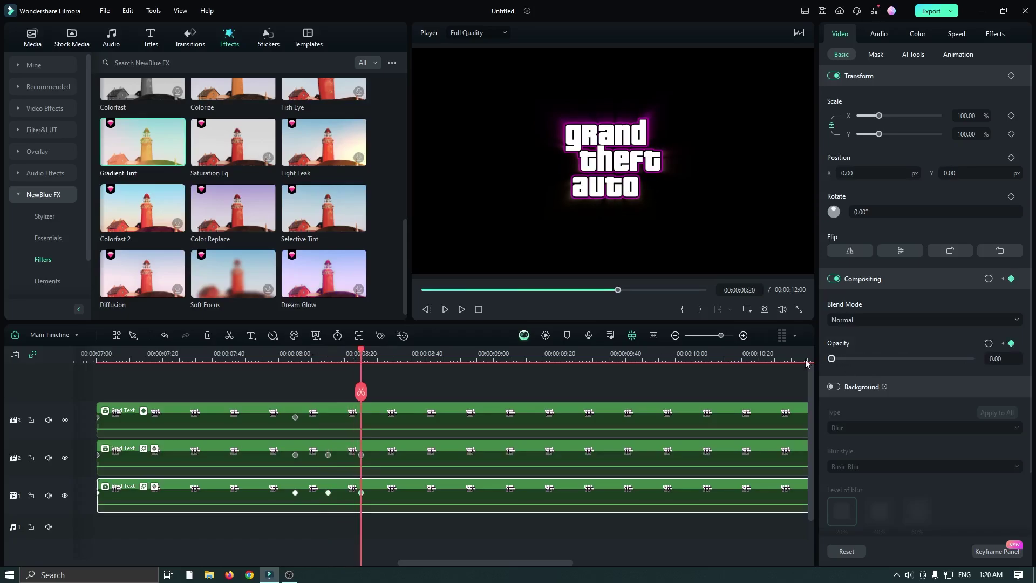
Play back the fading grand theft auto text from around 7 seconds
left_click(108, 353)
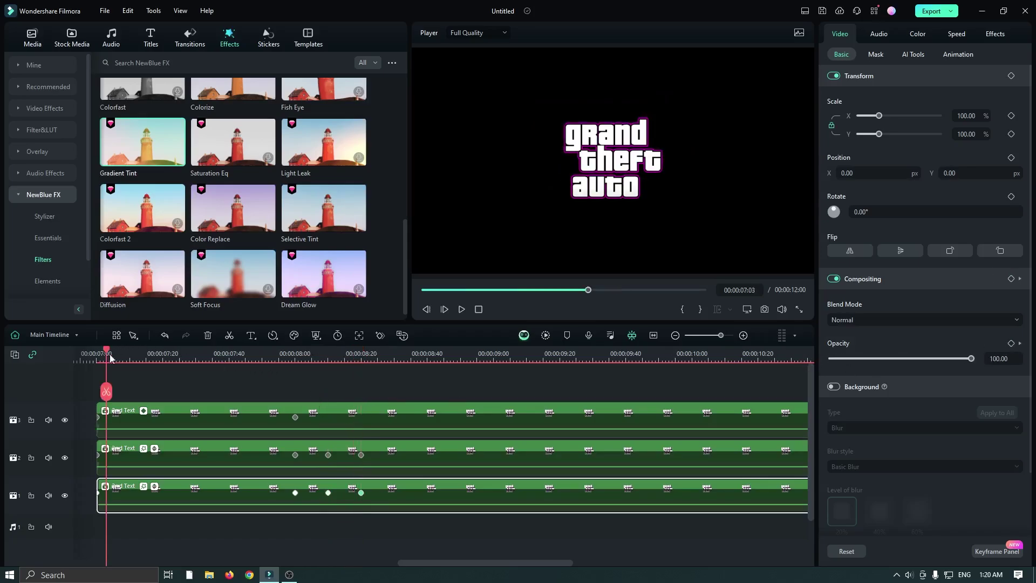
key("space")
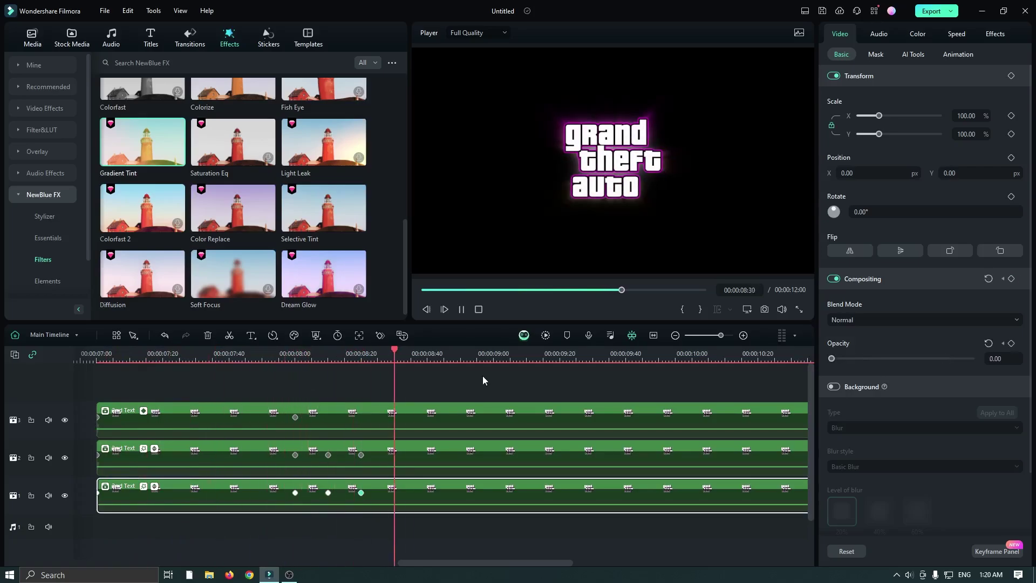
key("space")
scroll(393, 354, "down", 2)
scroll(393, 355, "down", 1)
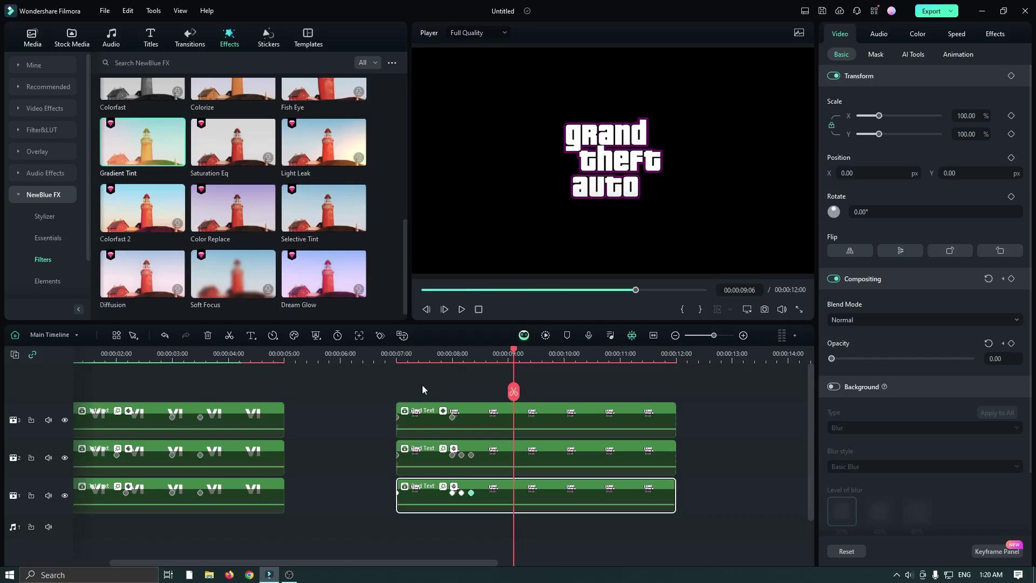
Move the three text clips onto a new top track at 4:00 and stretch the VI clips to 9:00
left_click(162, 361)
scroll(162, 360, "up", 3)
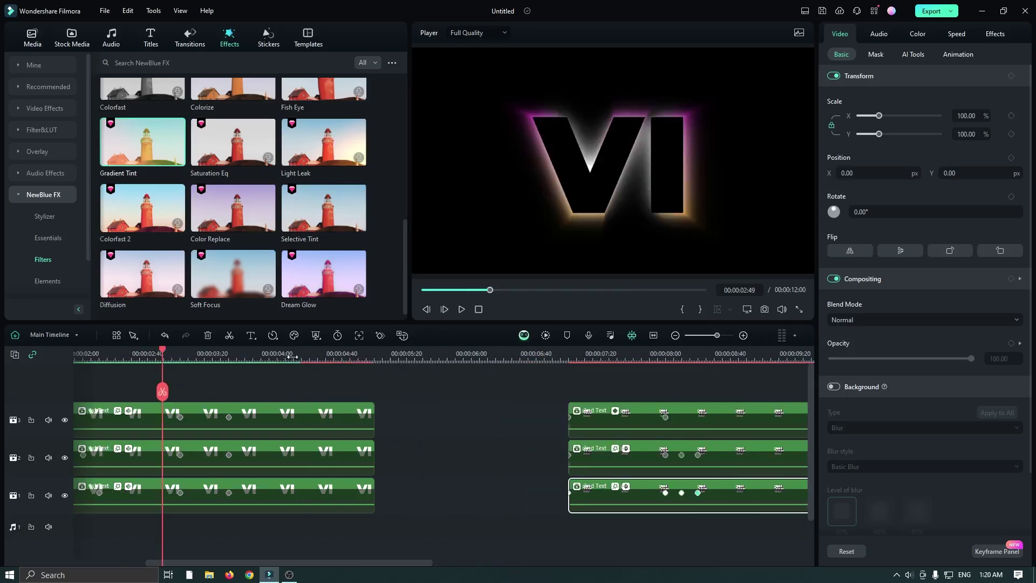
left_click_drag(254, 356, 328, 362)
left_click_drag(756, 383, 770, 497)
left_click_drag(771, 419, 362, 428)
left_click_drag(812, 394, 804, 432)
left_click_drag(420, 526, 635, 425)
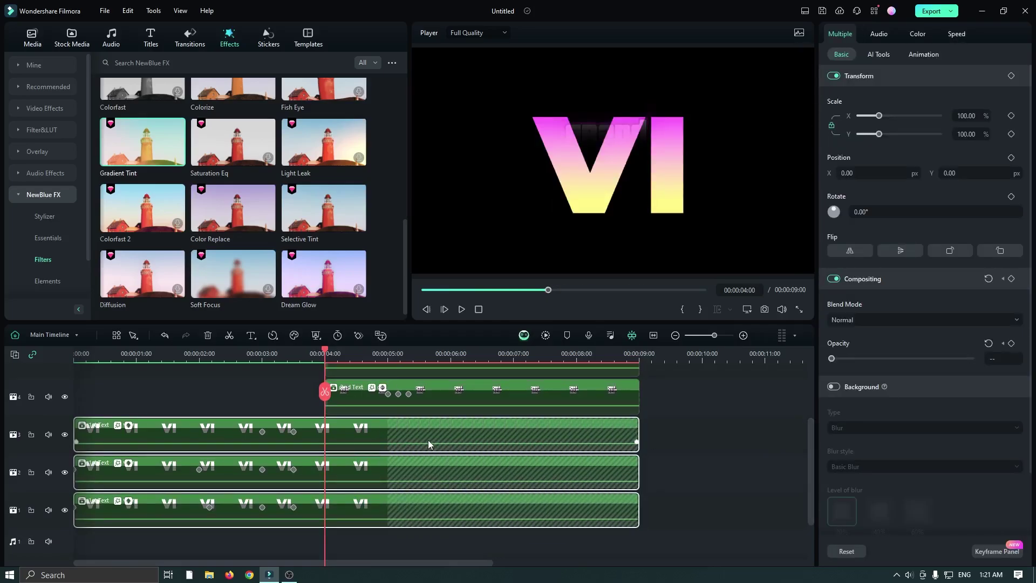
Inside the VI compound clip, extend the VI text to about 20 seconds, then return to Main Timeline
left_click(655, 436)
double_click(409, 436)
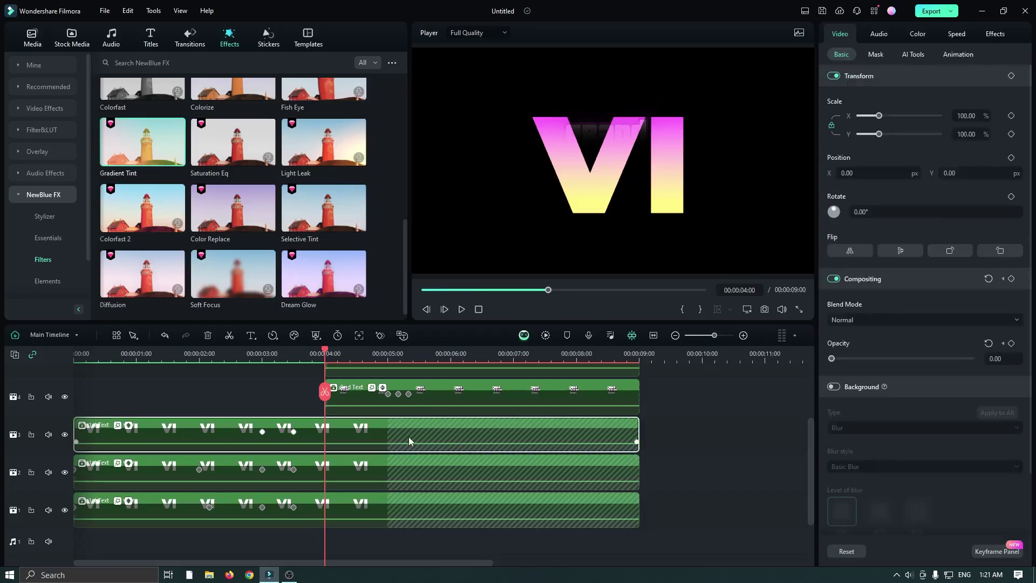
left_click(606, 304)
left_click(128, 460)
left_click_drag(128, 459, 301, 461)
left_click(51, 338)
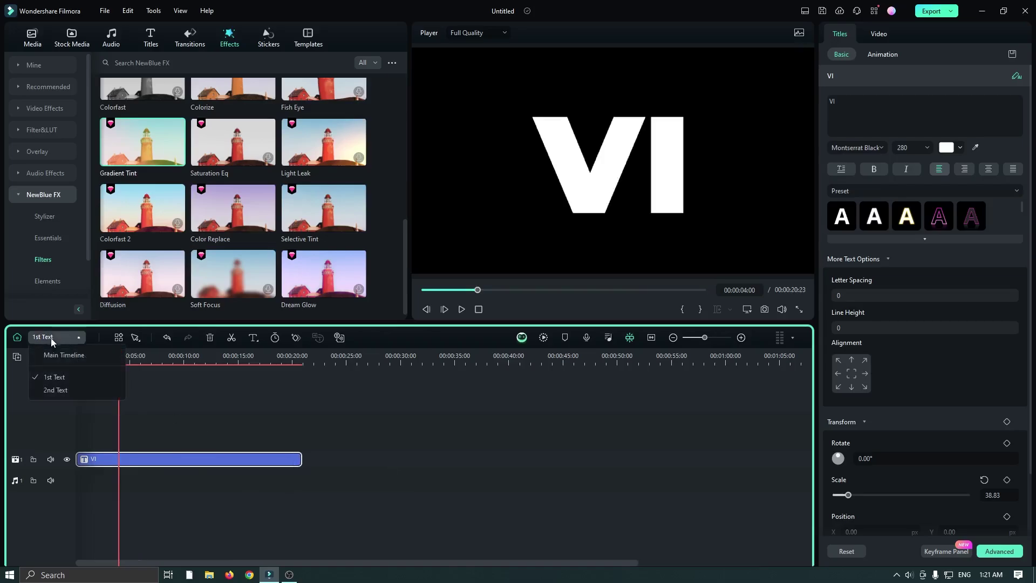
left_click(58, 355)
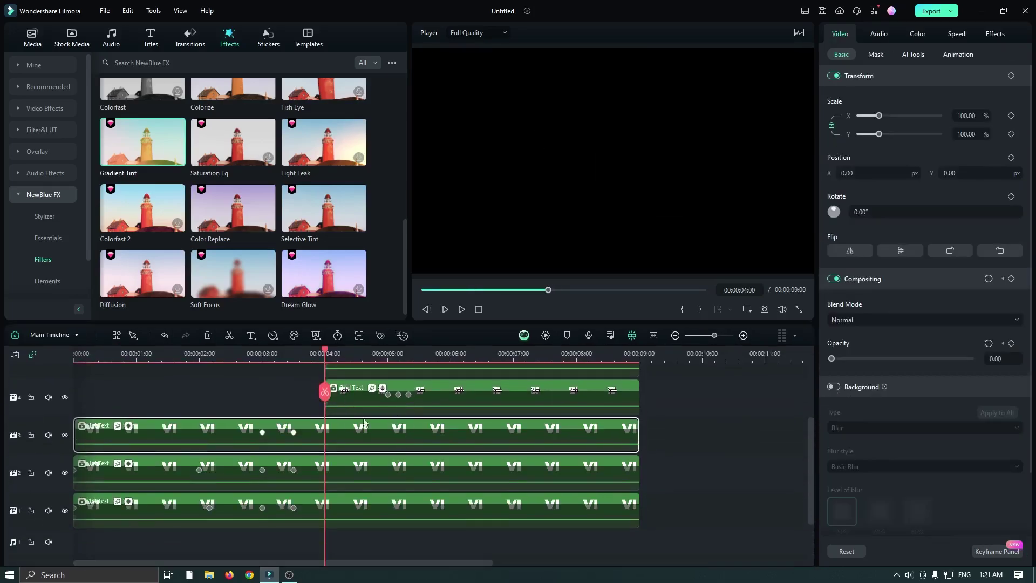
Shift the three grand theft auto text clips to Position X 16, Y -17
scroll(378, 432, "up", 2)
left_click(418, 353)
left_click_drag(477, 385, 507, 488)
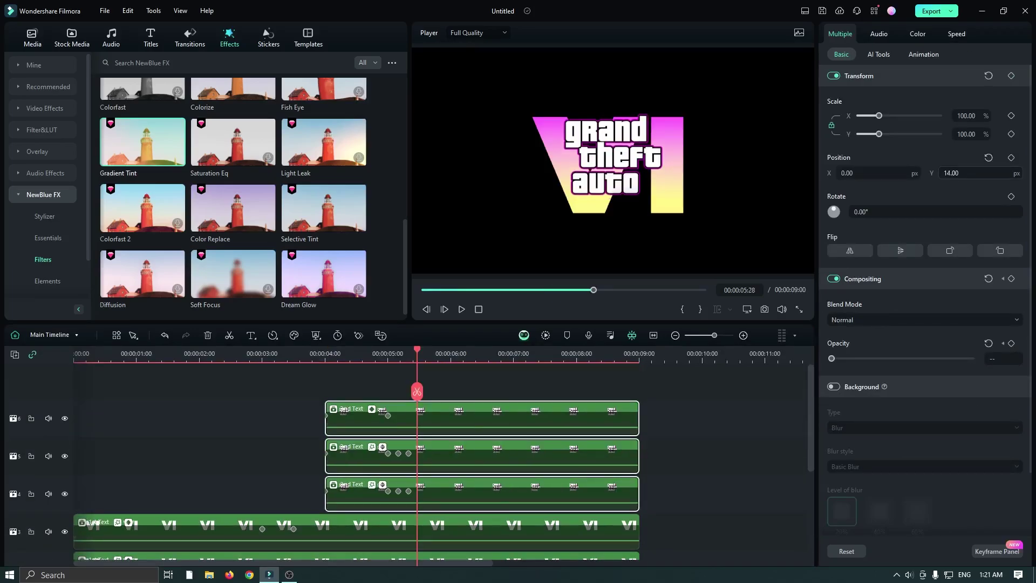
left_click_drag(932, 173, 917, 173)
left_click_drag(605, 162, 608, 164)
scroll(442, 354, "down", 1)
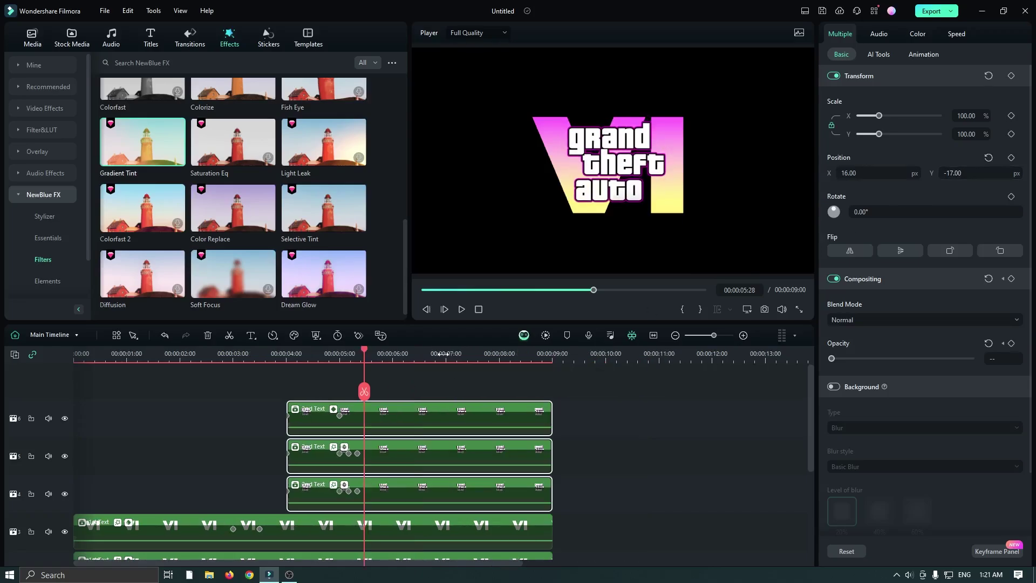
scroll(442, 354, "down", 1)
left_click(438, 387)
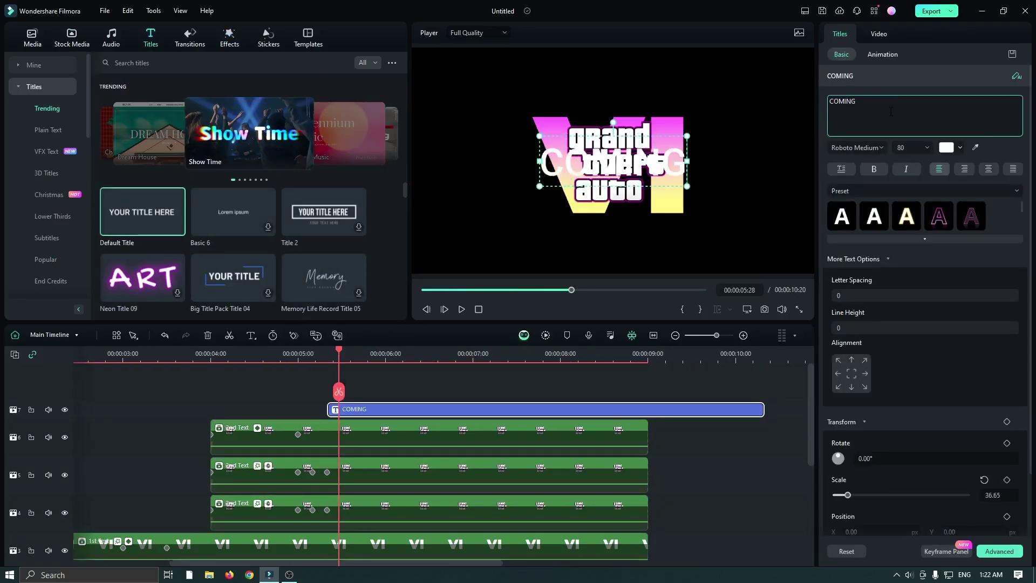
Set the COMING 2025 title to Montserrat Medium and place it below the logo
left_click(858, 147)
type("mo")
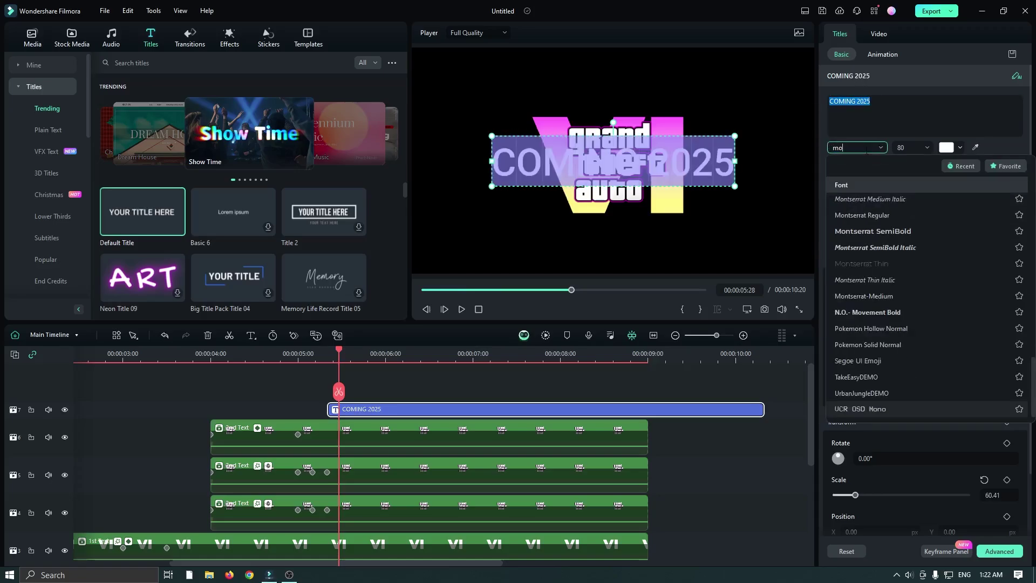
left_click(864, 296)
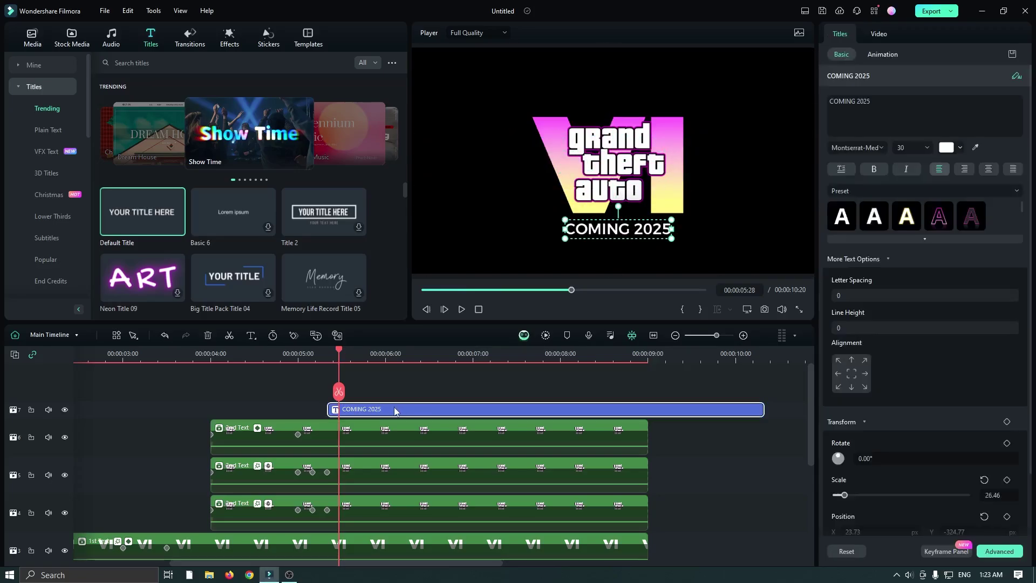
left_click(464, 397)
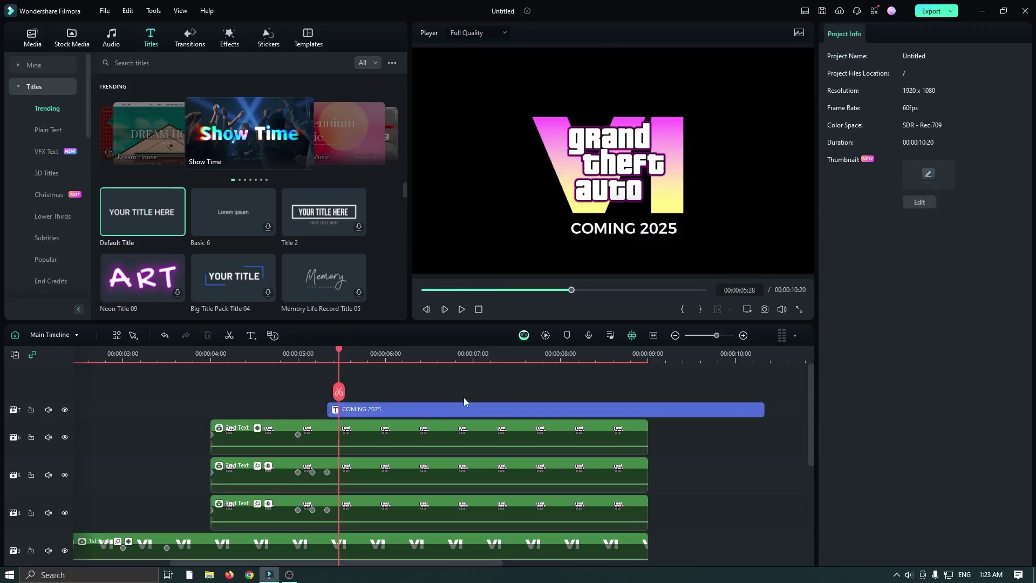
double_click(464, 409)
scroll(716, 257, "down", 5)
left_click(763, 434)
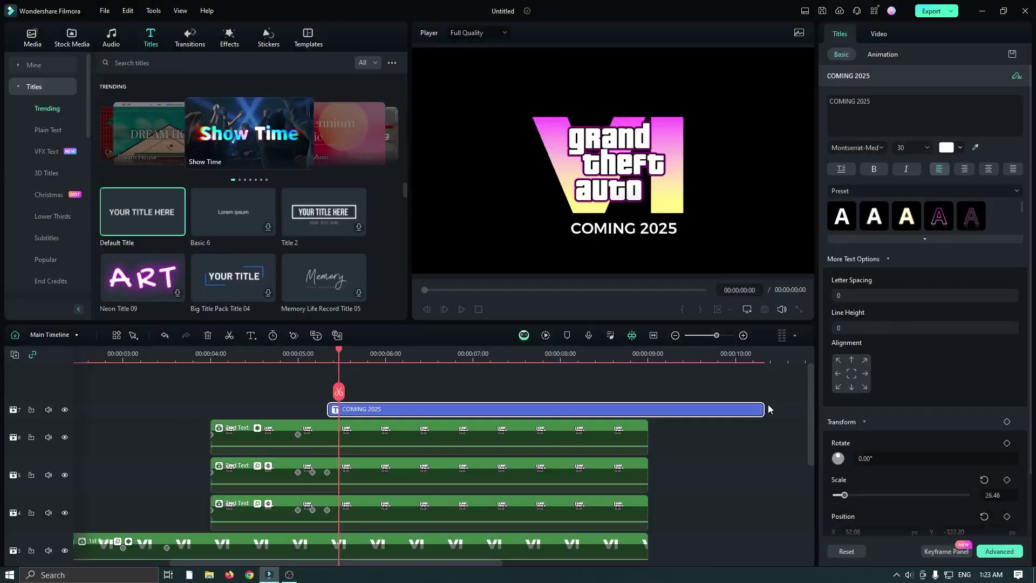
Give the title a Fade1 entrance animation and render-preview the whole intro from the start
left_click(884, 54)
scroll(814, 390, "down", 3)
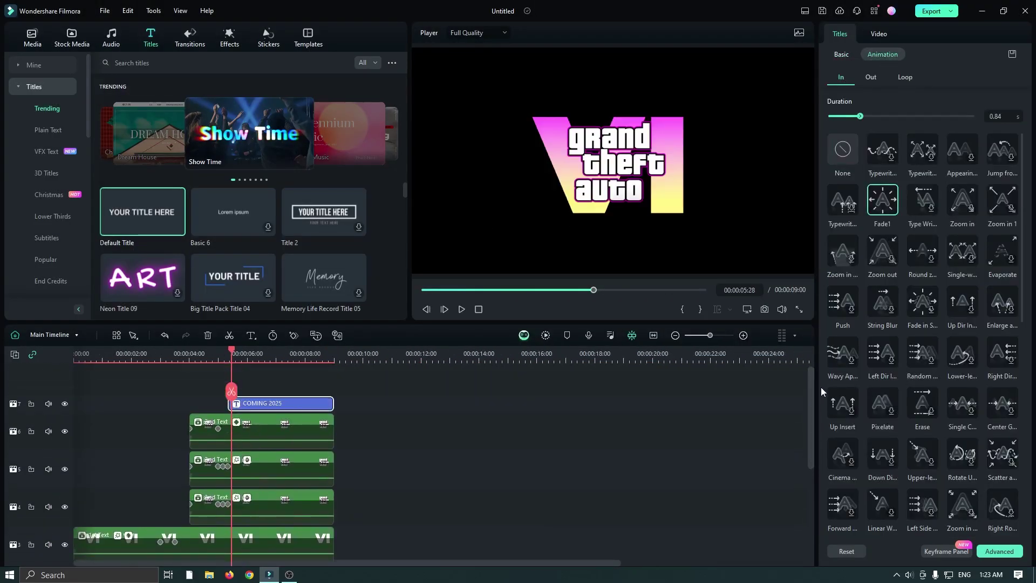
left_click_drag(479, 292, 425, 290)
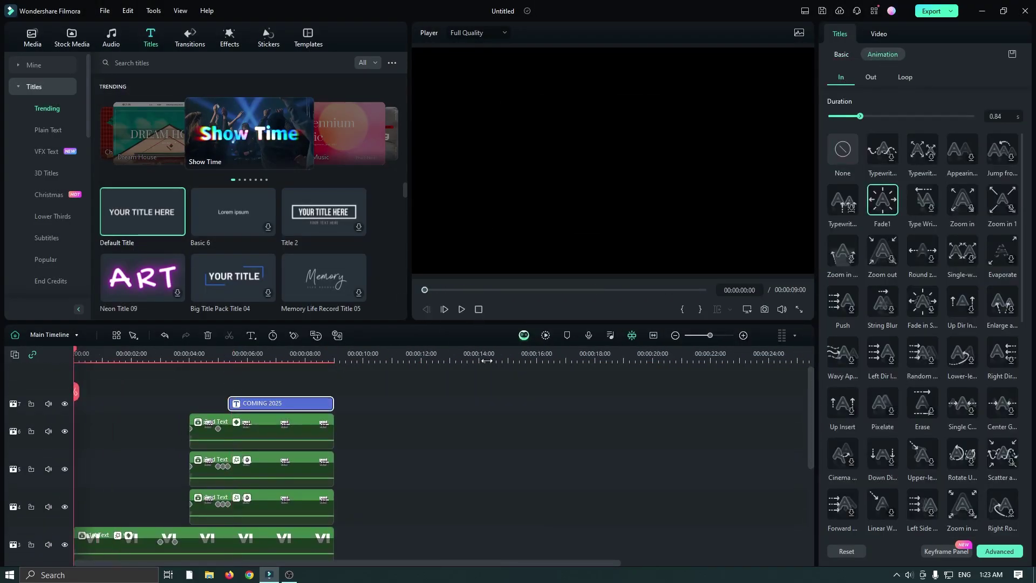
left_click(546, 336)
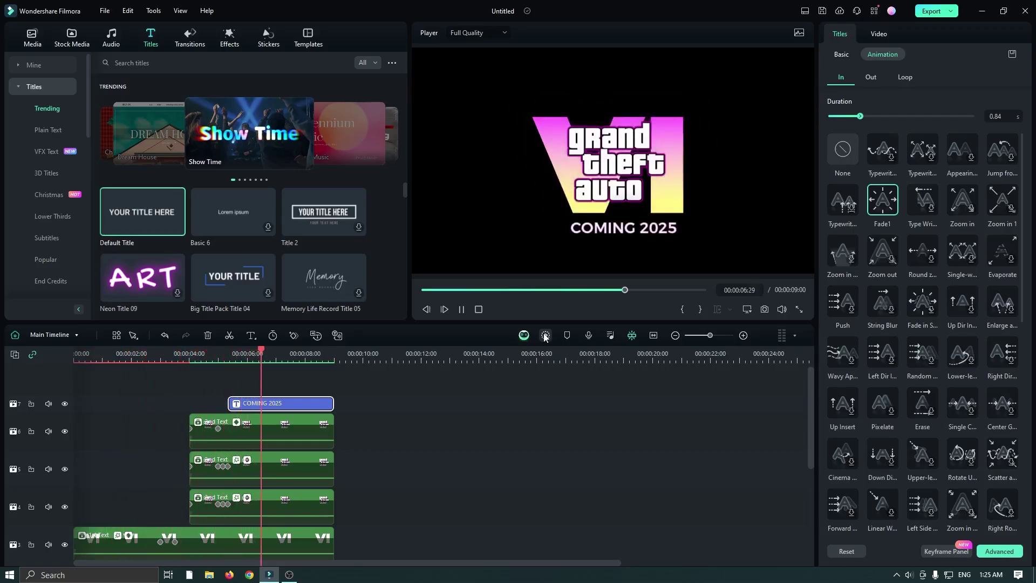
key("space")
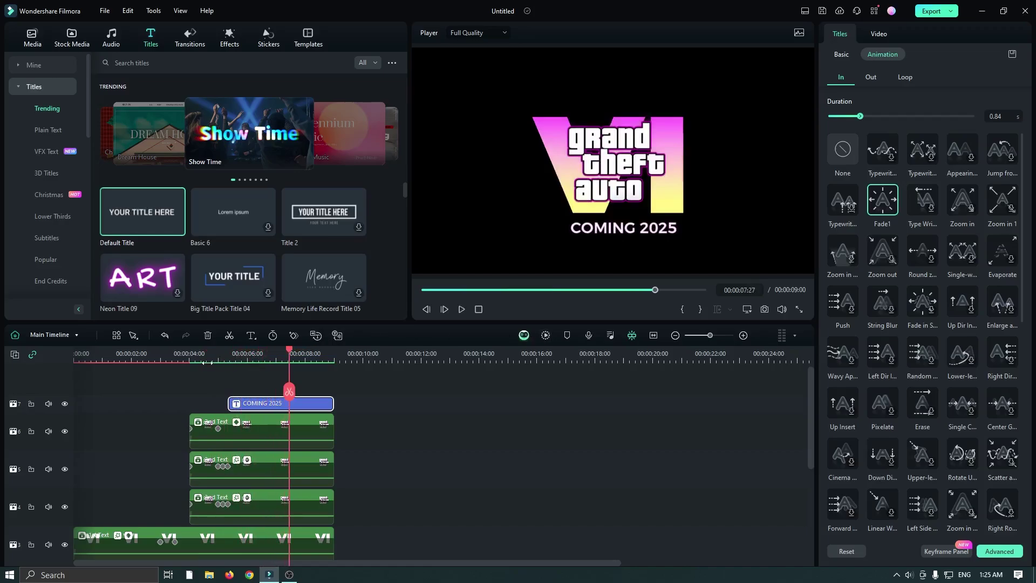